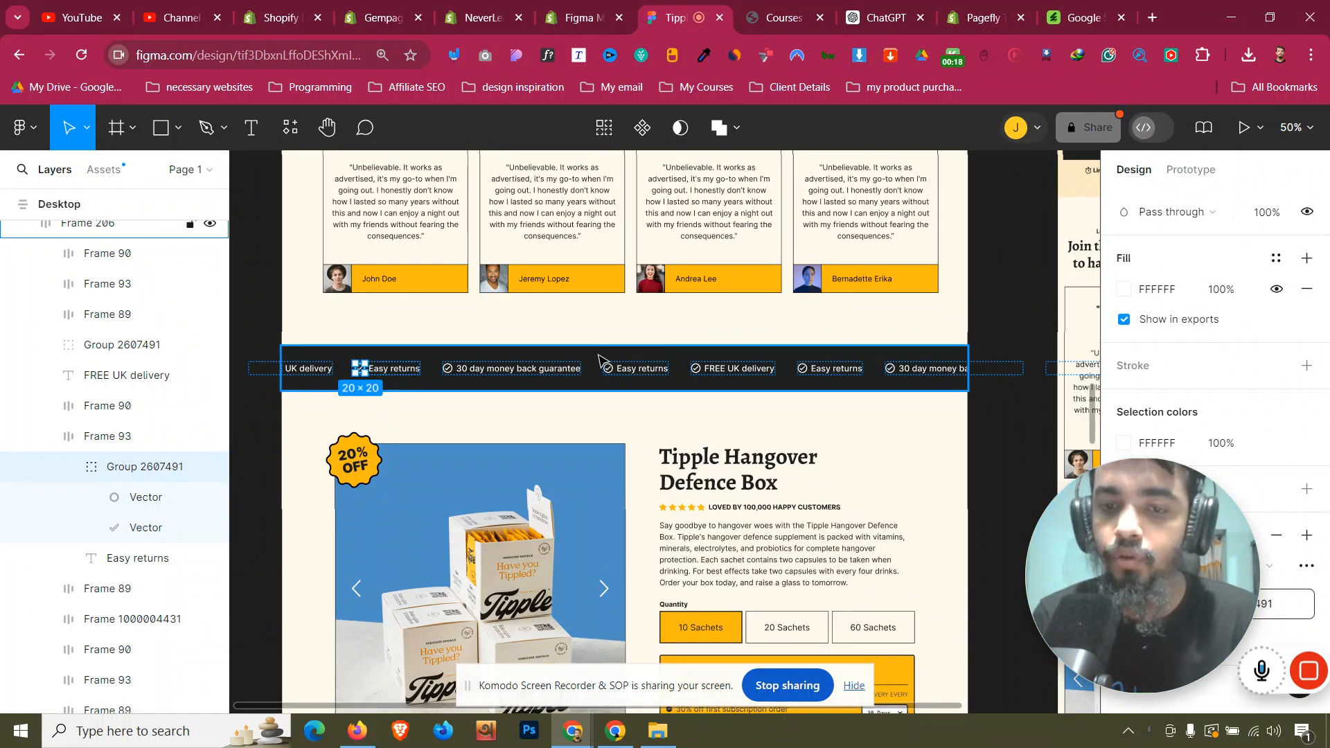
Open blendjet.com in a new browser tab and examine the scrolling "As seen on" logo strip.
click(615, 7)
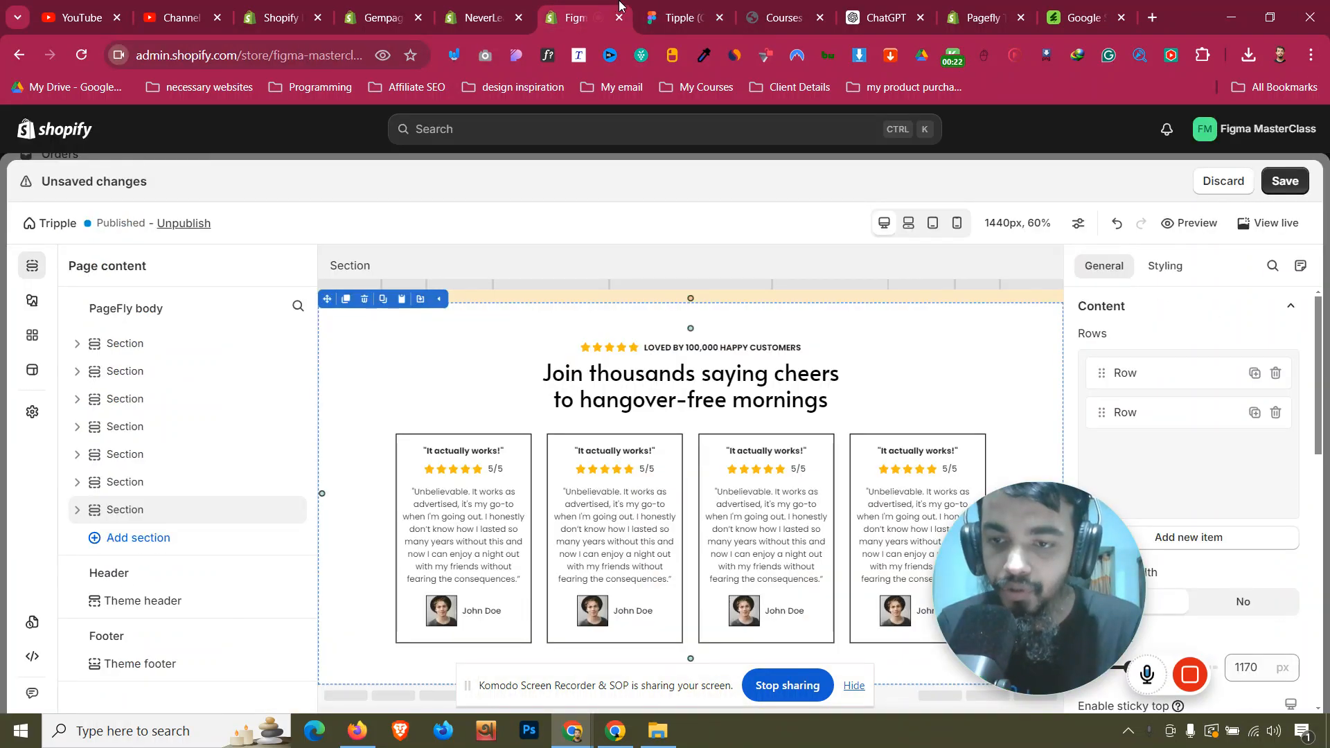
click(1150, 19)
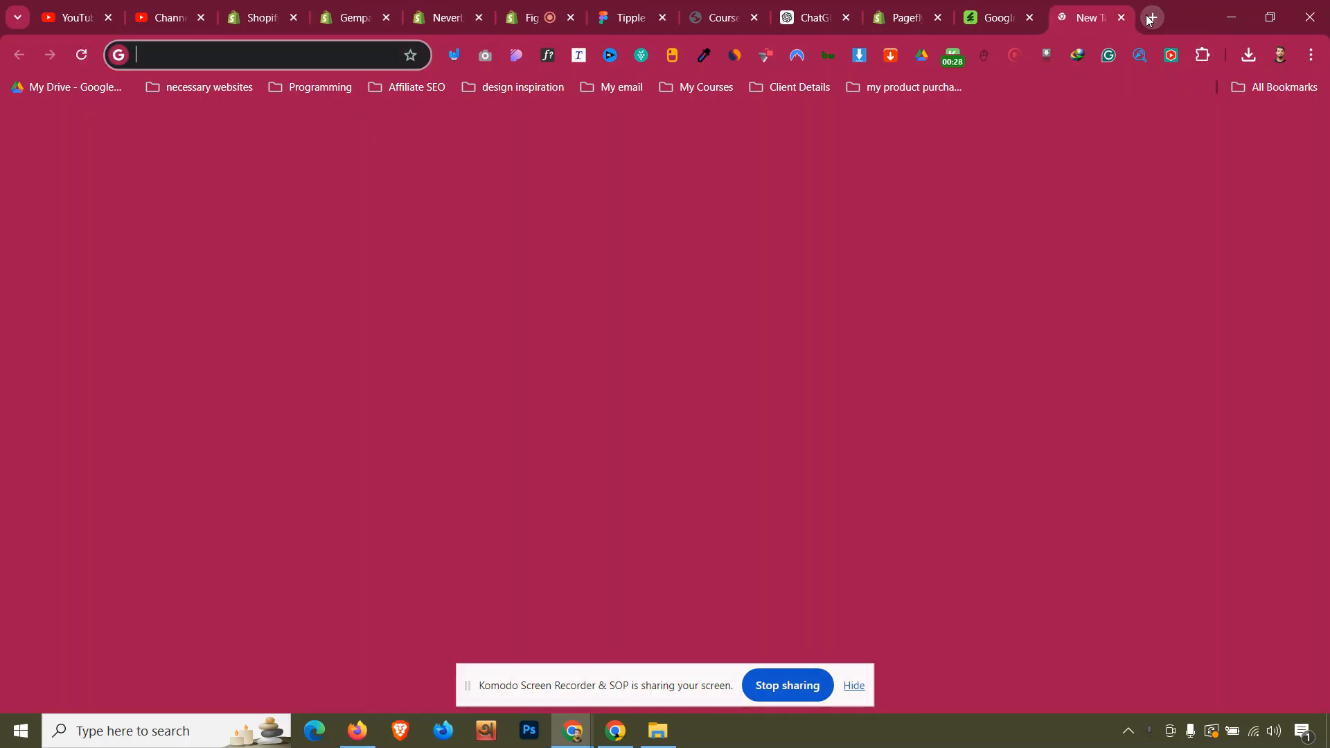
text(bl)
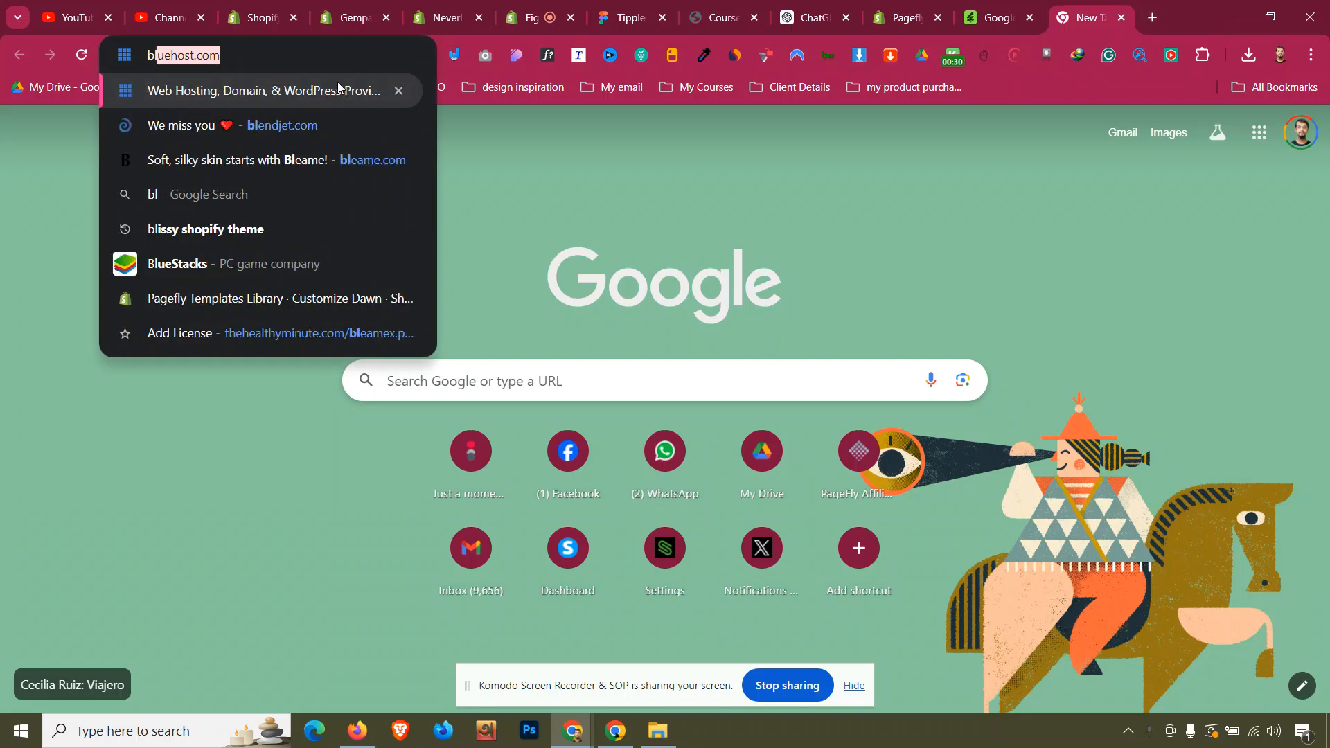
text(en)
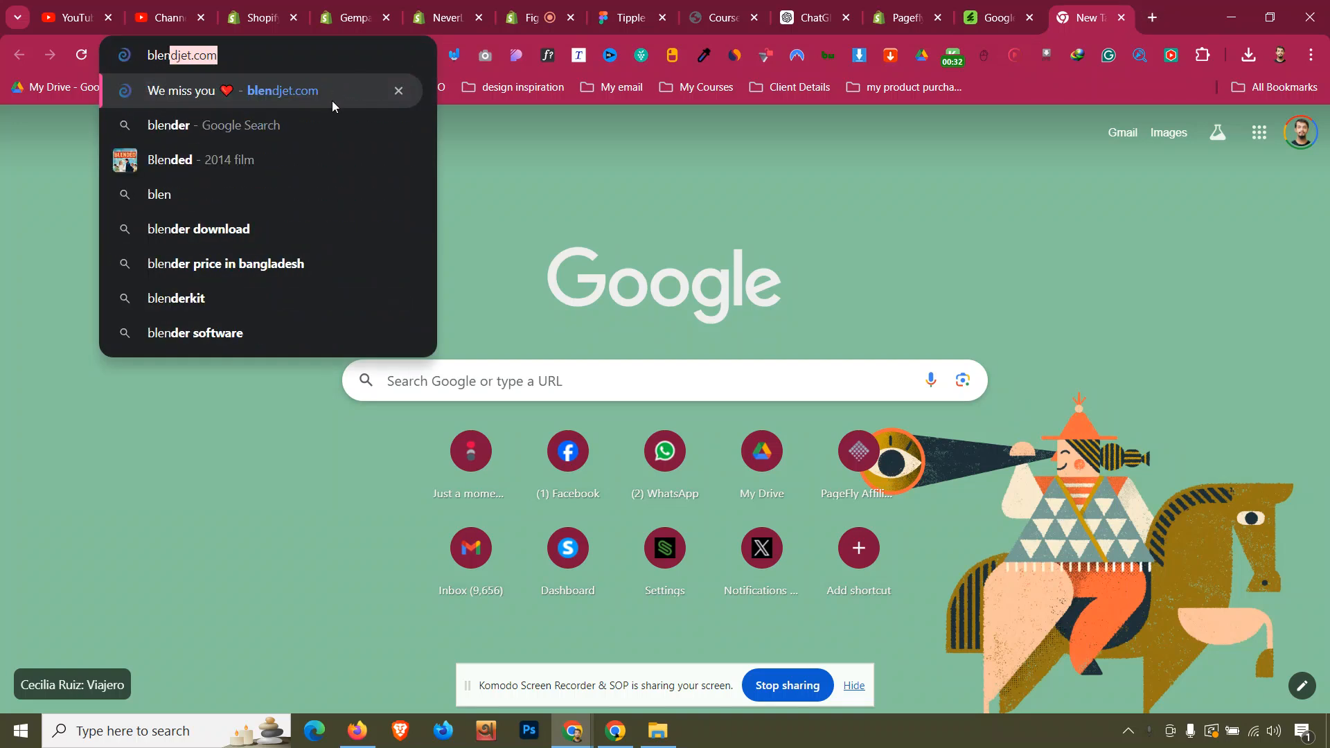
click(331, 101)
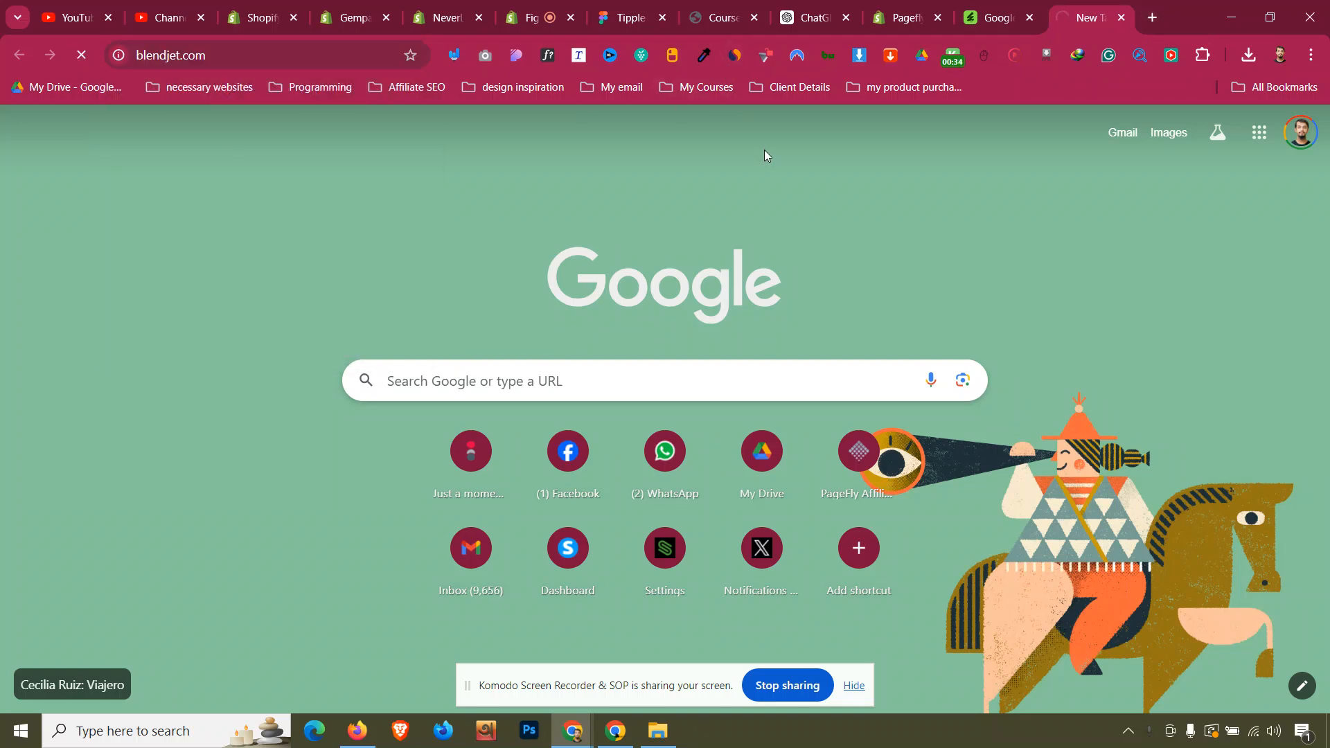
scroll(666, 235, down, 4)
scroll(666, 230, down, 4)
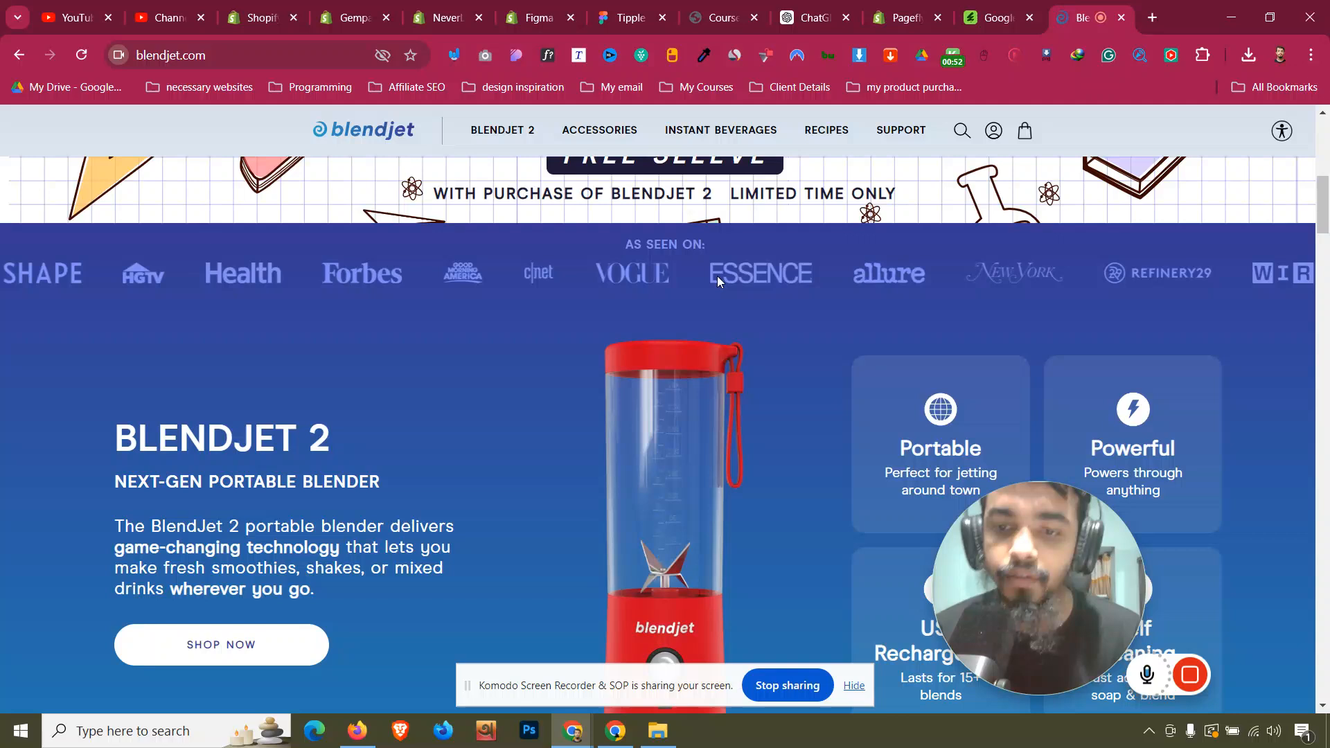
drag(1060, 550, 1027, 552)
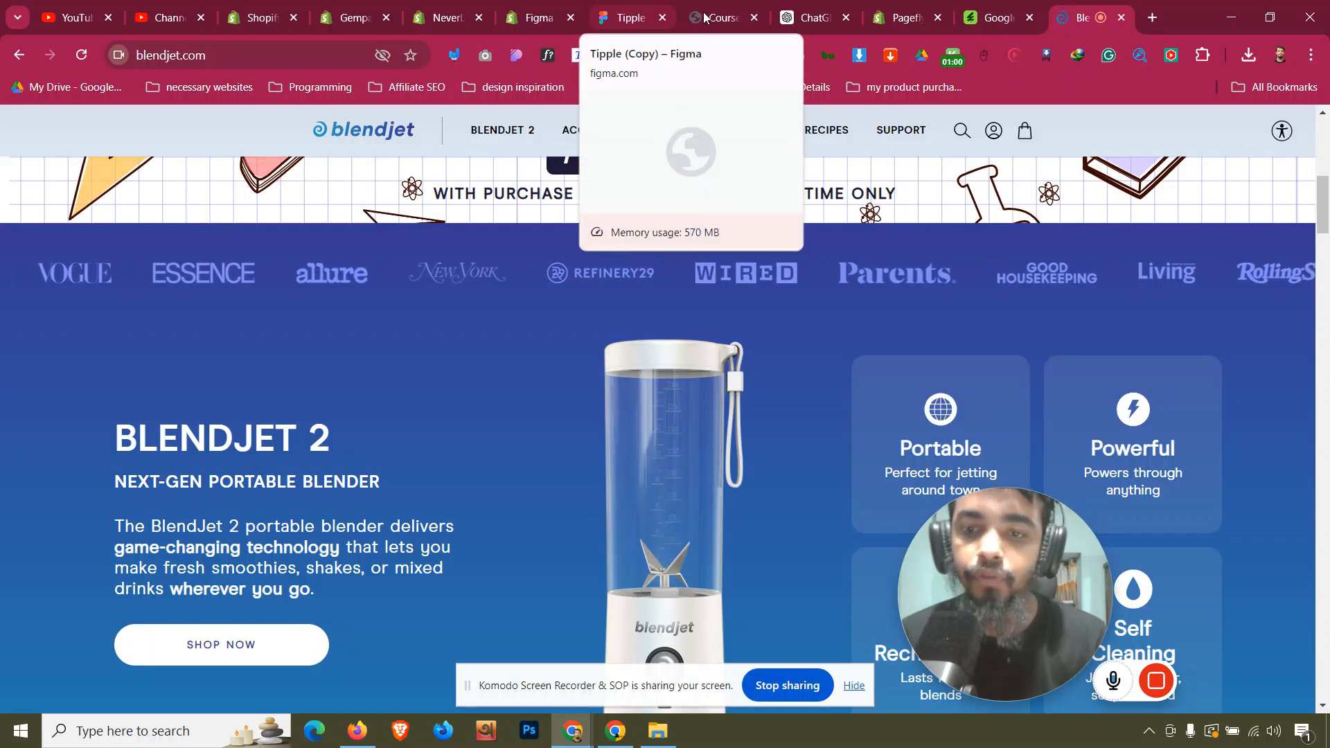
Ask ChatGPT to write HTML, CSS and JavaScript for a repeating marquee of three texts with a checkmark image.
click(793, 5)
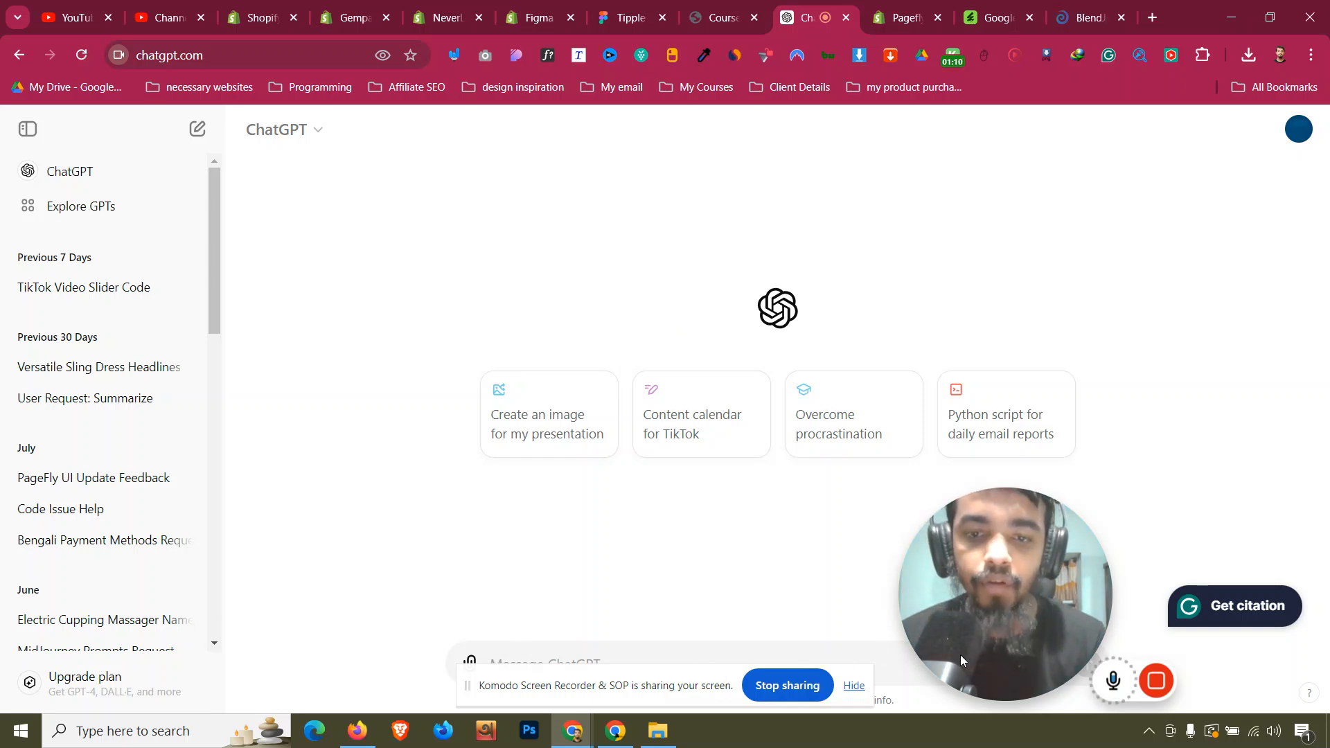
click(854, 686)
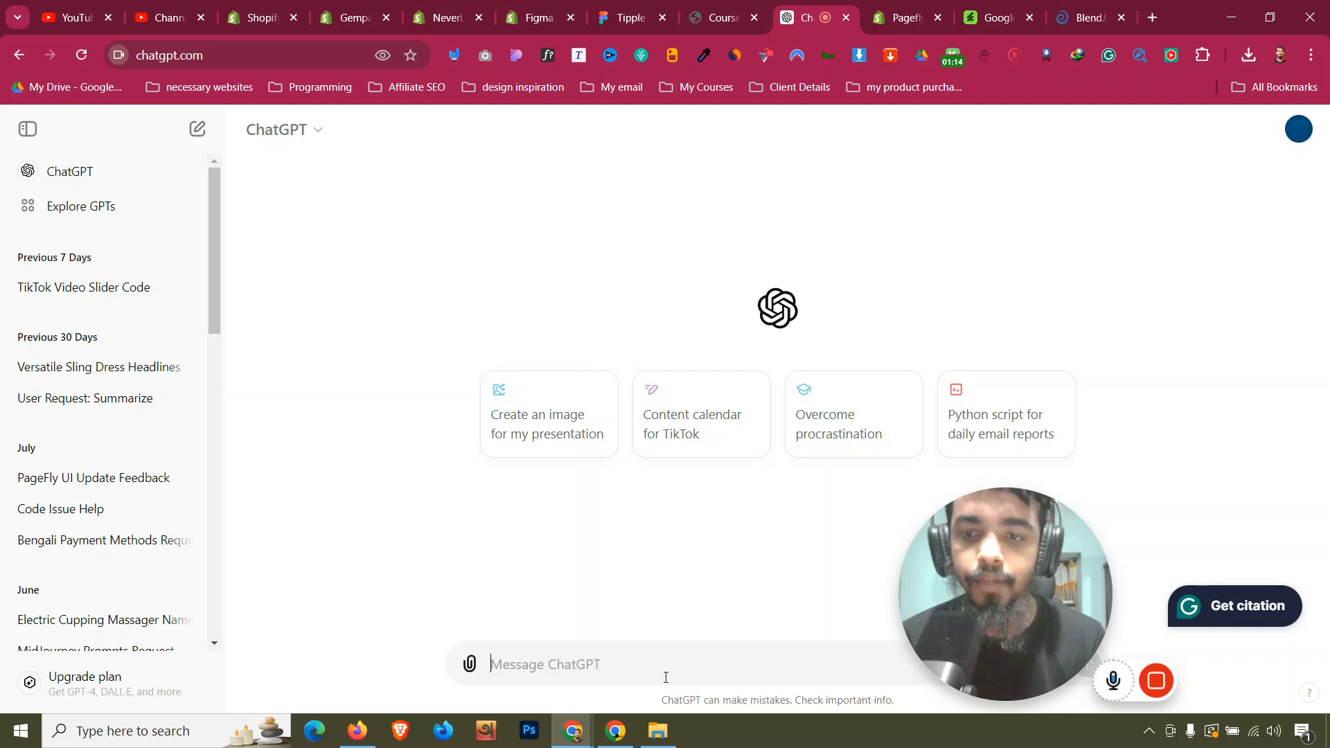
text(write some)
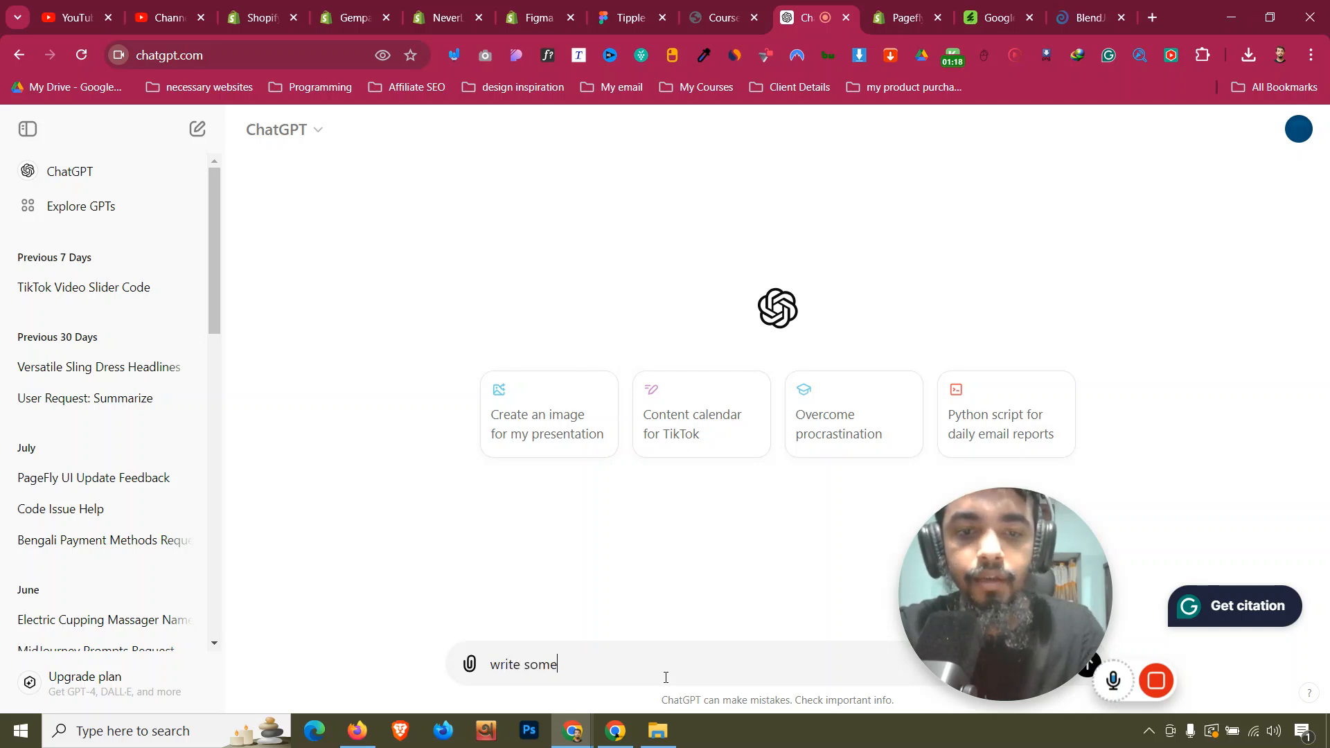
text( m)
key(BackSpace)
key(BackSpace)
key(BackSpace)
text(maruq)
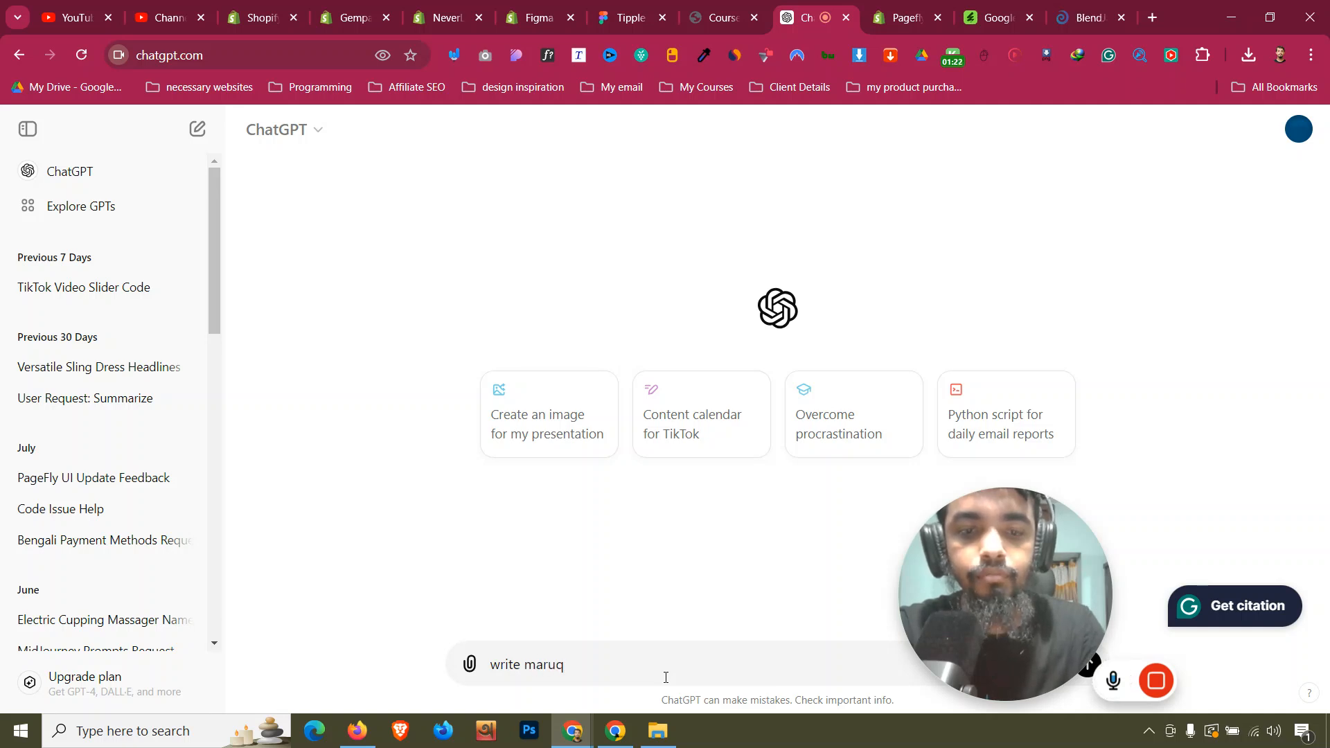
key(BackSpace)
key(BackSpace)
text(quee text f)
text(or three)
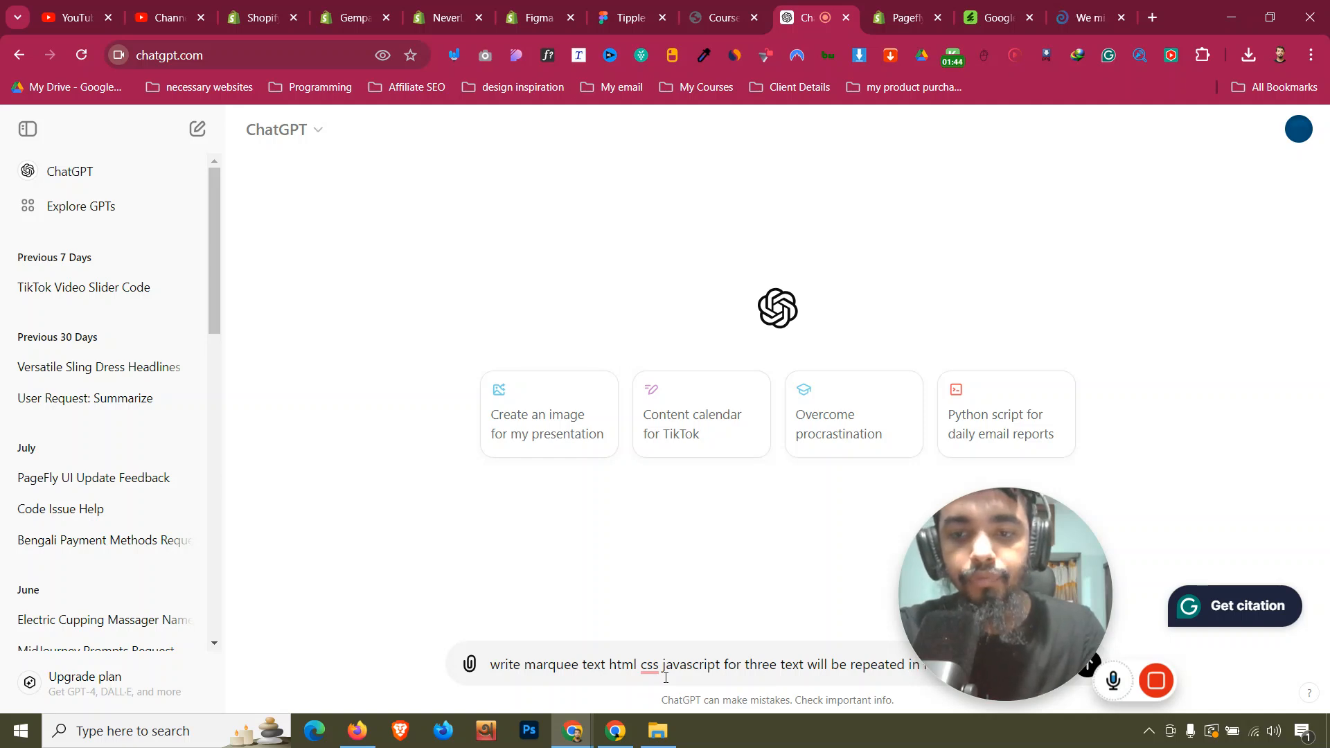
text(text there will be an image of a checkmark)
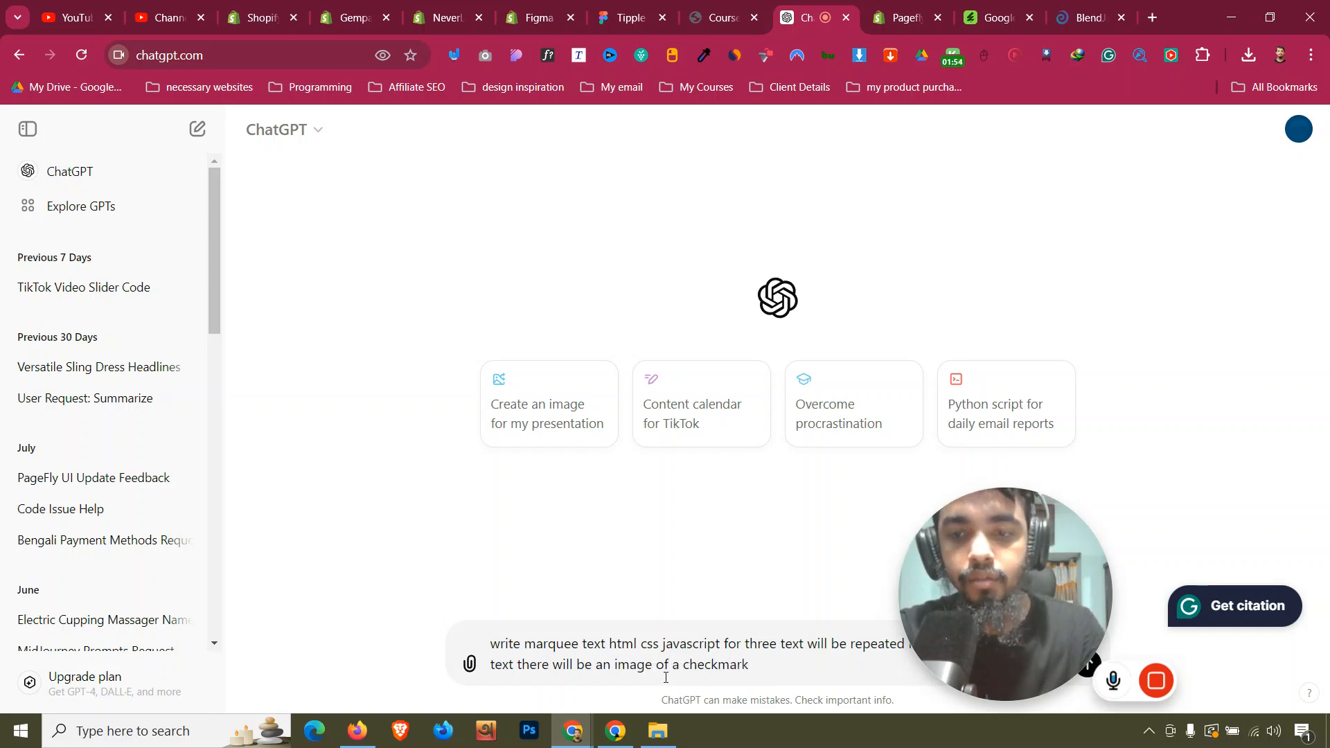
key(Return)
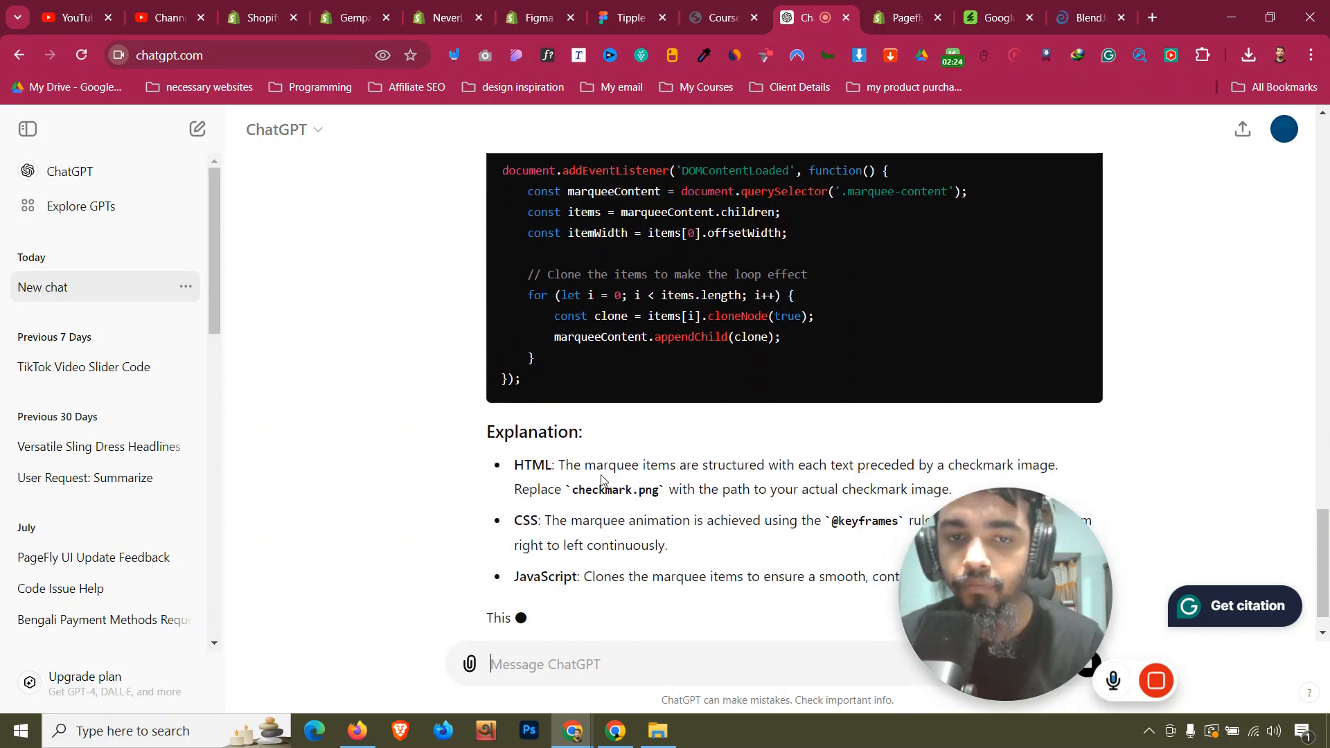
Copy the complete marquee div block, including its three marquee items, from the generated HTML code.
scroll(601, 479, up, 1)
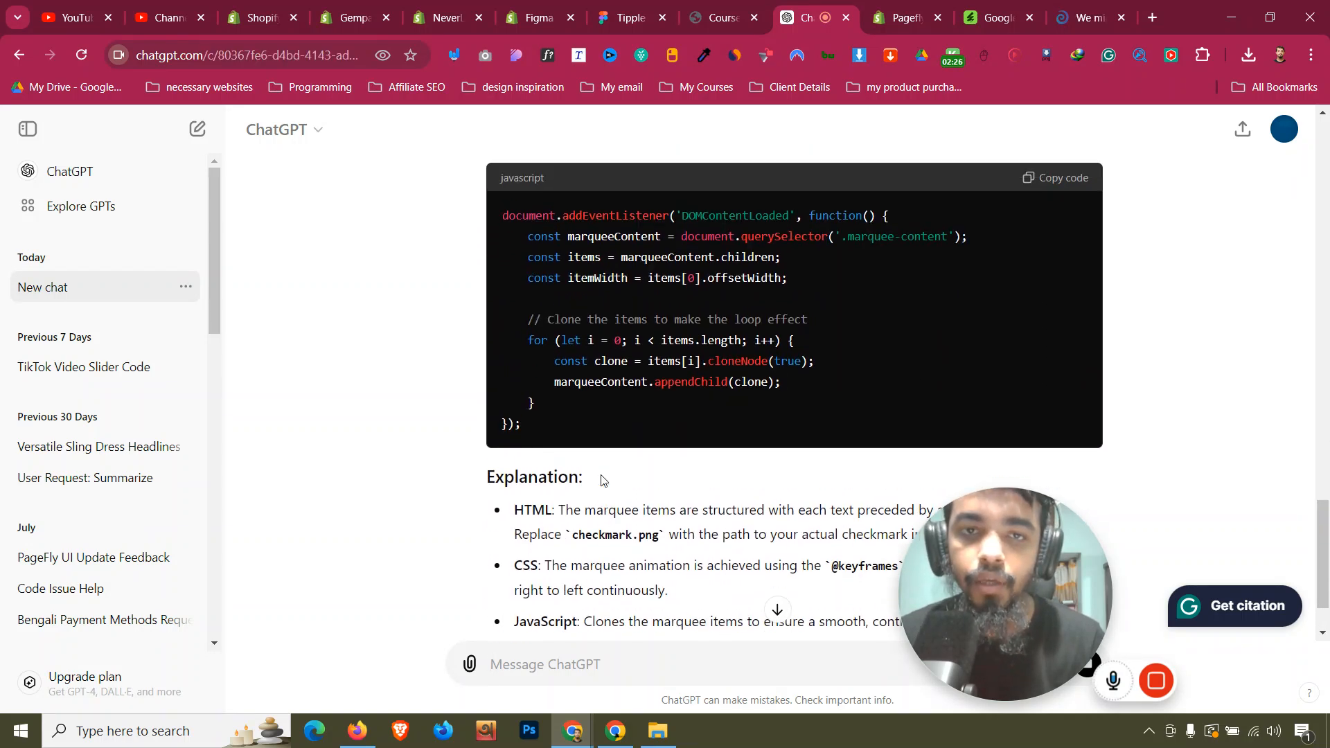
scroll(601, 479, down, 5)
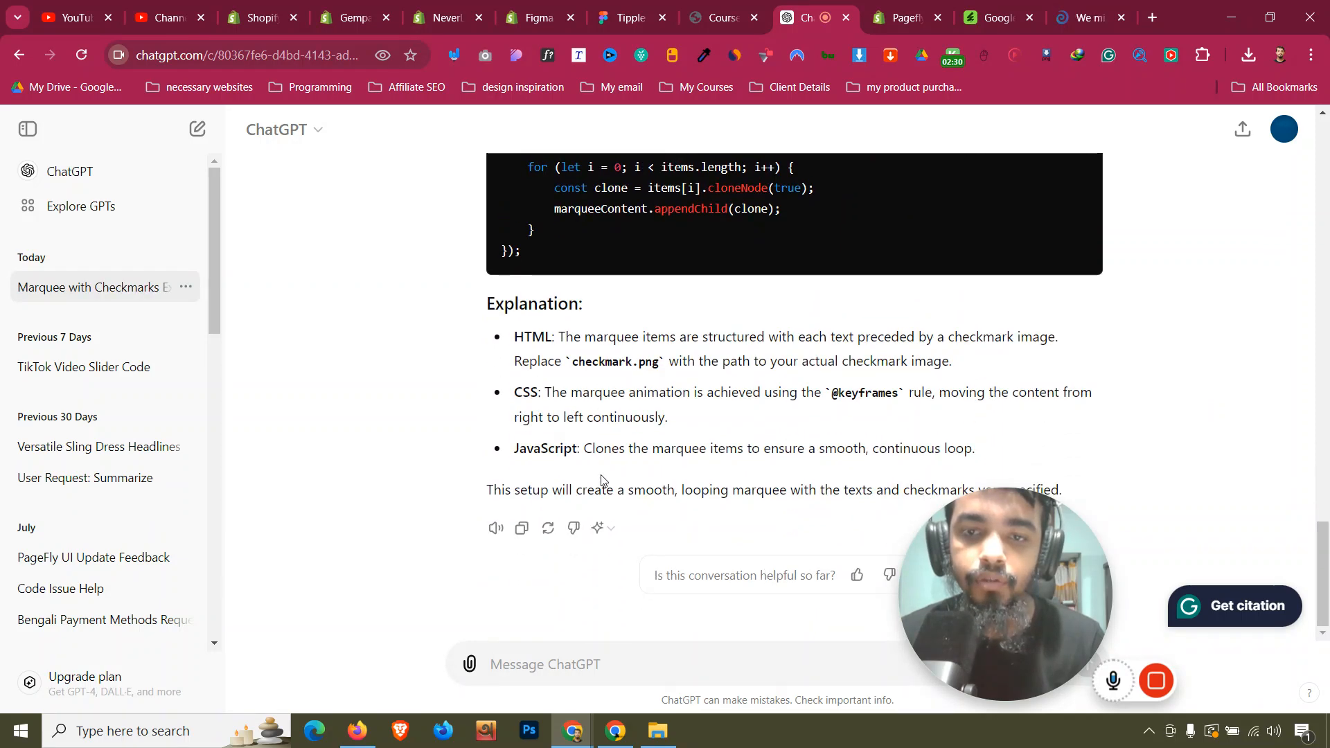
scroll(601, 479, up, 12)
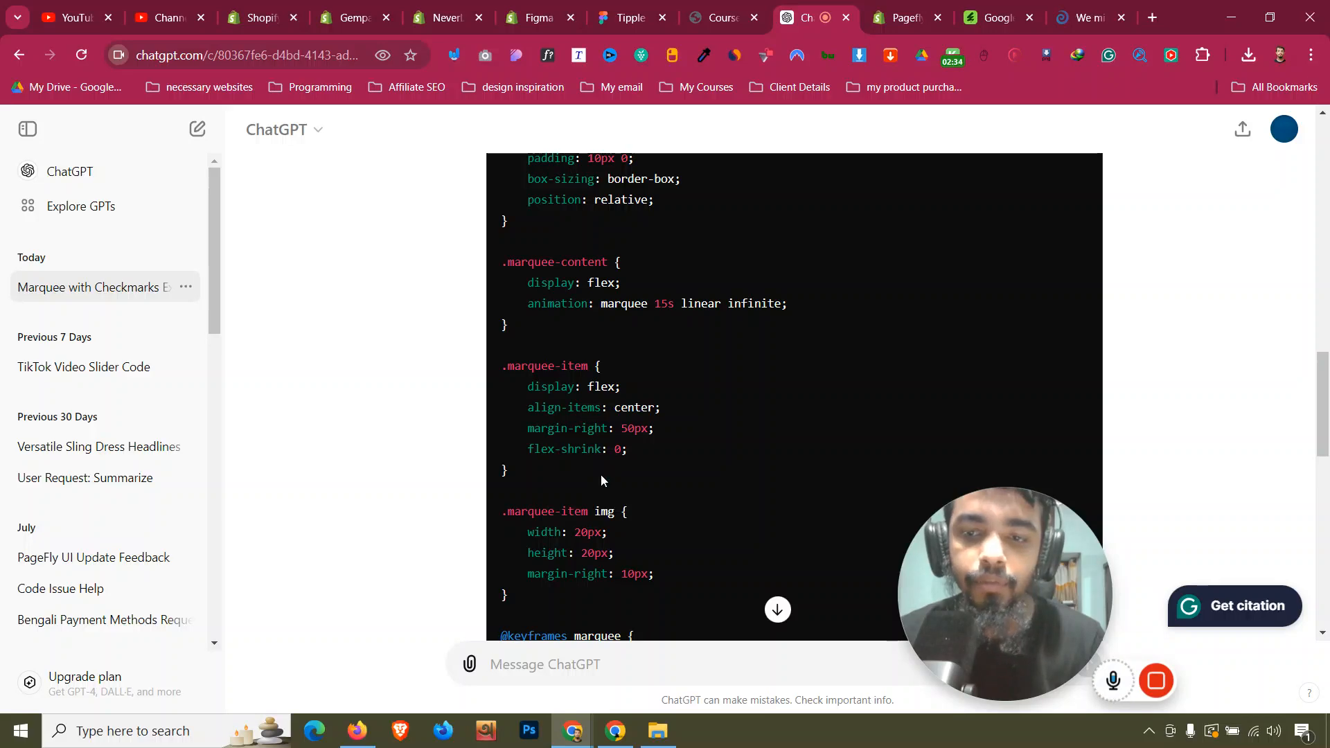
scroll(600, 476, down, 8)
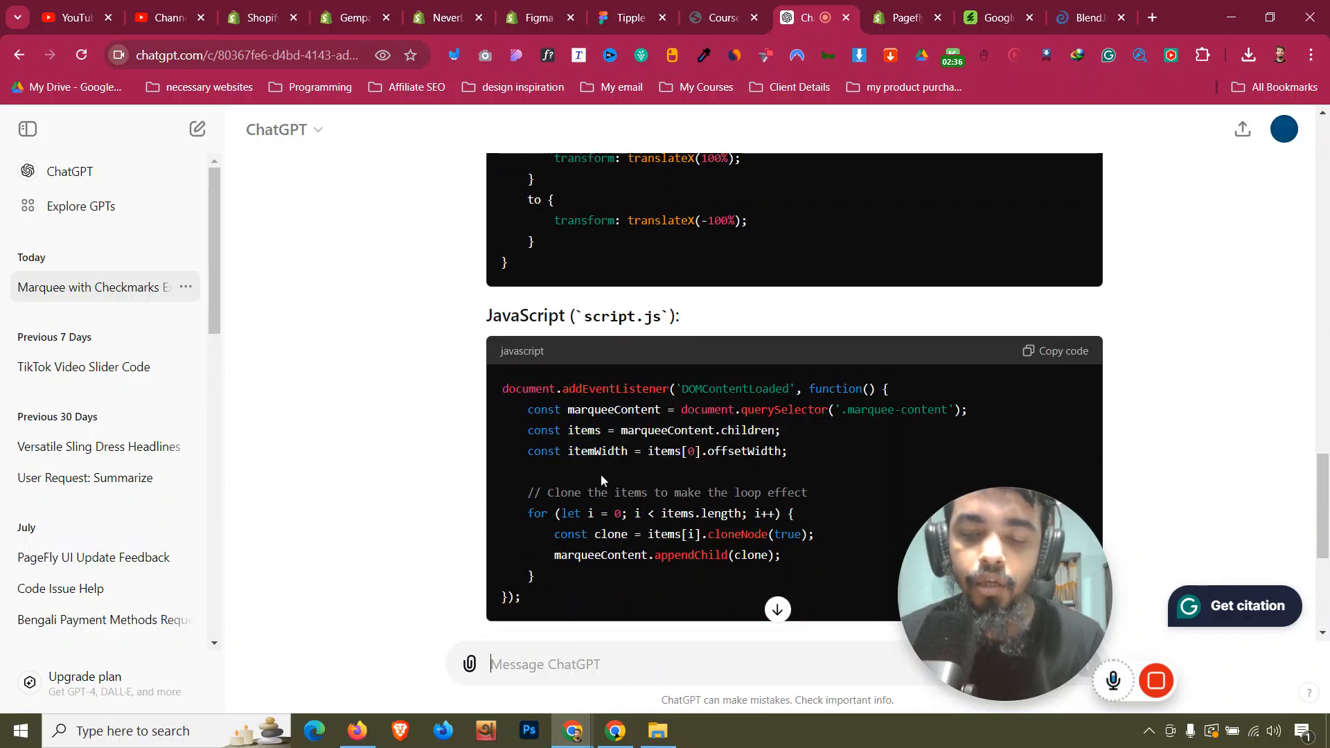
scroll(601, 475, up, 10)
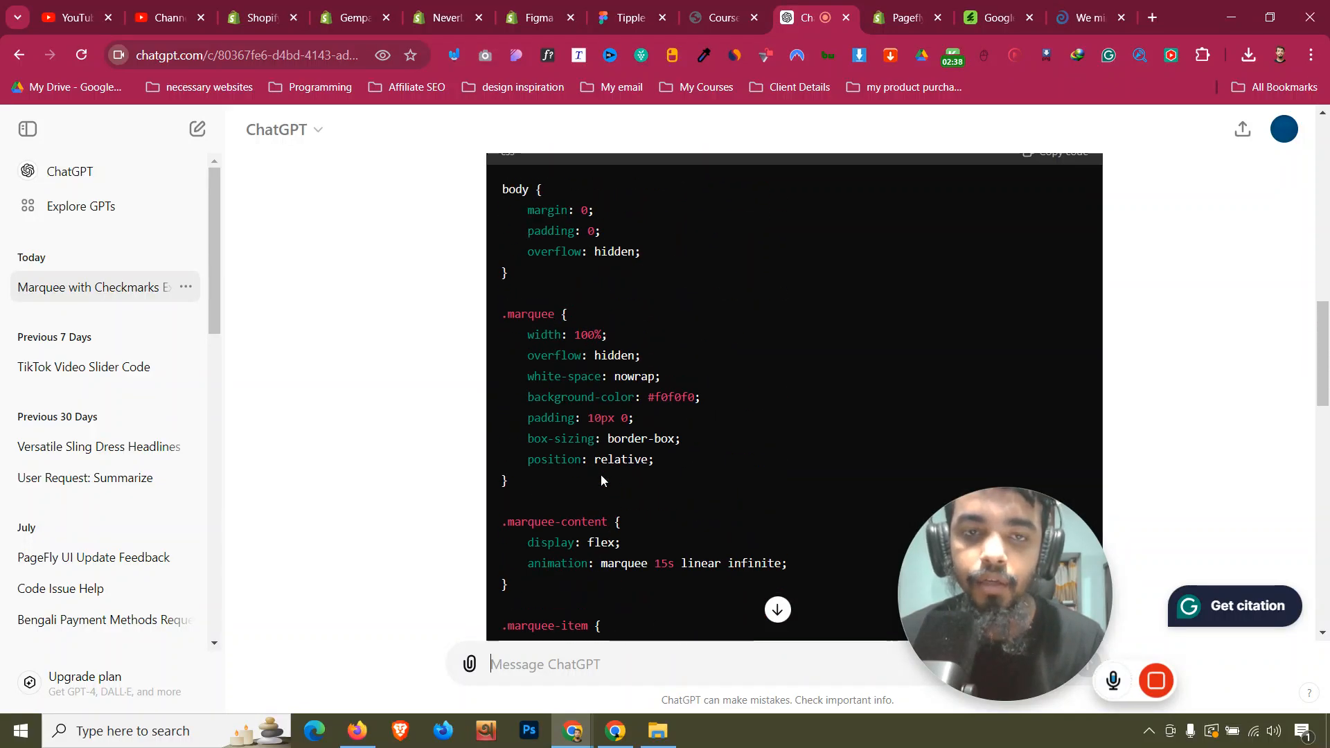
scroll(600, 475, up, 7)
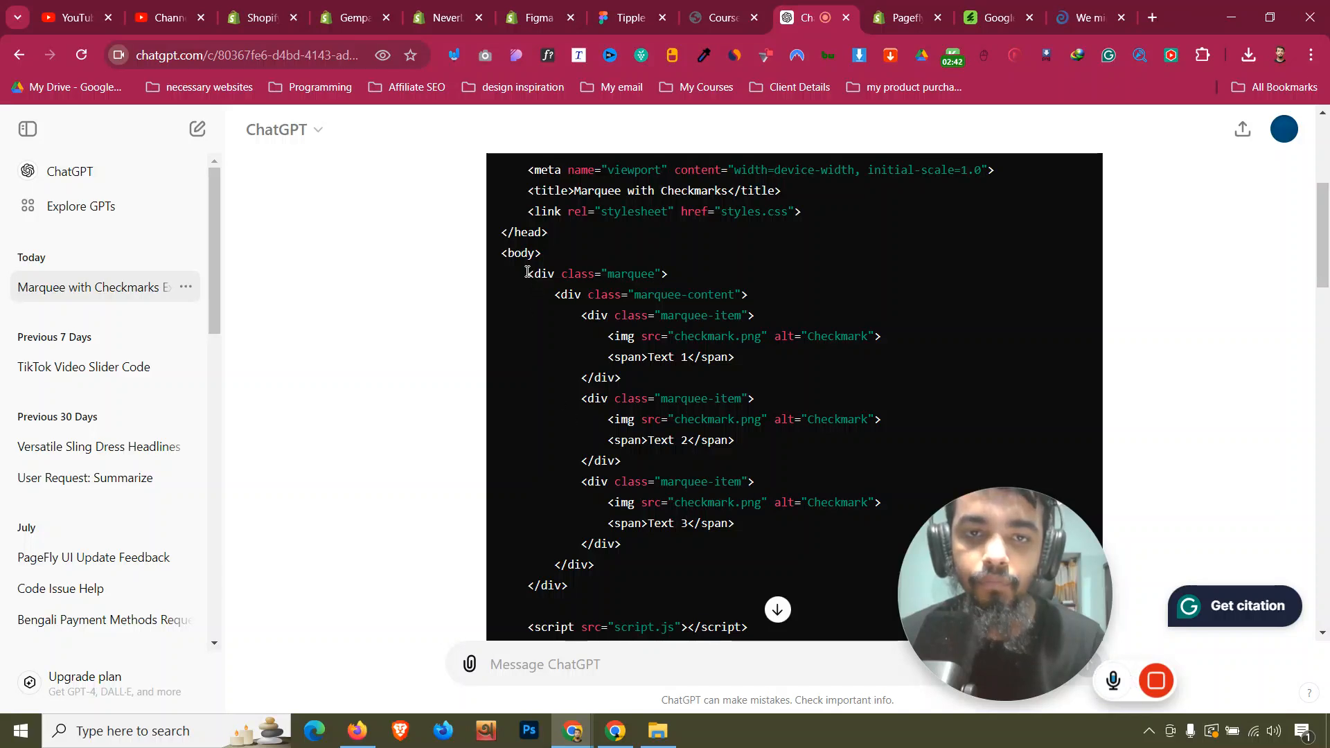
drag(528, 273, 617, 593)
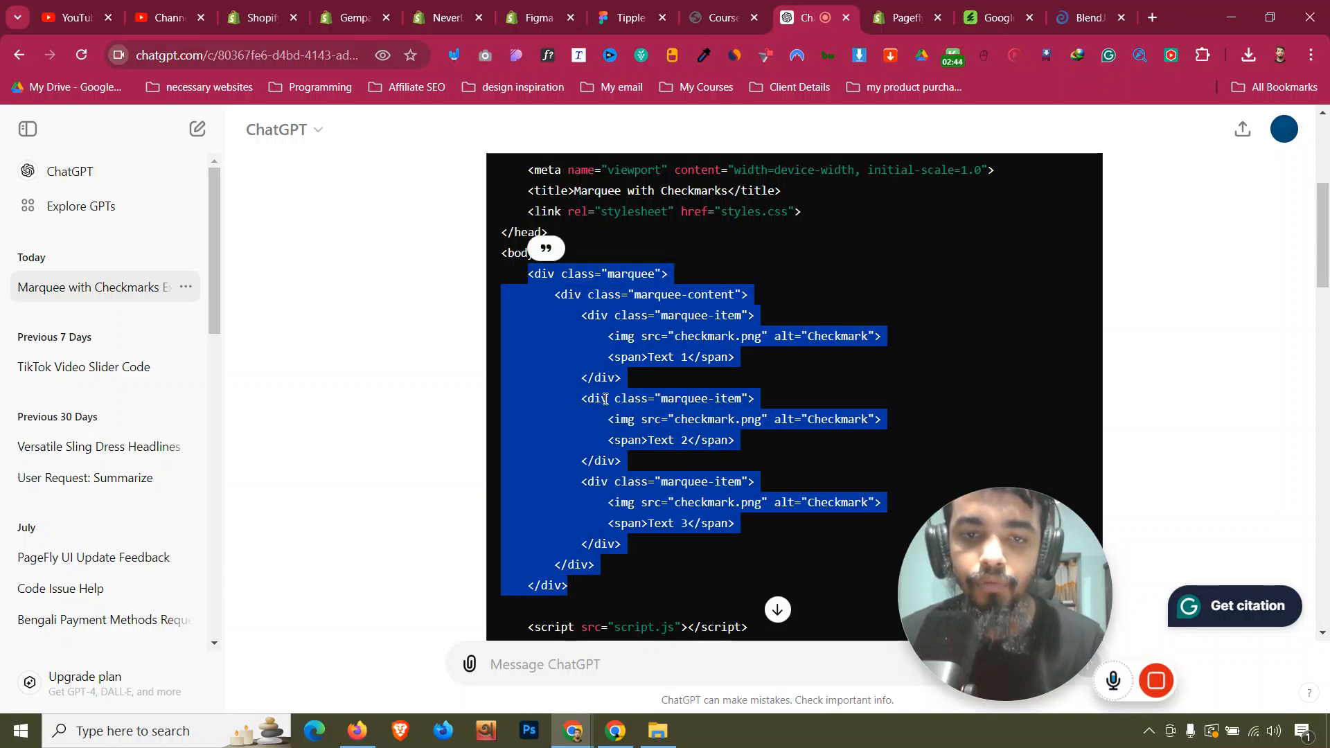
right_click(629, 352)
click(654, 362)
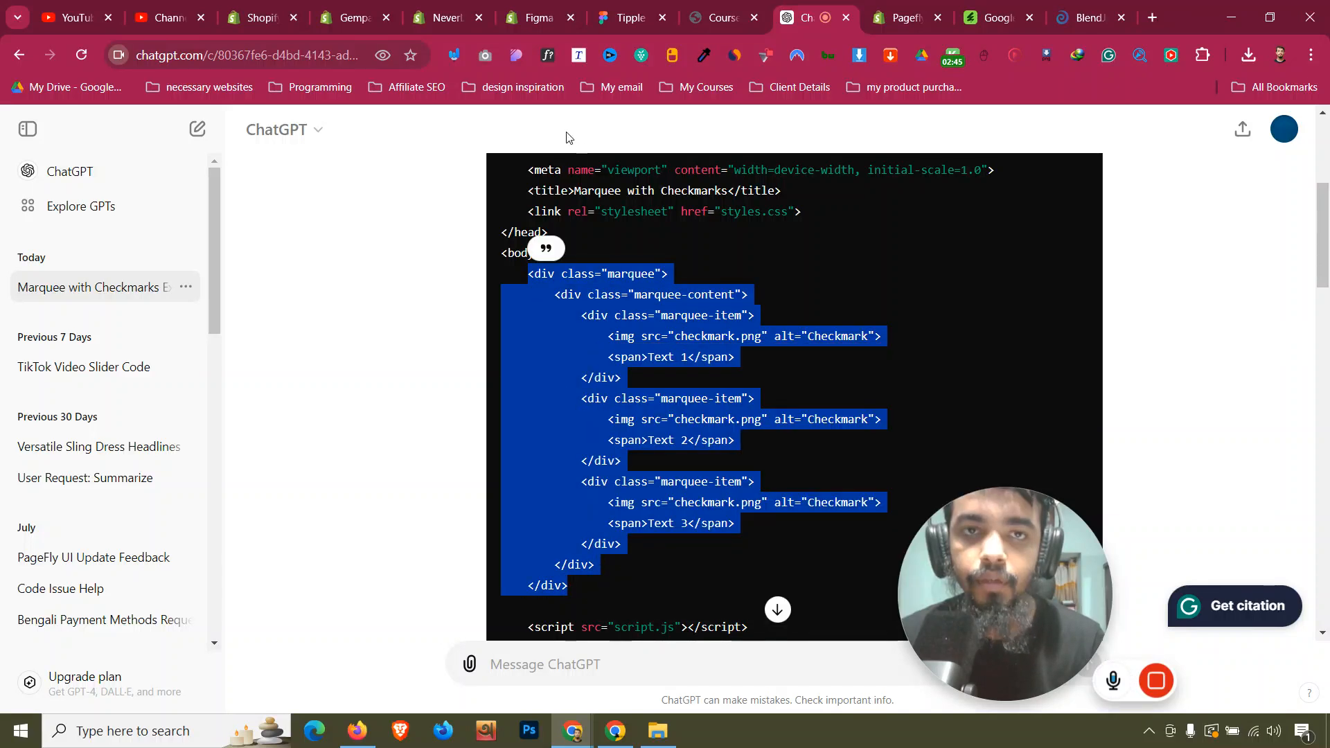
Switch to the PageFly editor in Shopify and add a 1/1 layout as a new section below the testimonials.
click(572, 5)
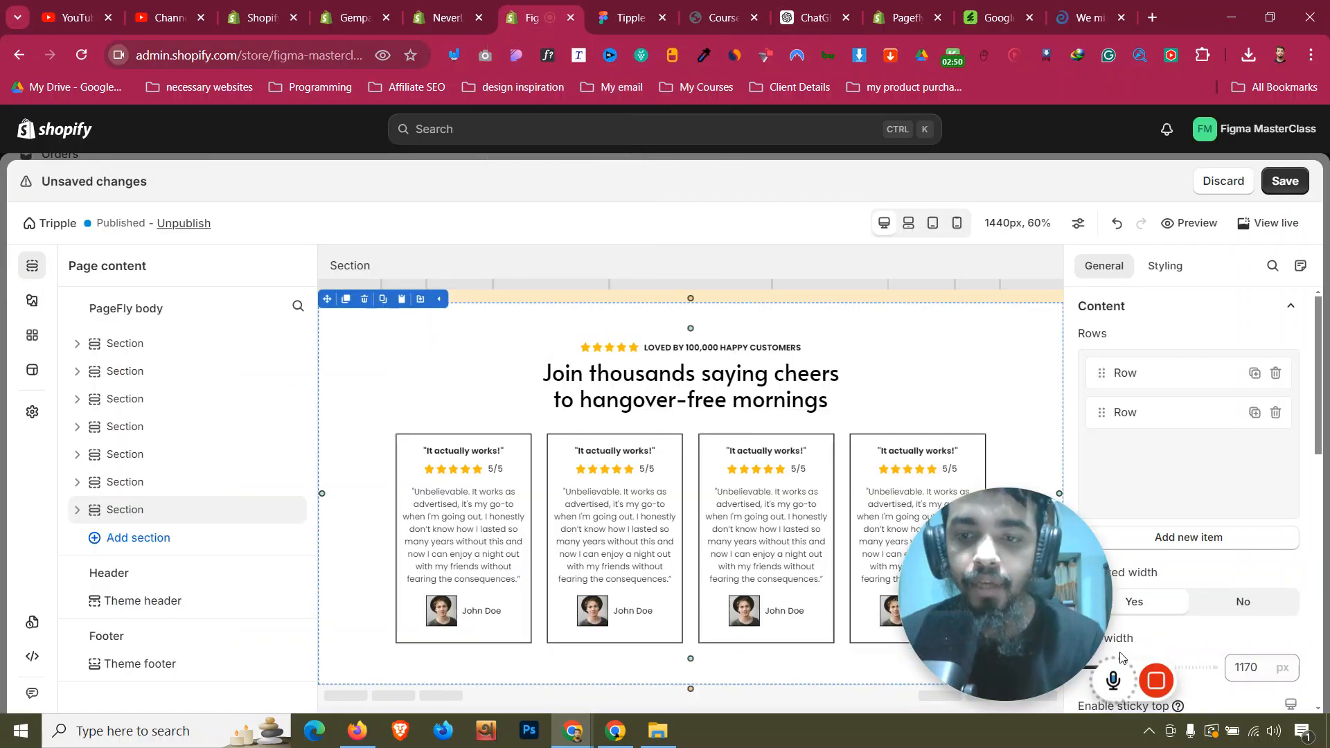
click(989, 683)
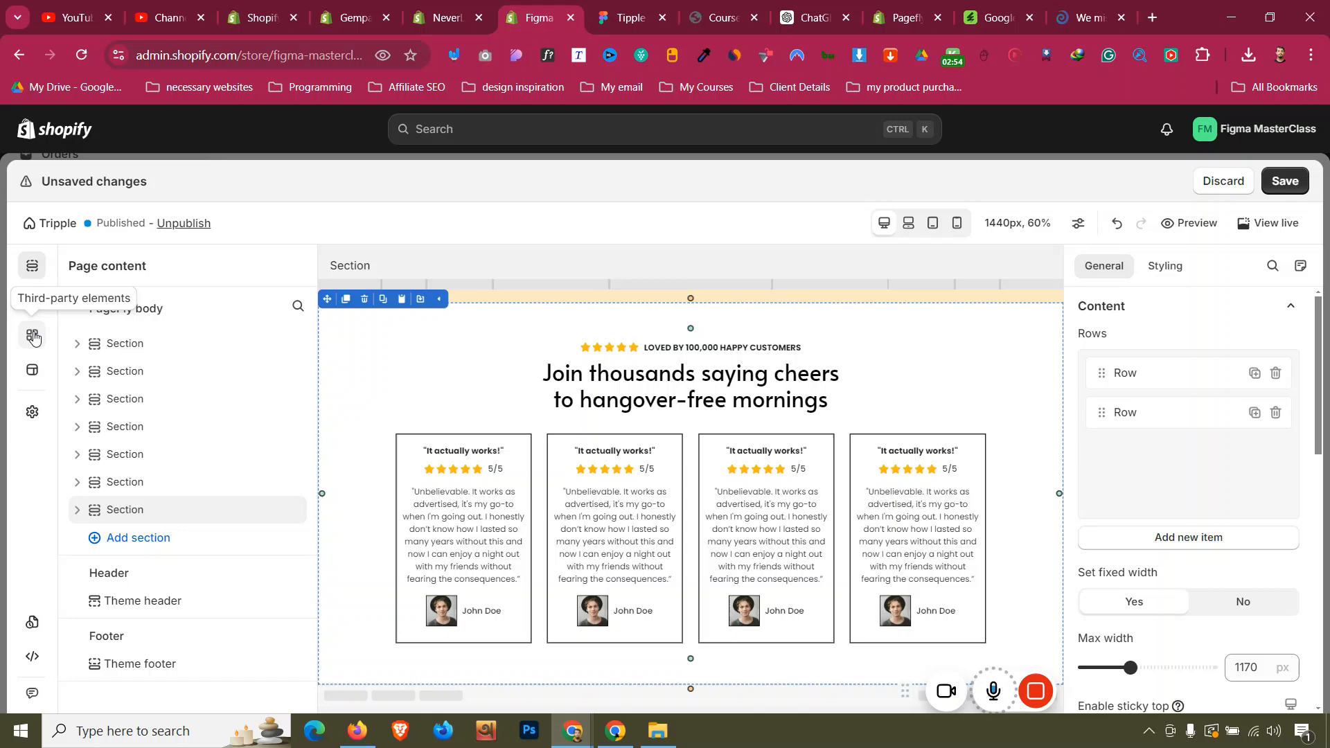
click(36, 307)
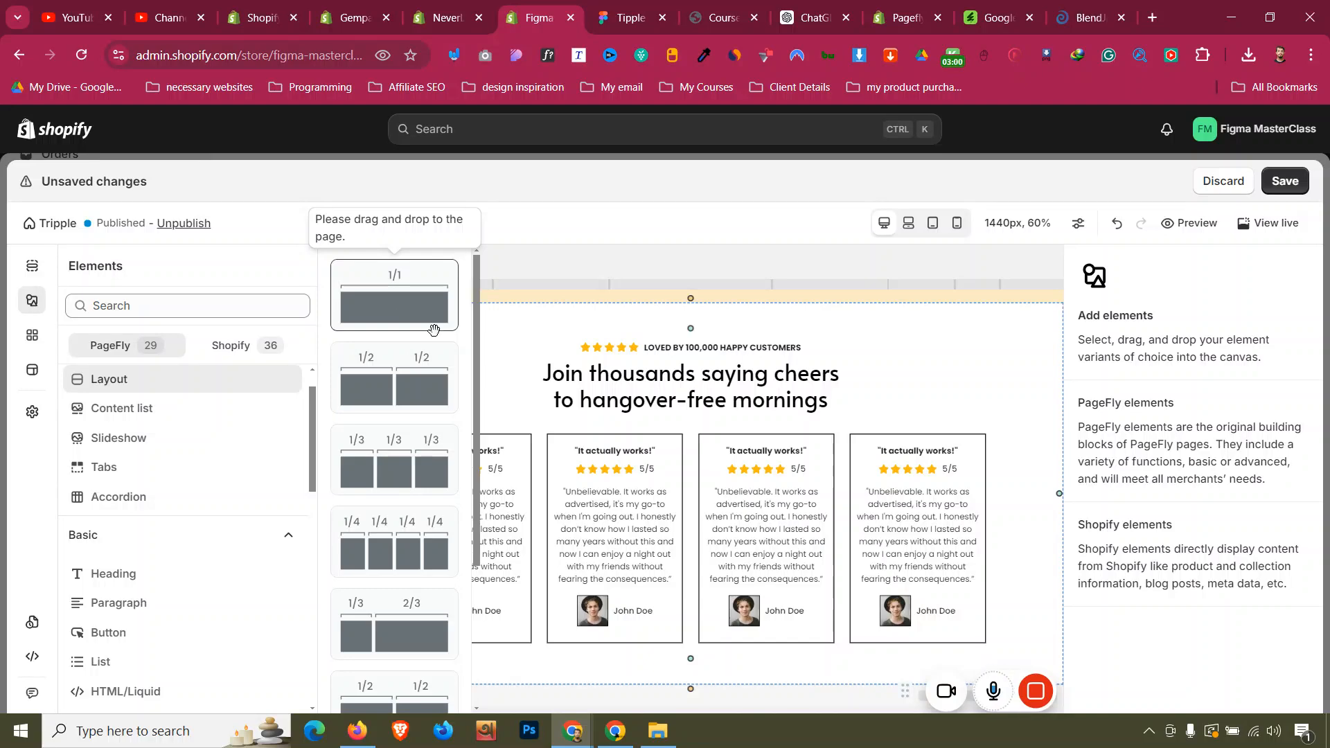
drag(429, 300, 626, 490)
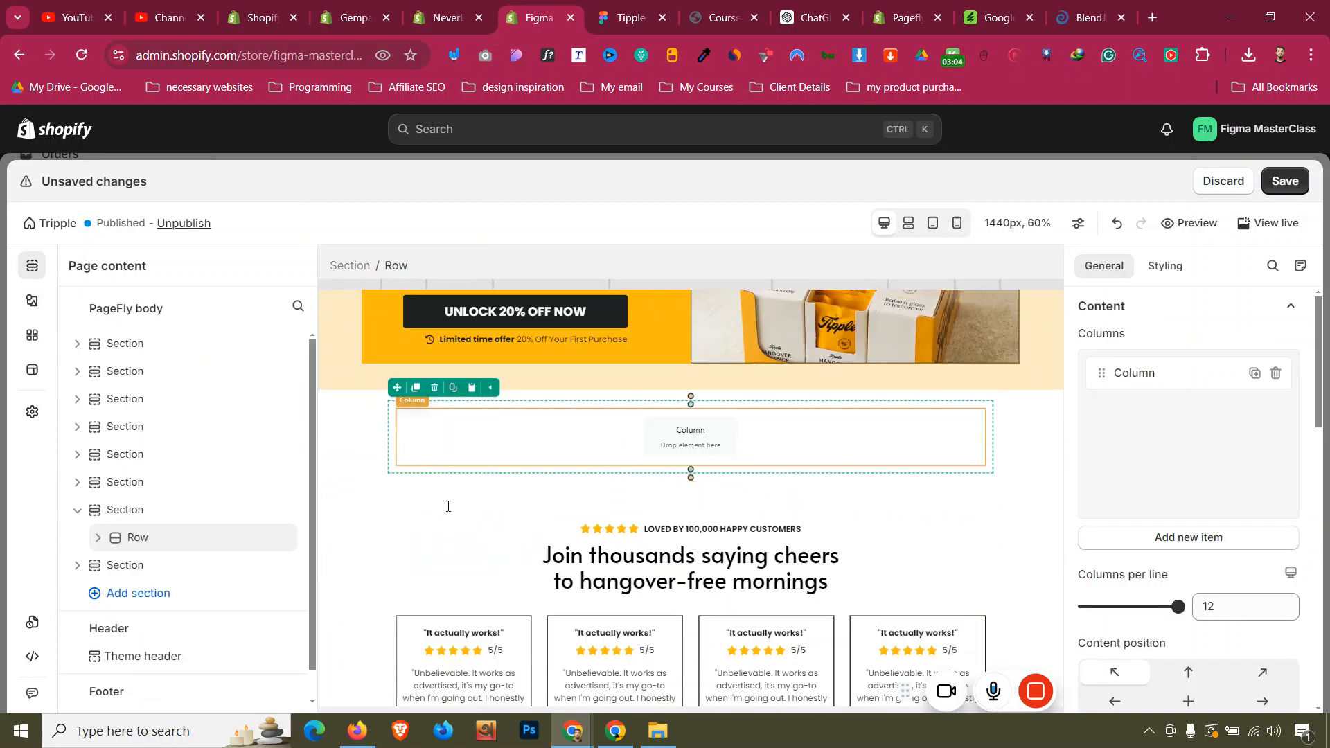
drag(327, 409, 397, 519)
scroll(388, 547, down, 2)
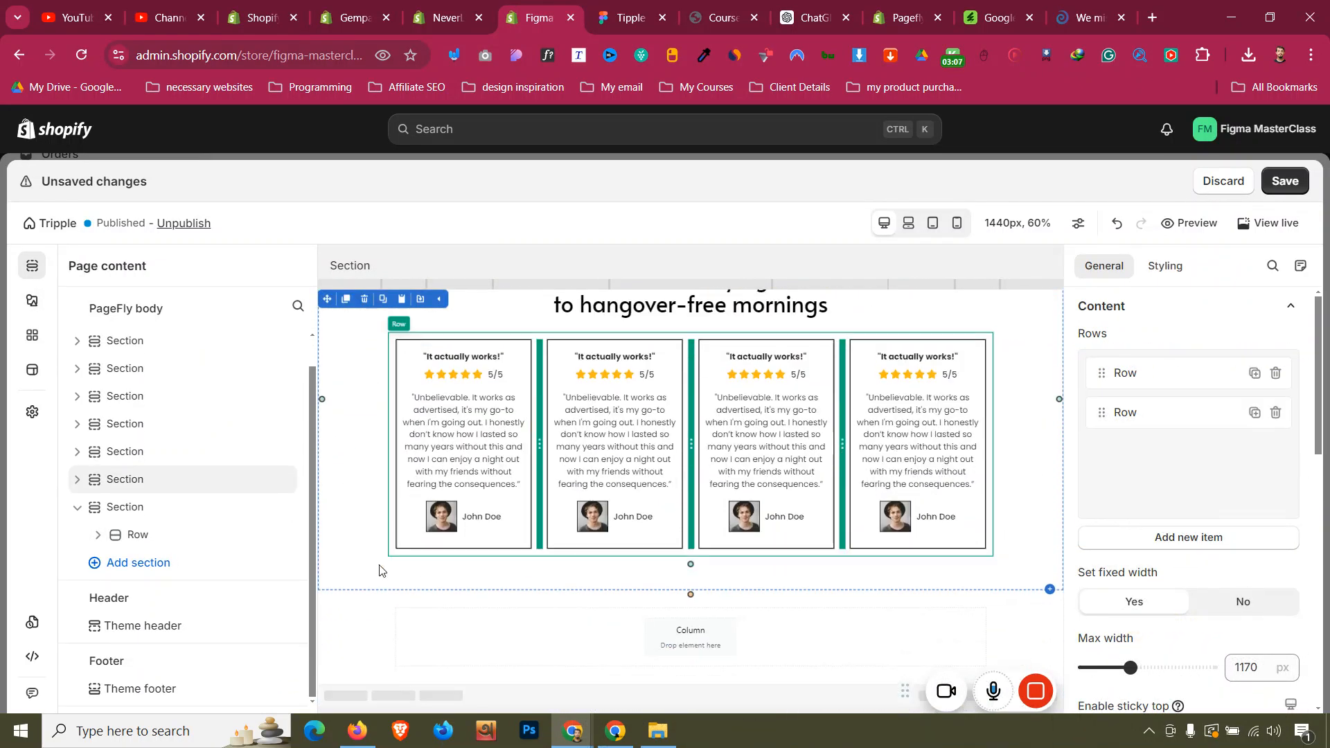
Place an HTML/Liquid element in the empty column of the new section below the testimonials.
click(367, 604)
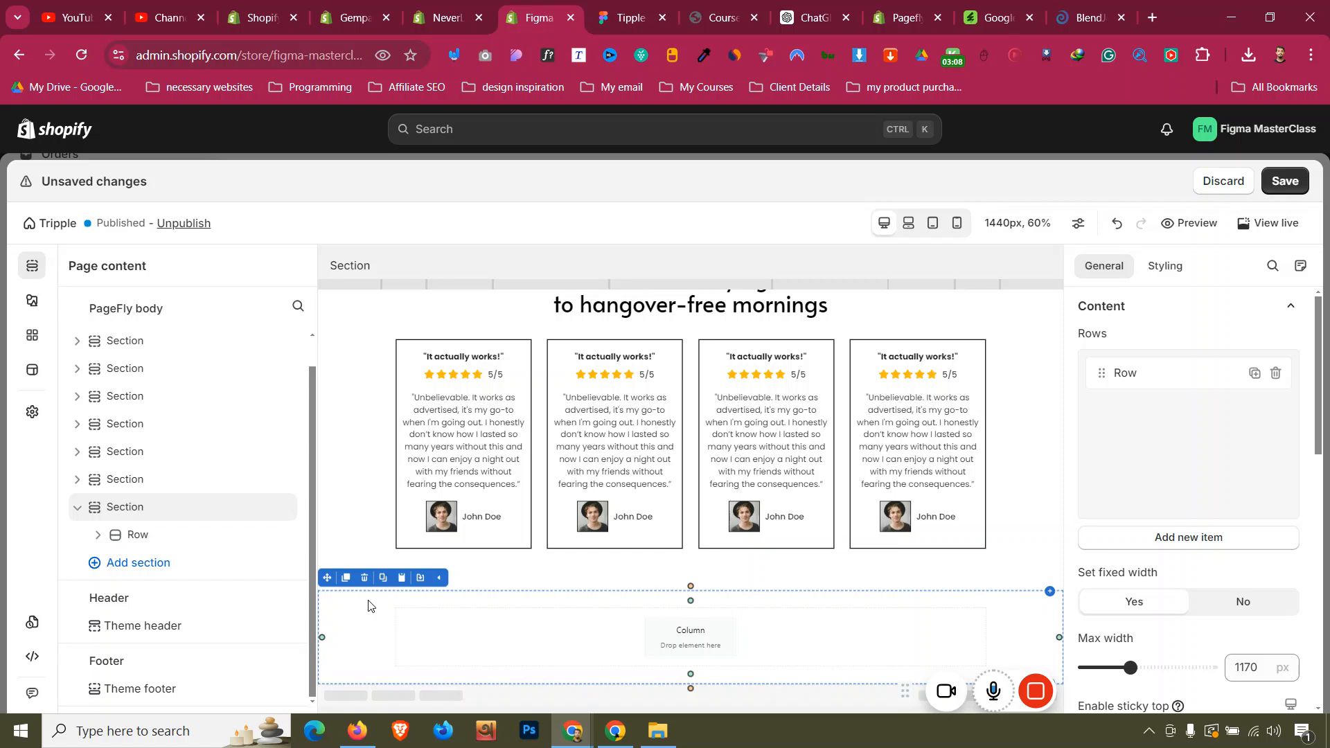
click(32, 300)
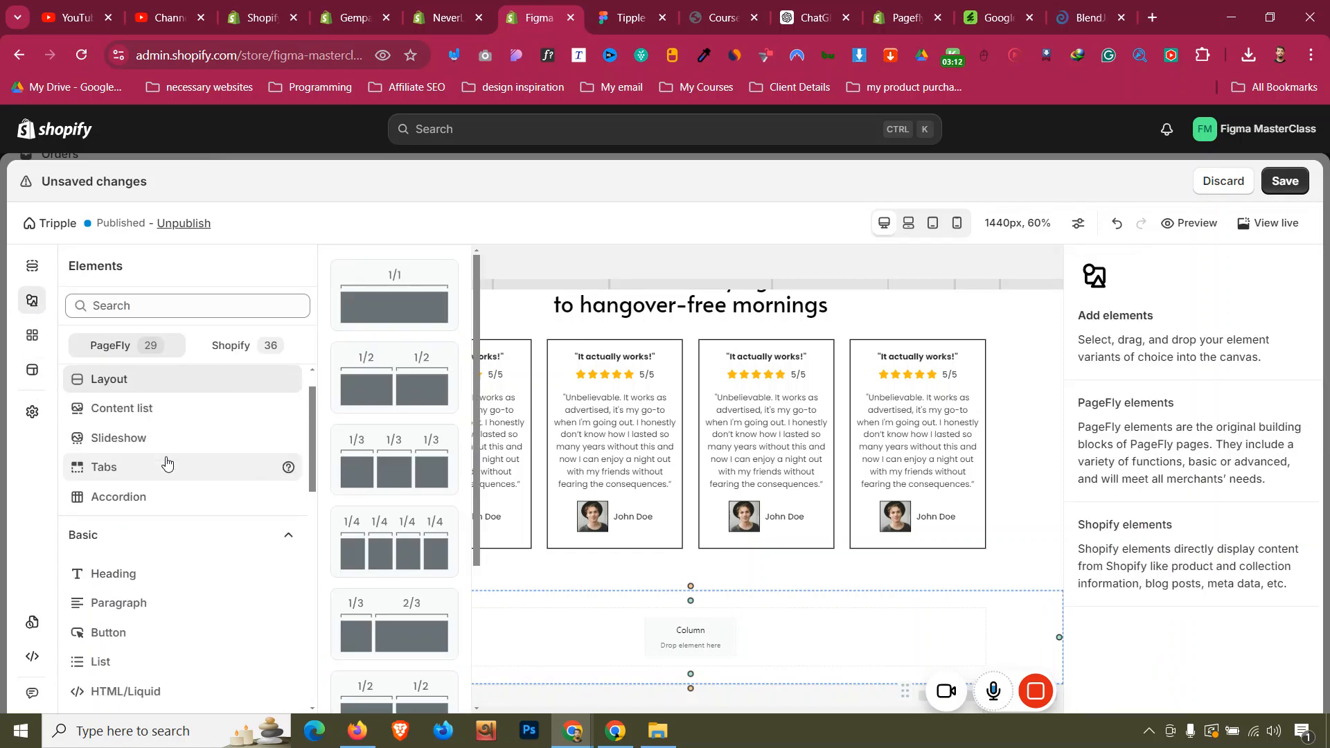
scroll(166, 471, down, 3)
click(163, 523)
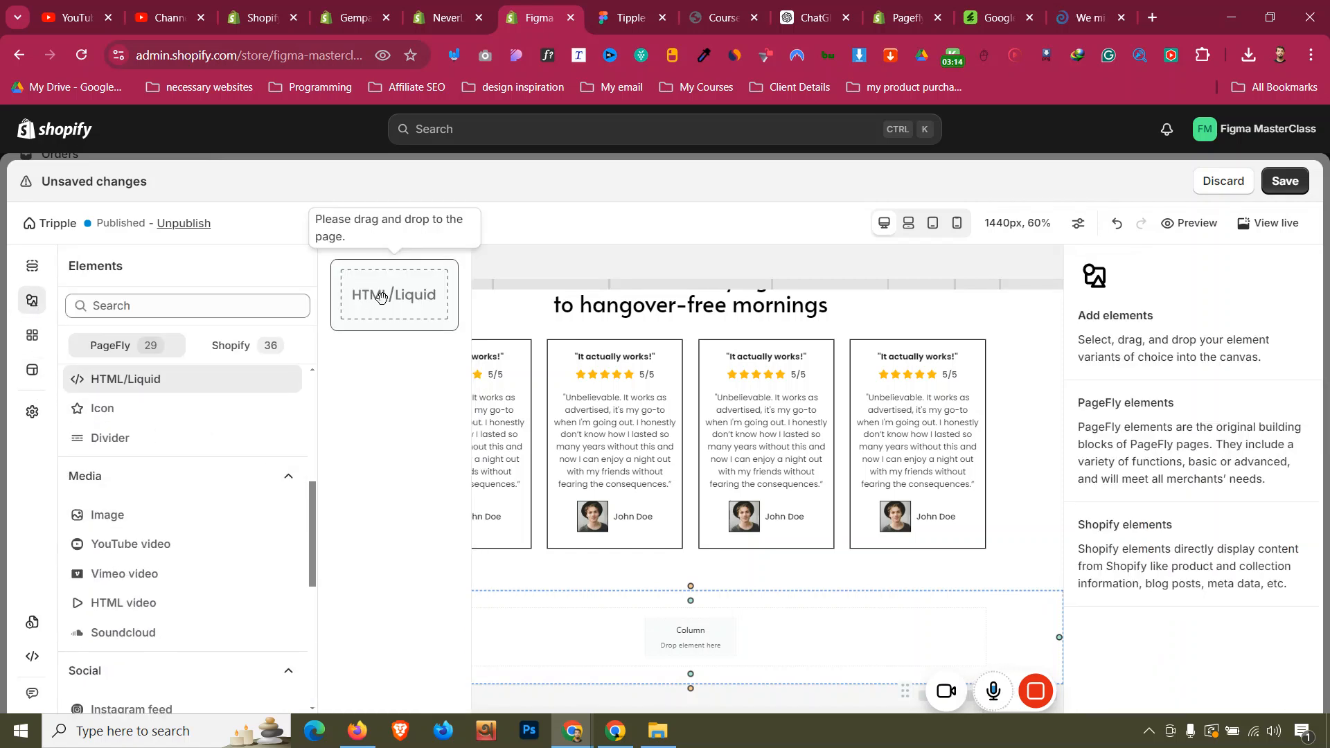
drag(385, 297, 728, 641)
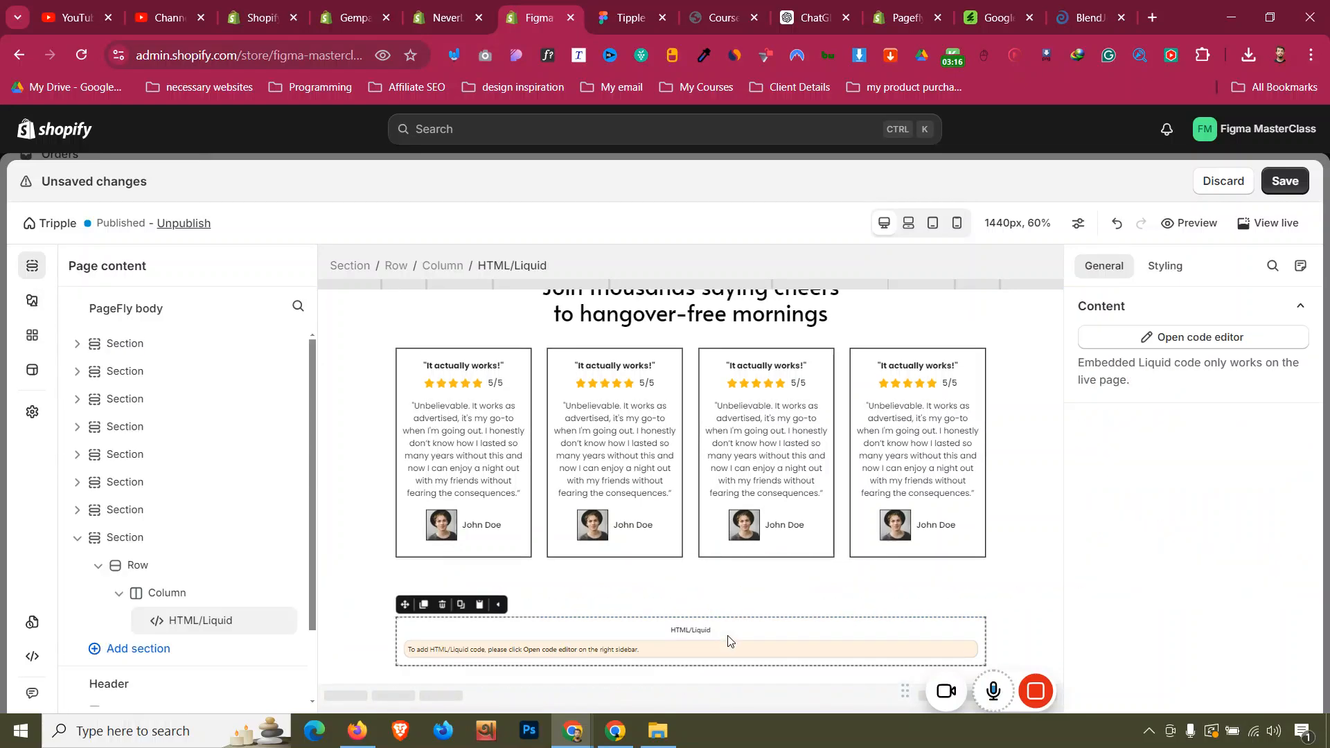
Set the background color of the section holding the HTML/Liquid element to black, rgb(0, 0, 0).
click(371, 616)
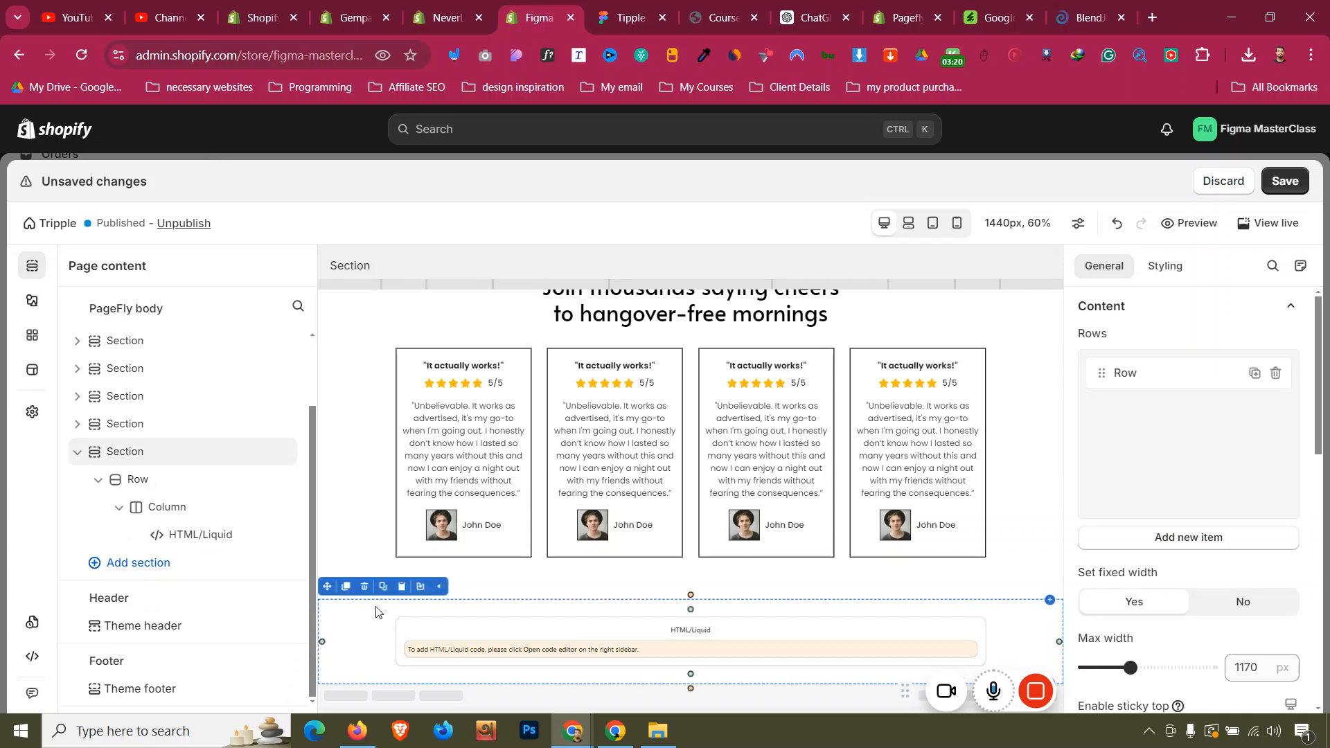
click(662, 6)
click(528, 7)
click(1182, 269)
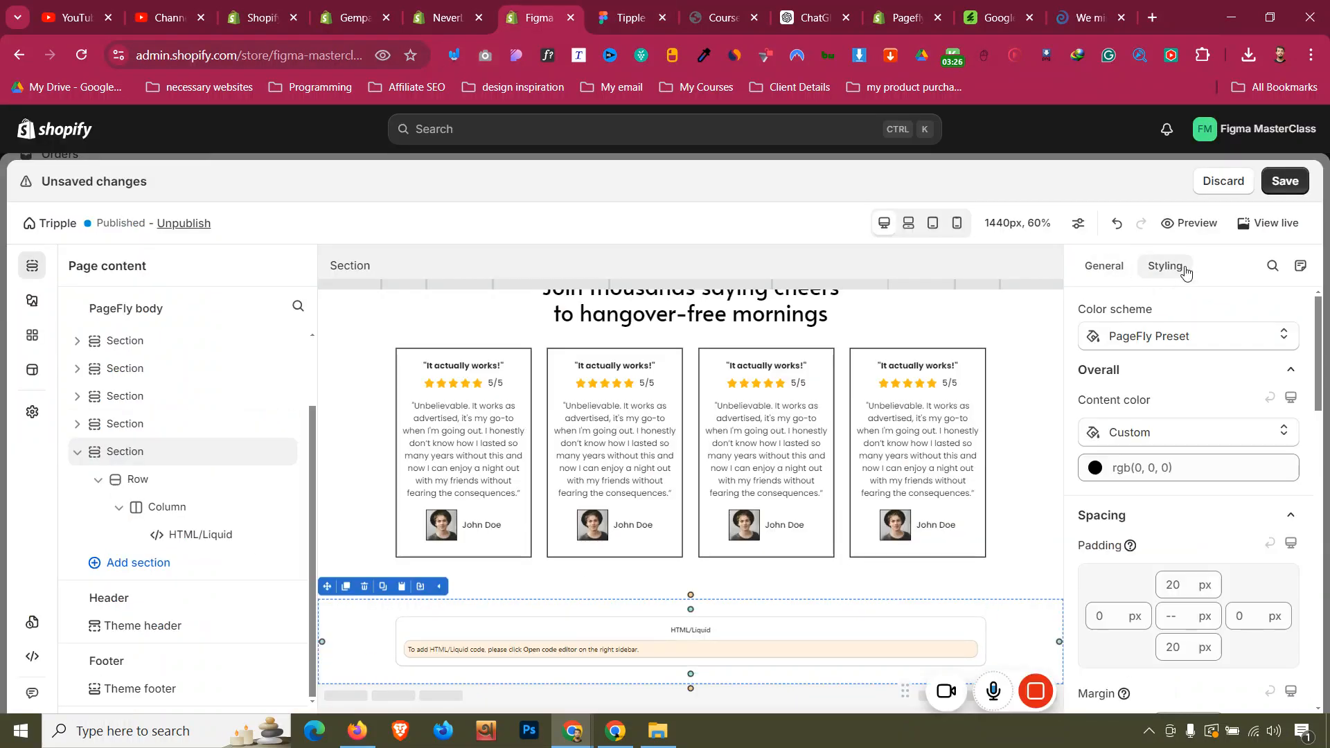
scroll(1178, 401, down, 8)
click(1170, 482)
scroll(1275, 448, down, 1)
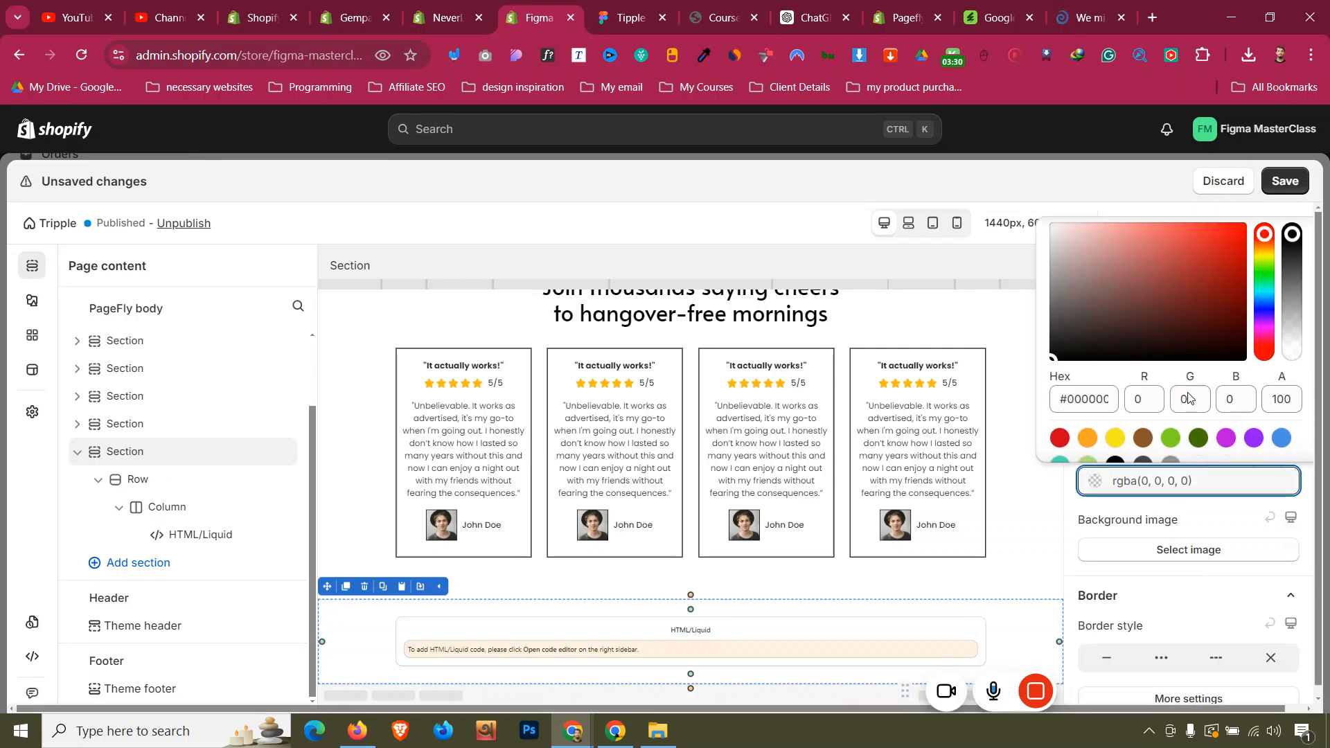
click(1115, 440)
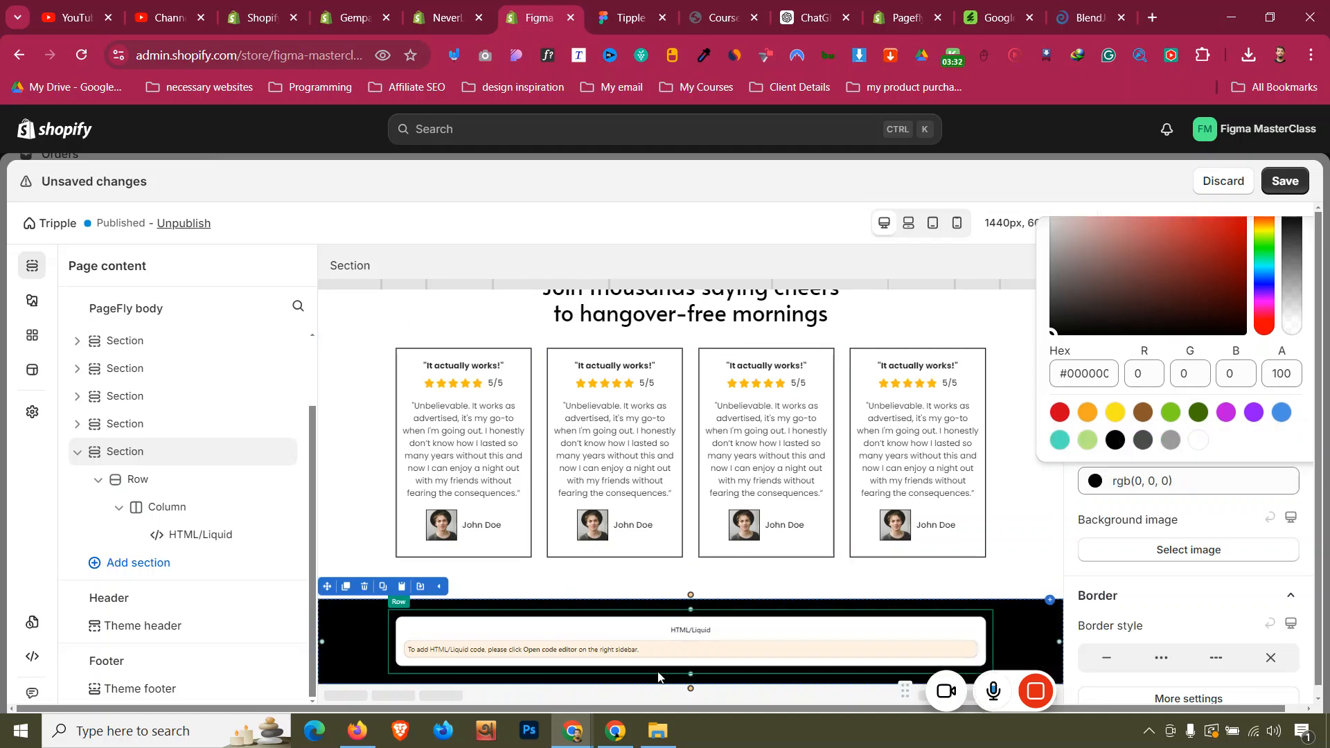
Turn off the fixed width of the black section holding the HTML/Liquid element, leaving its sticky top disabled.
click(344, 624)
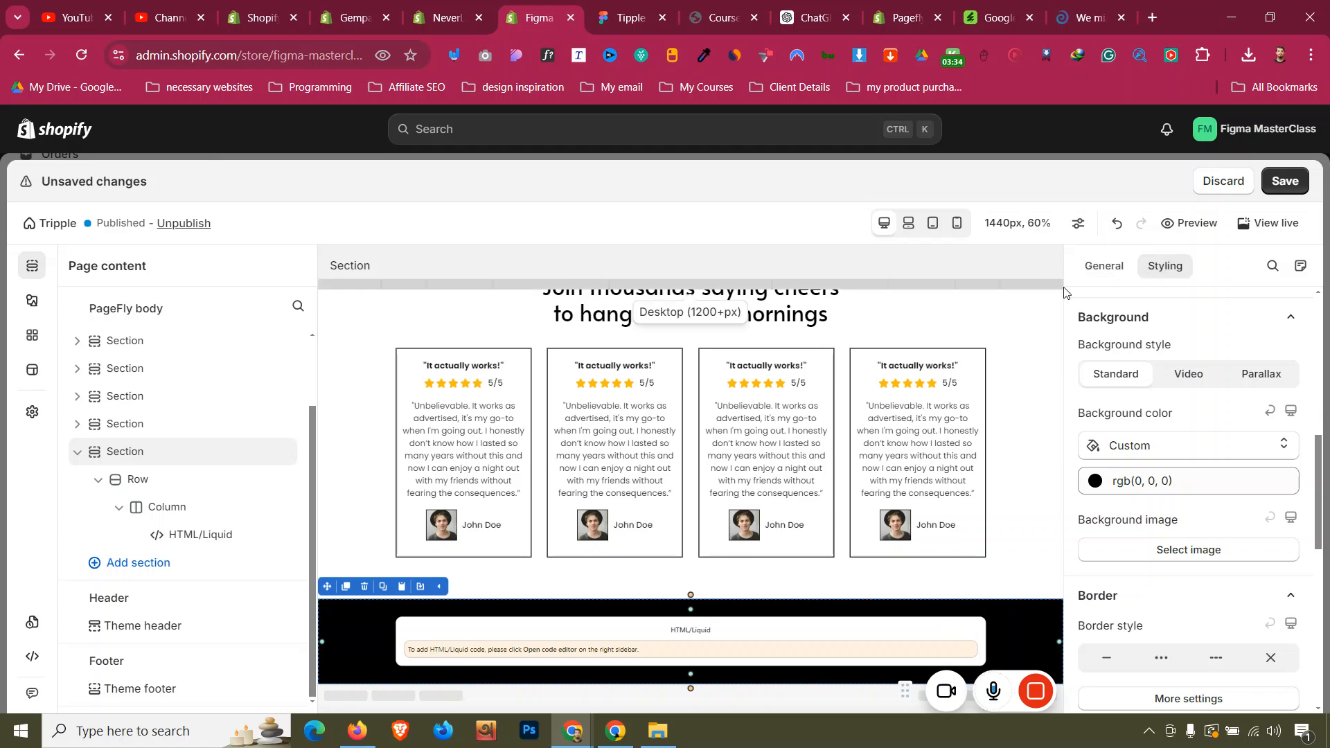
click(1105, 268)
scroll(1209, 649, down, 4)
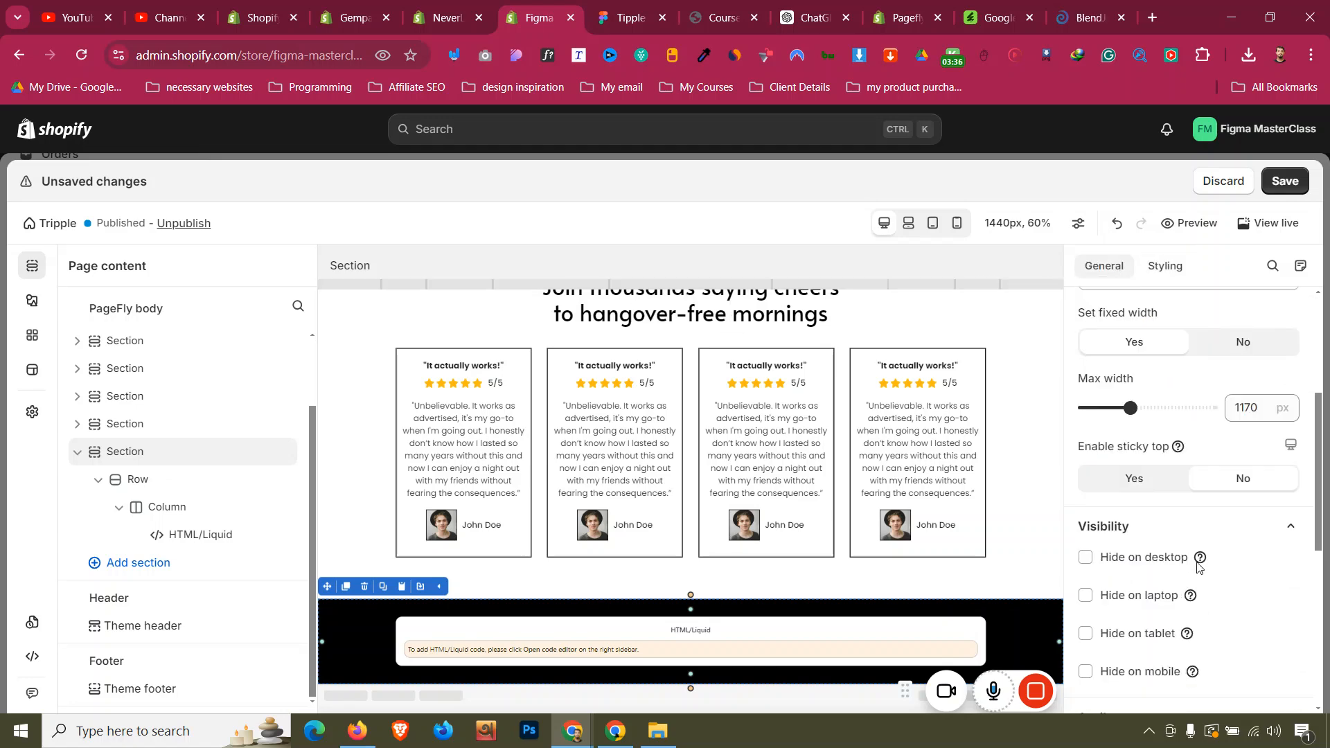
scroll(1239, 443, down, 1)
scroll(1224, 443, up, 2)
scroll(1223, 443, up, 1)
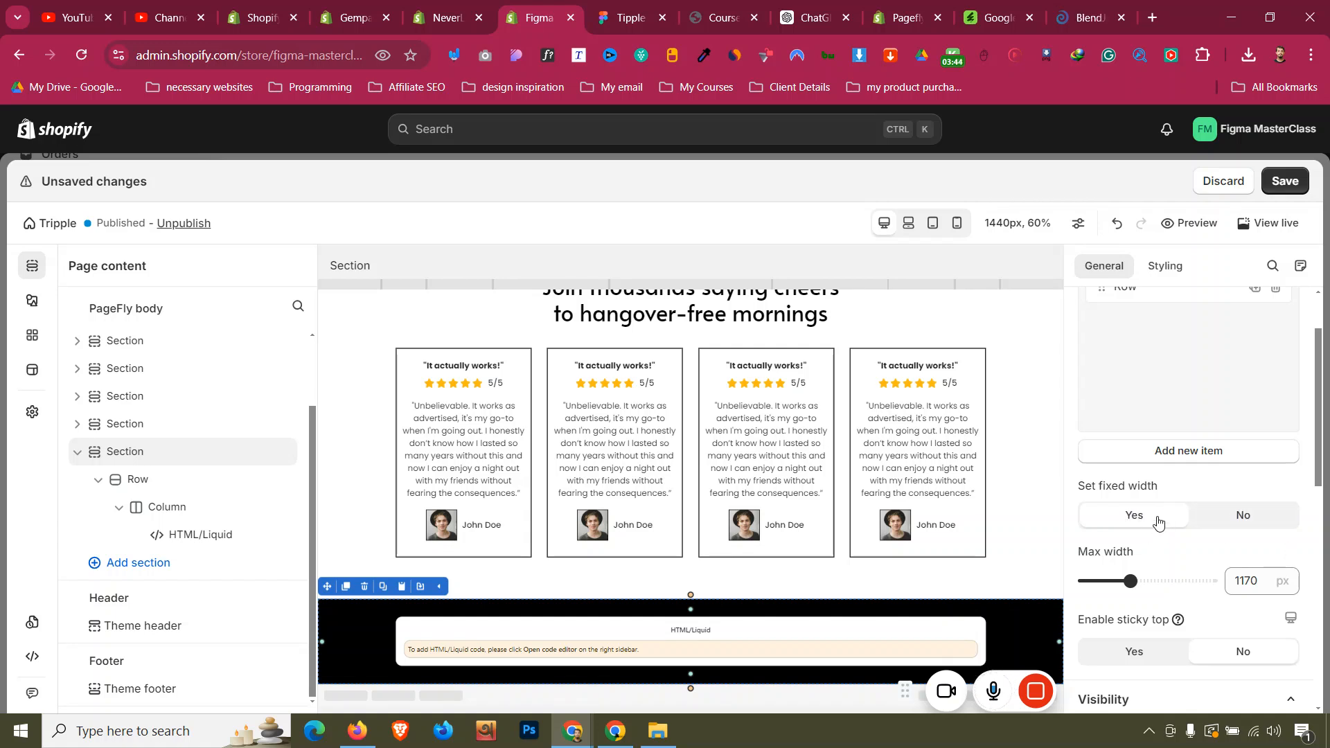
mouse_move(1018, 676)
click(1134, 691)
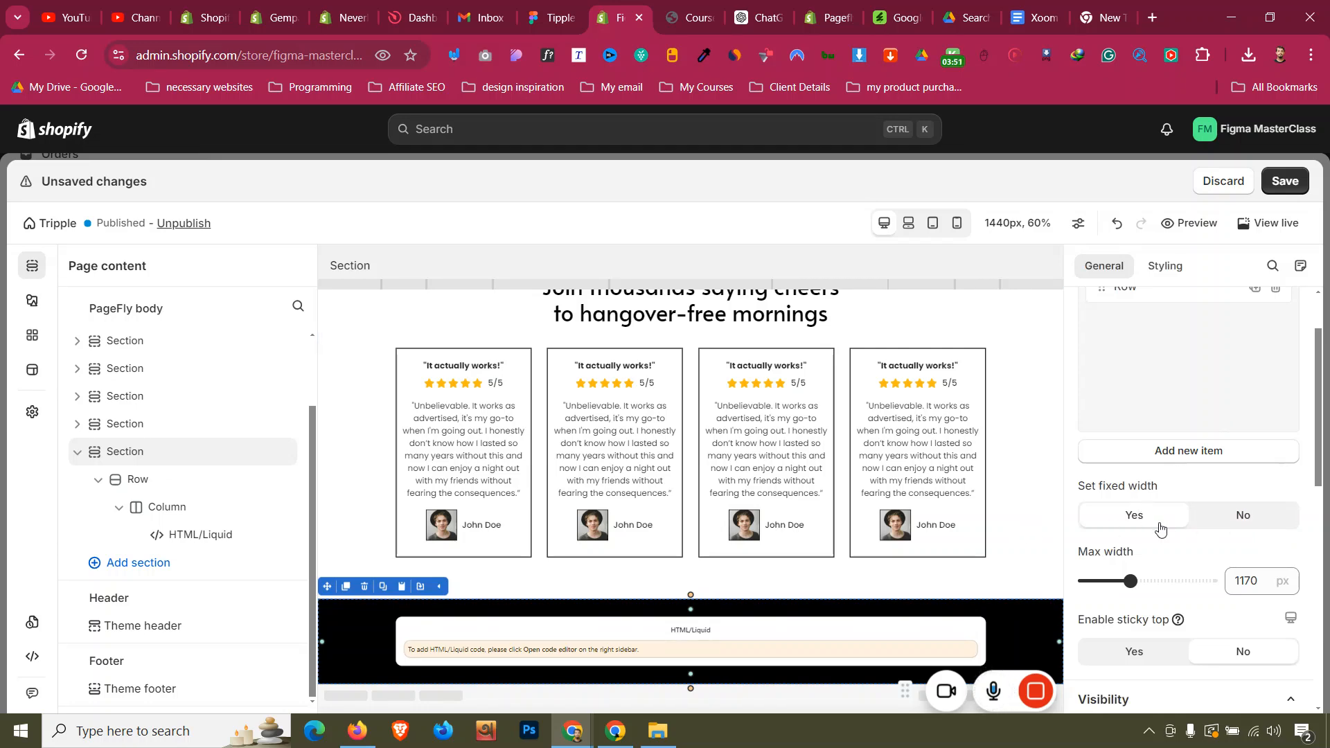
scroll(1160, 529, down, 10)
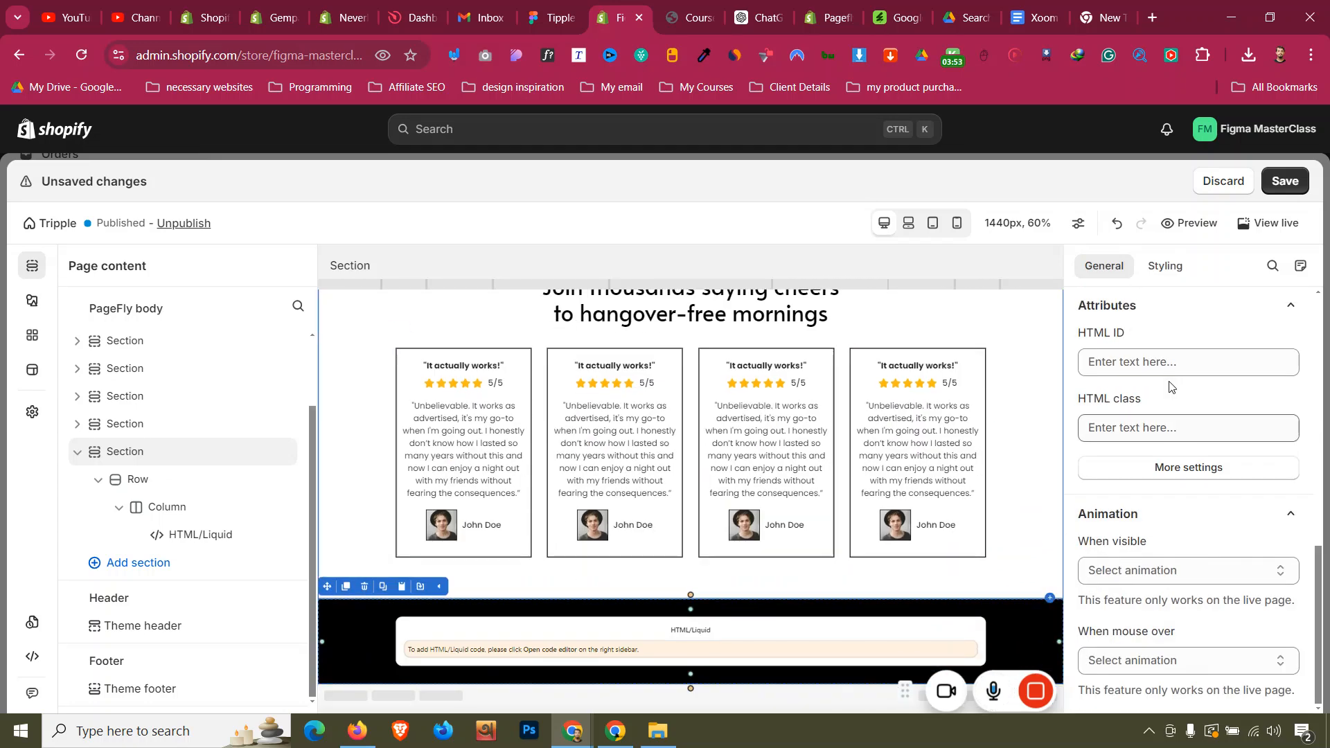
scroll(1170, 385, up, 3)
scroll(1181, 521, up, 3)
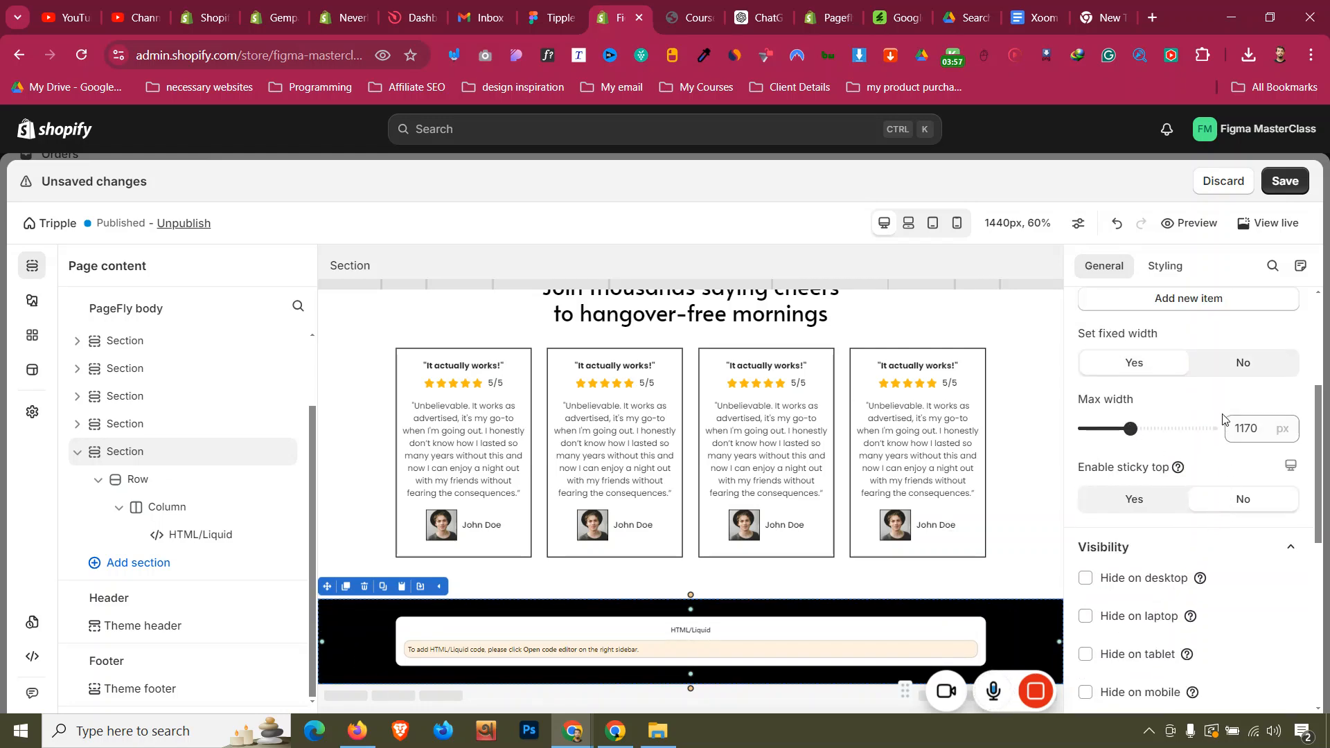
click(1169, 500)
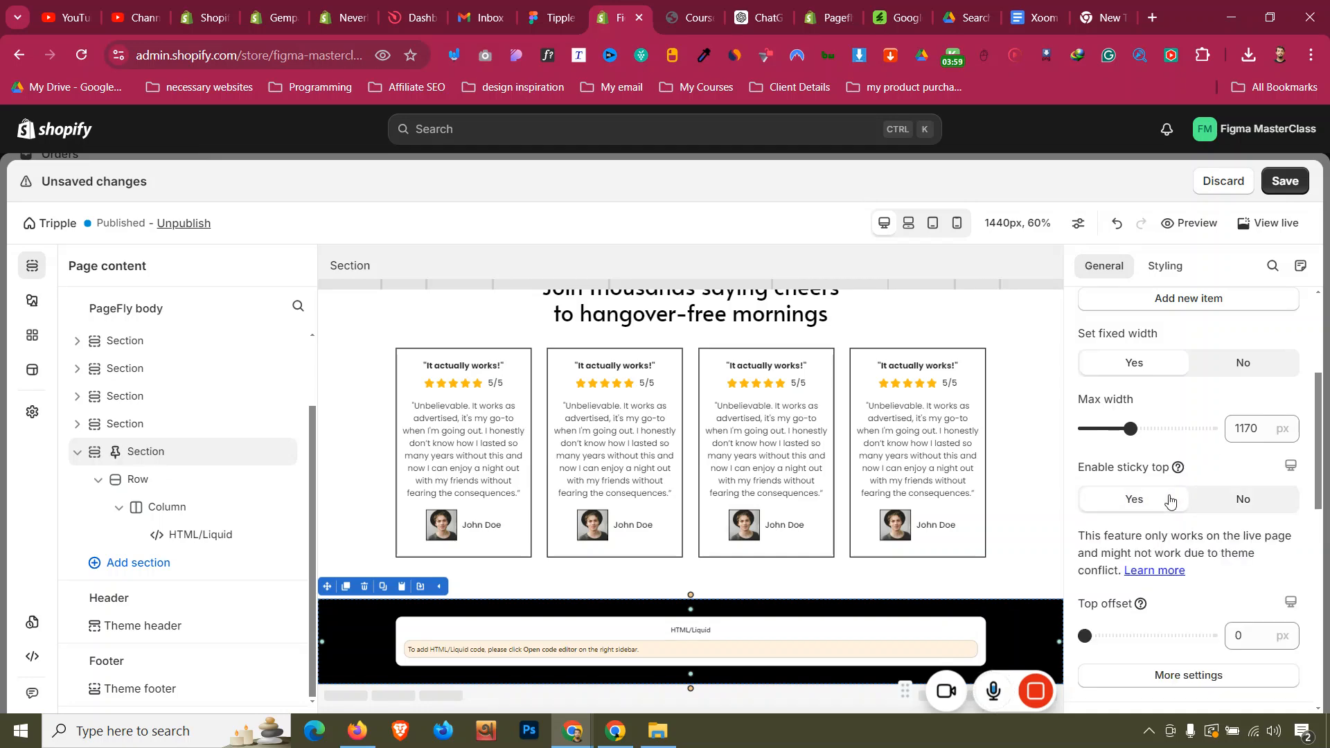
click(1213, 498)
scroll(1177, 526, up, 3)
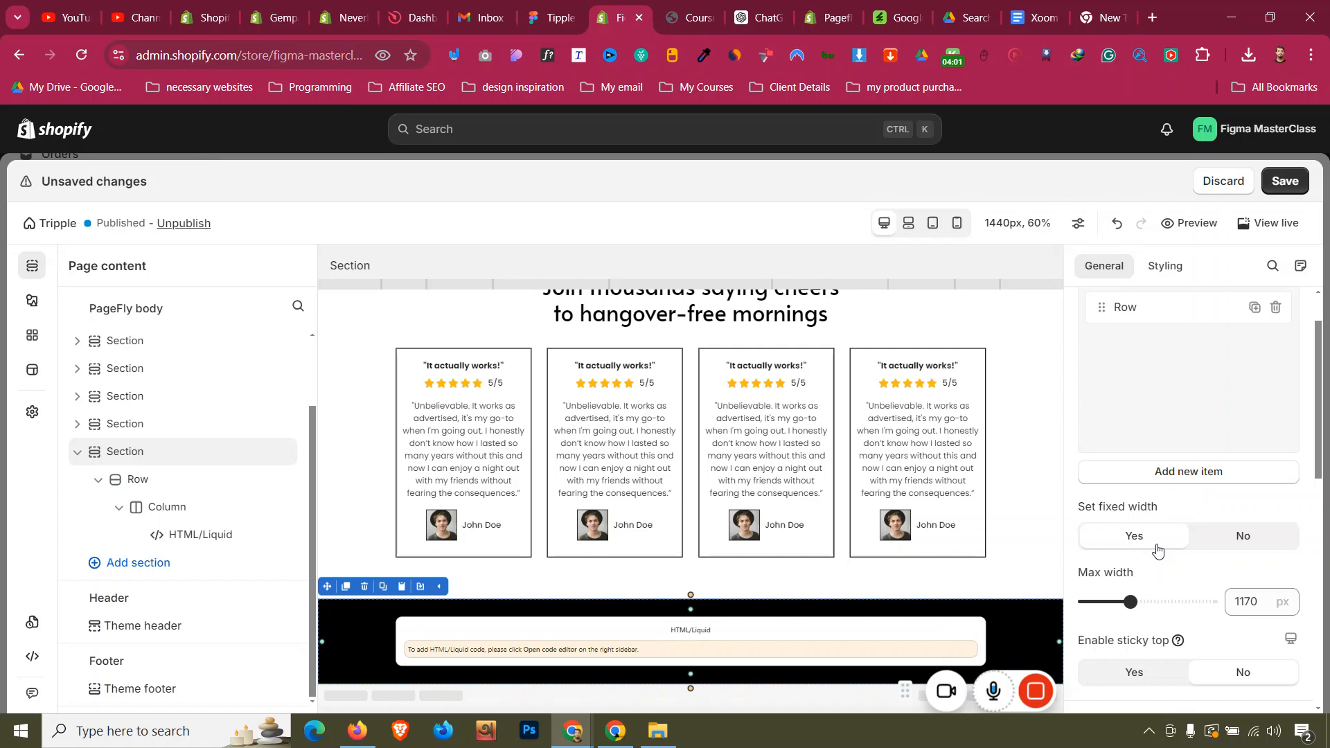
click(1233, 536)
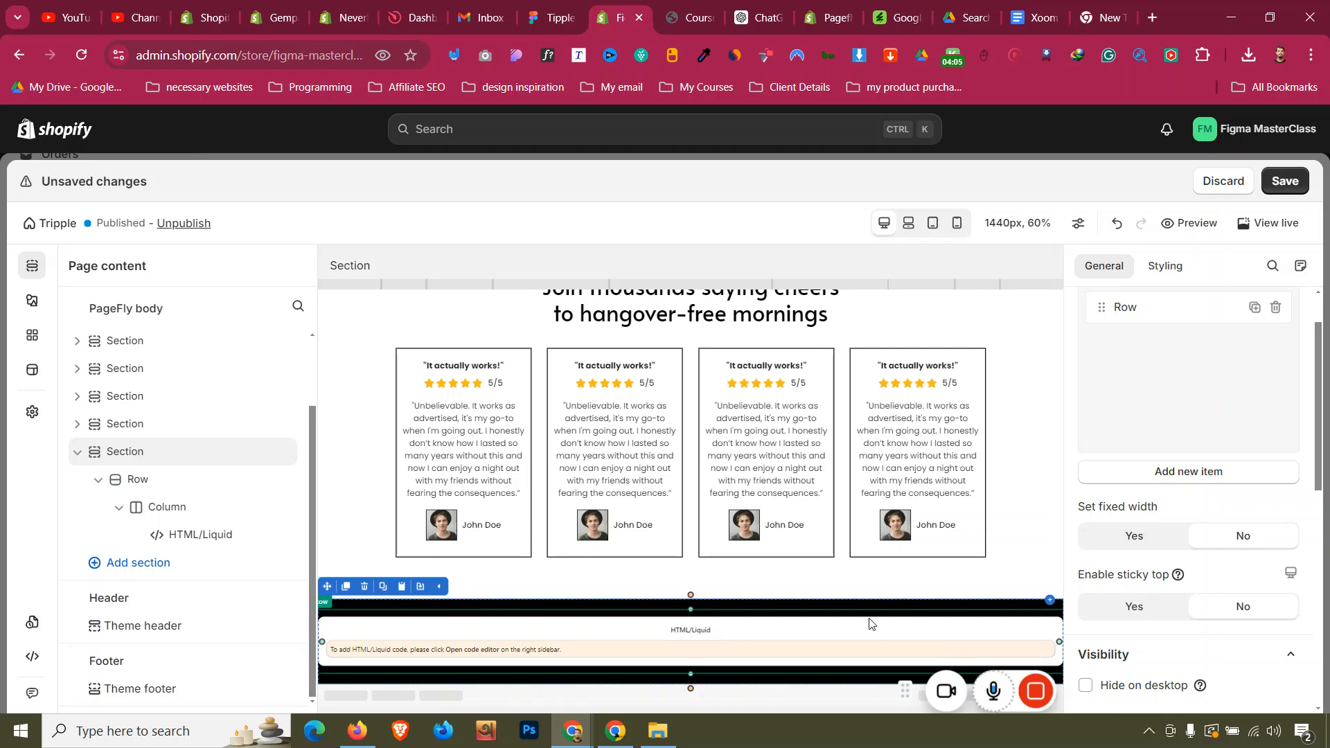
Copy the marquee div block from ChatGPT again and paste it into the code editor of the HTML/Liquid element.
click(444, 641)
click(1240, 338)
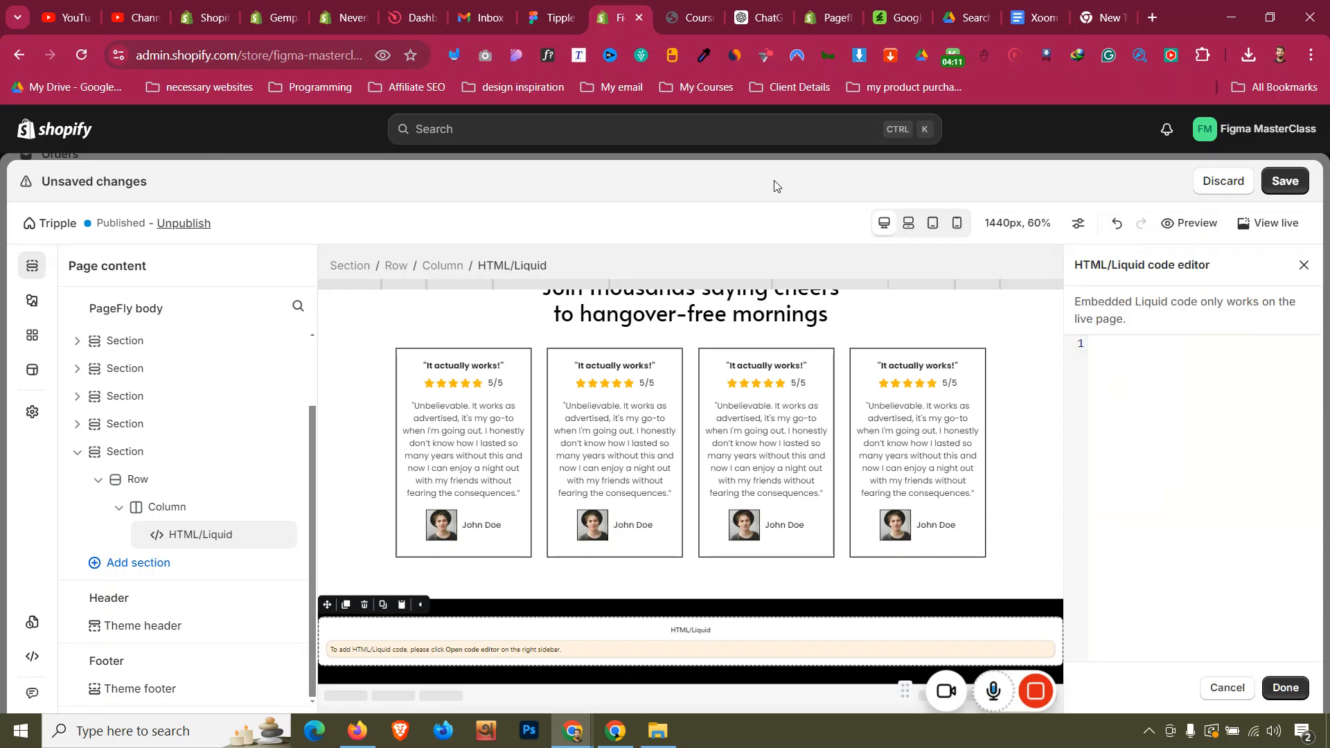
drag(748, 12, 698, 8)
right_click(622, 272)
click(640, 294)
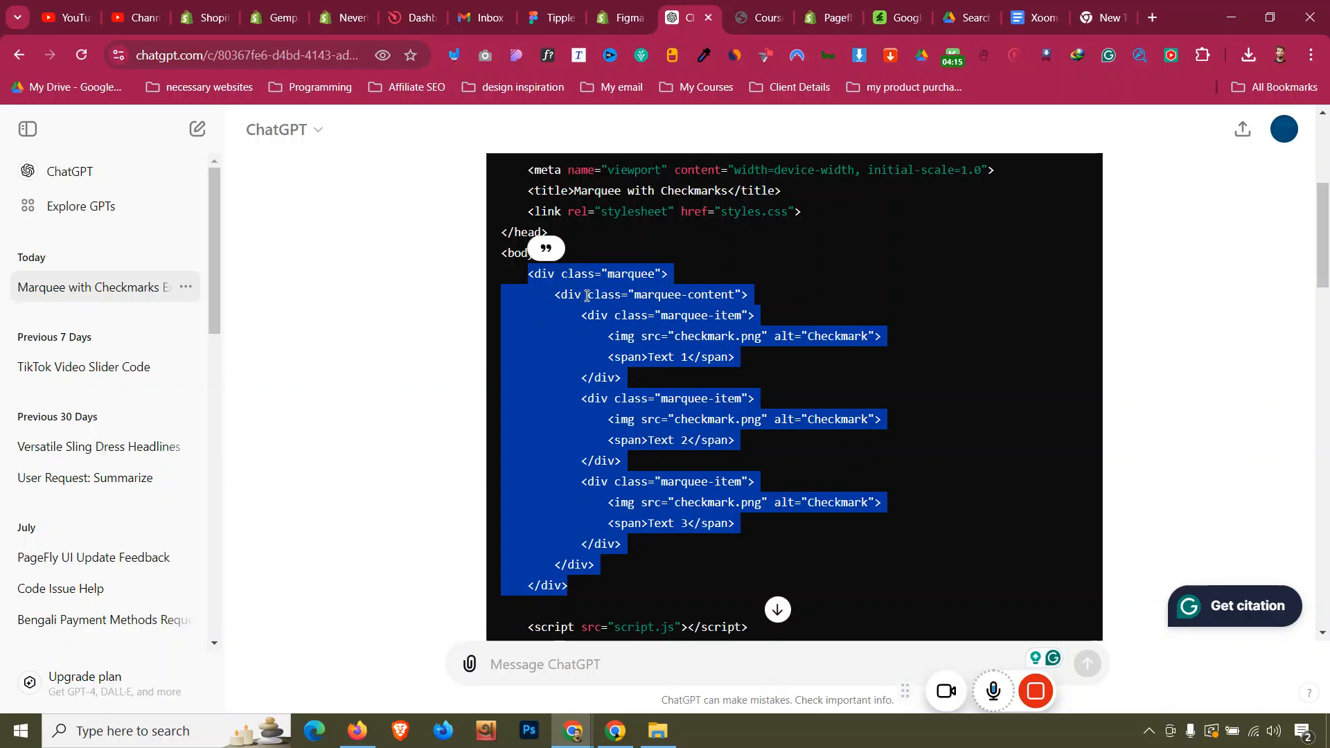
scroll(592, 198, up, 3)
click(623, 18)
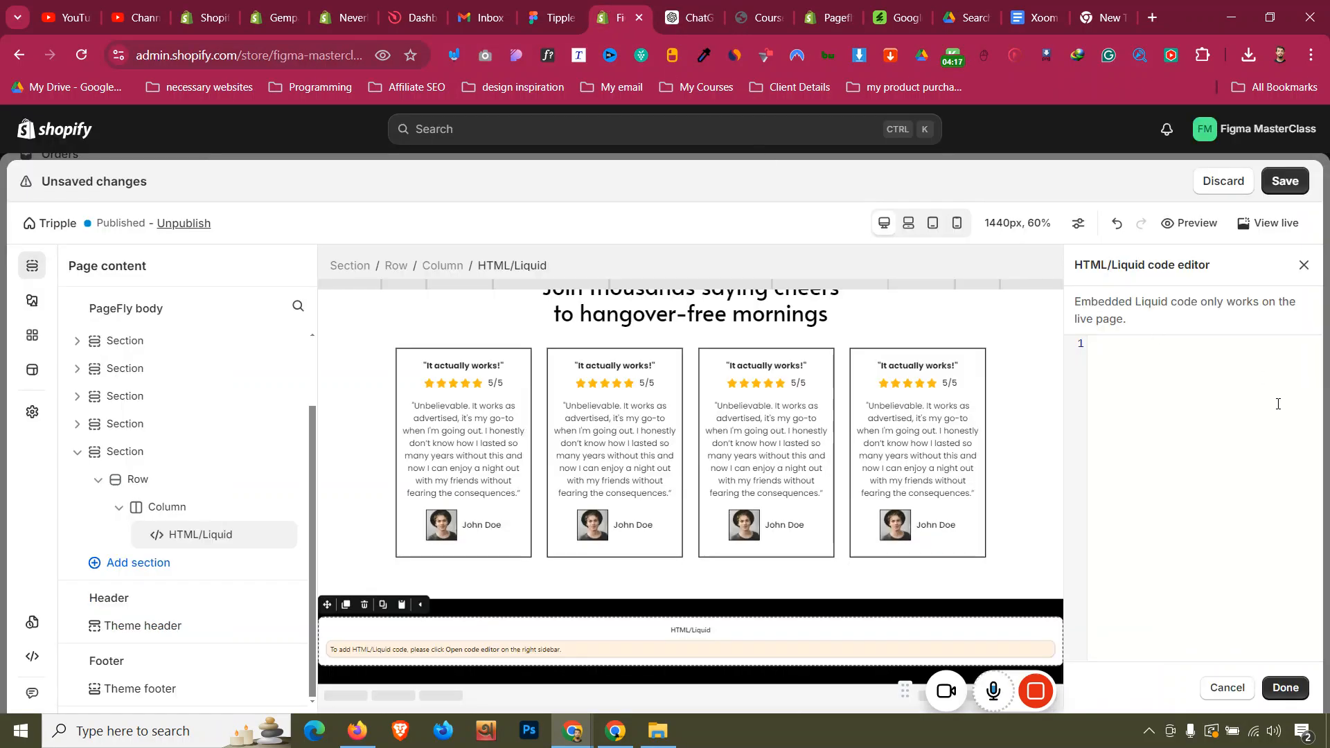
key(ctrl+v)
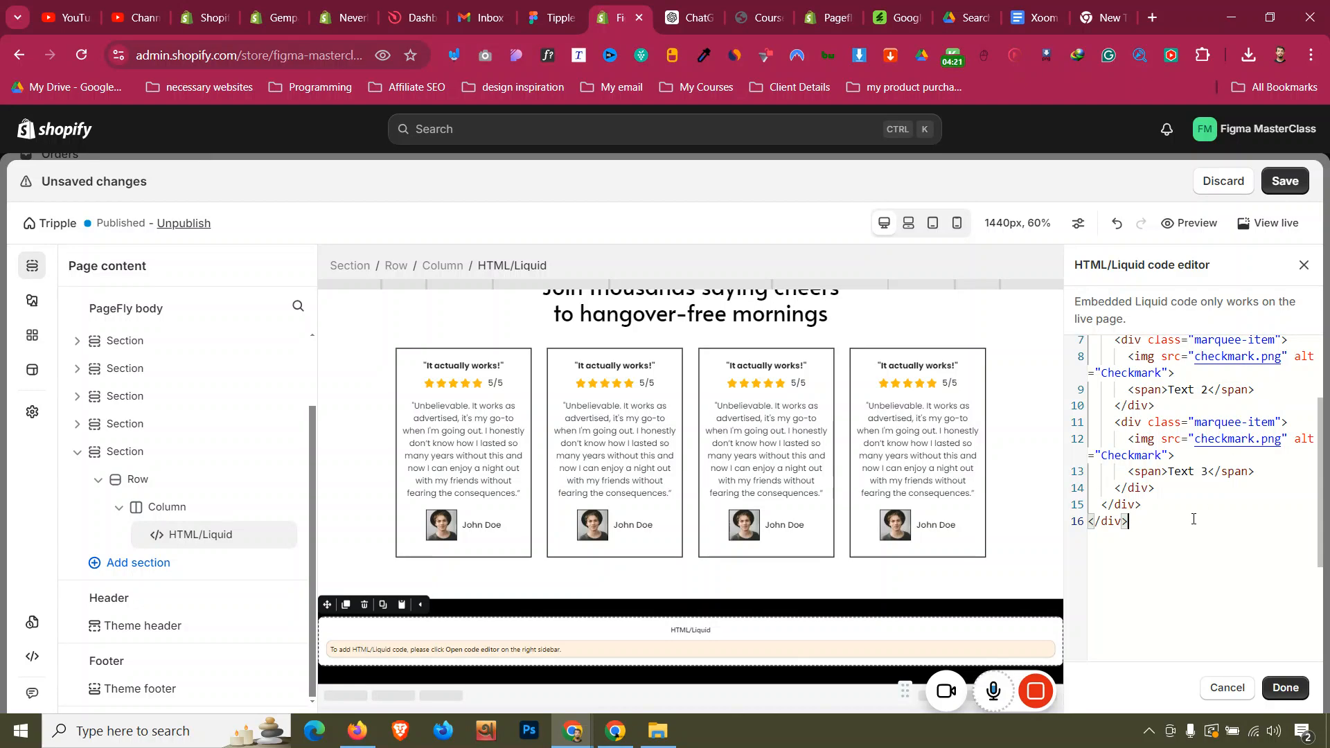
click(673, 12)
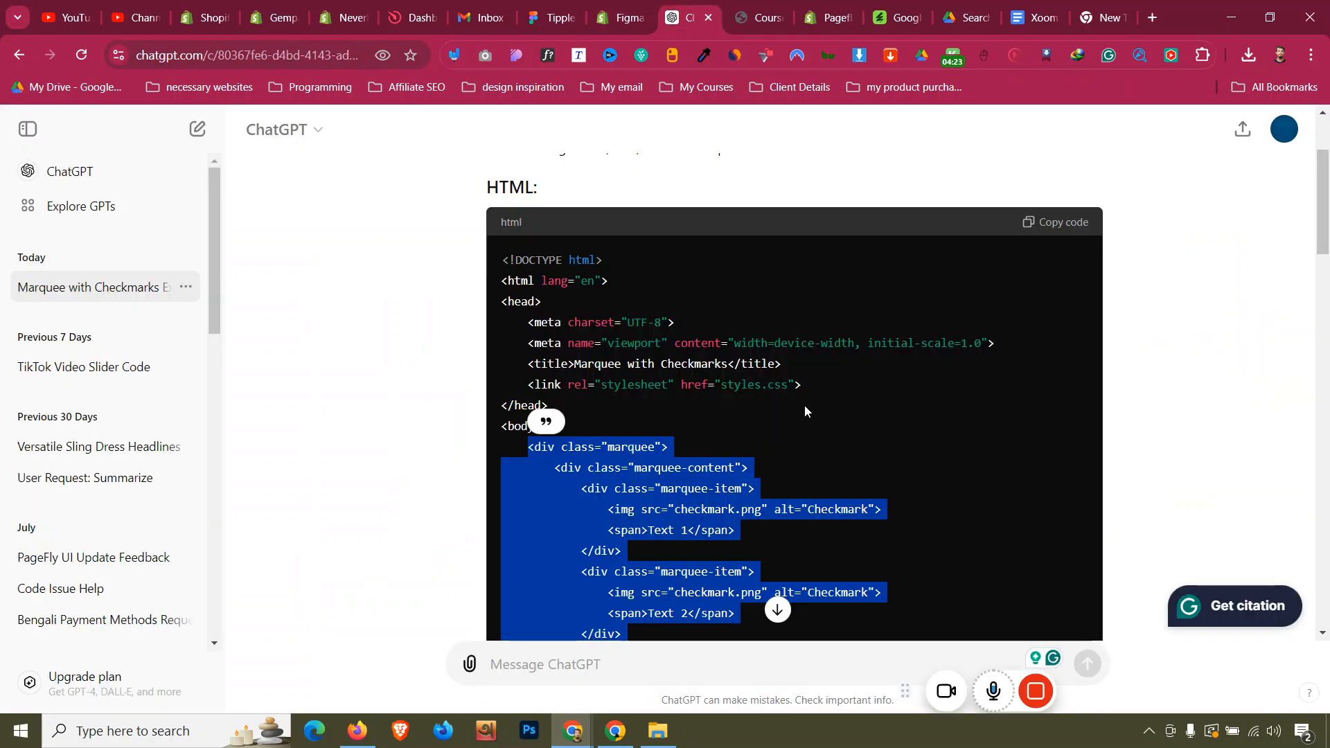
scroll(804, 409, down, 8)
scroll(804, 410, down, 1)
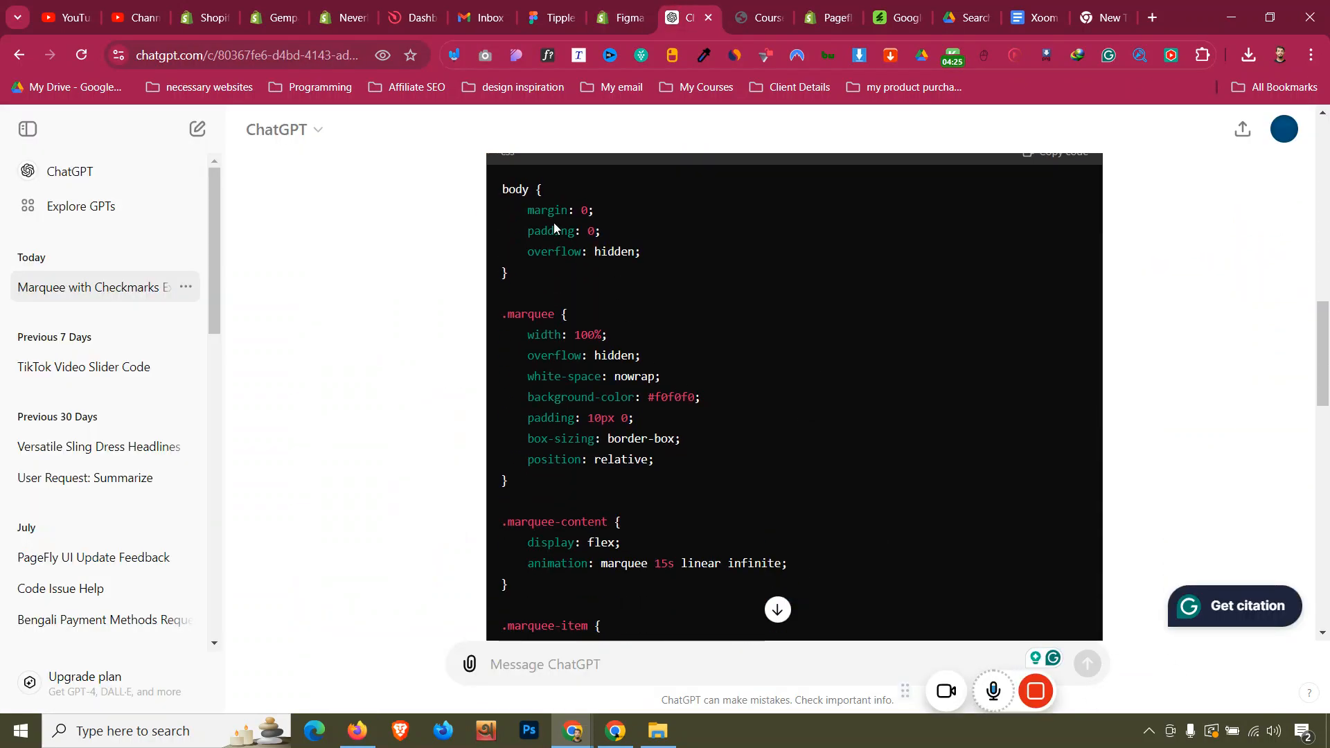
drag(500, 315, 541, 508)
right_click(543, 408)
click(603, 424)
Return to the PageFly editor and paste the copied marquee CSS below the existing rules in the page's custom CSS.
click(620, 17)
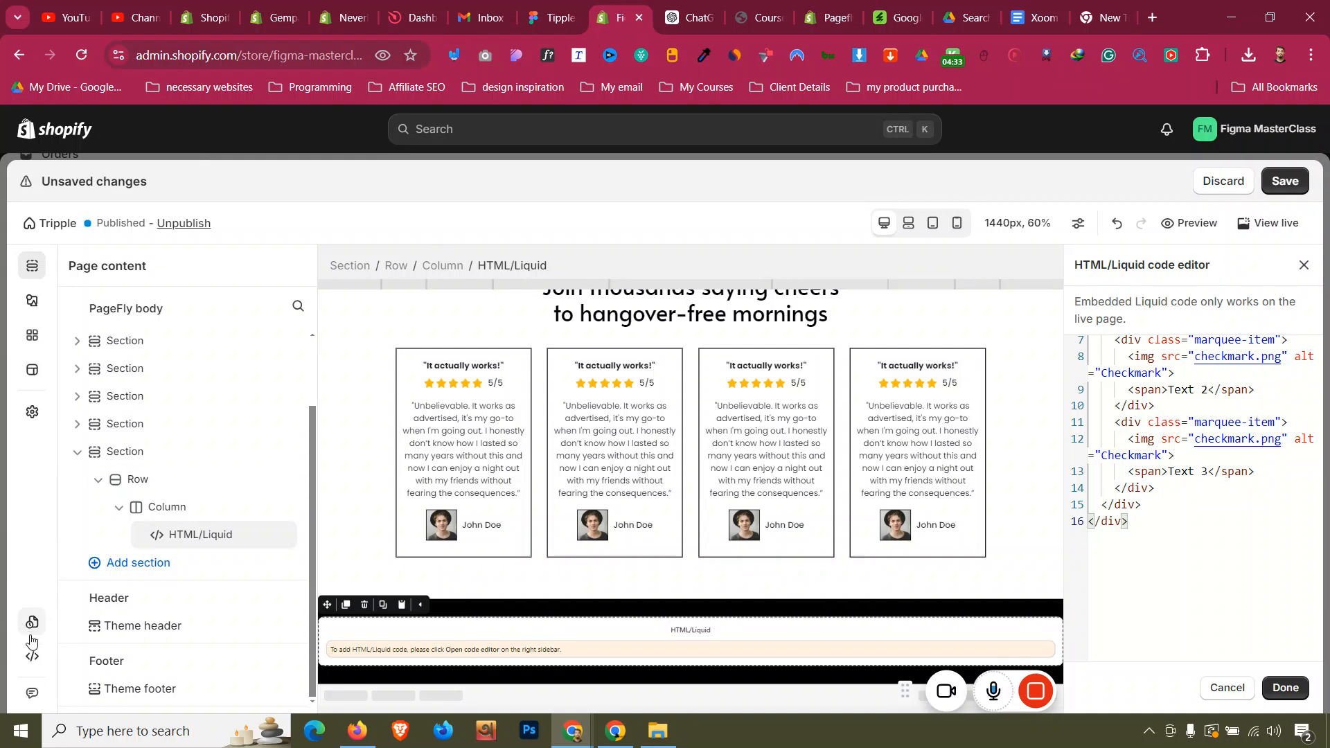
click(34, 658)
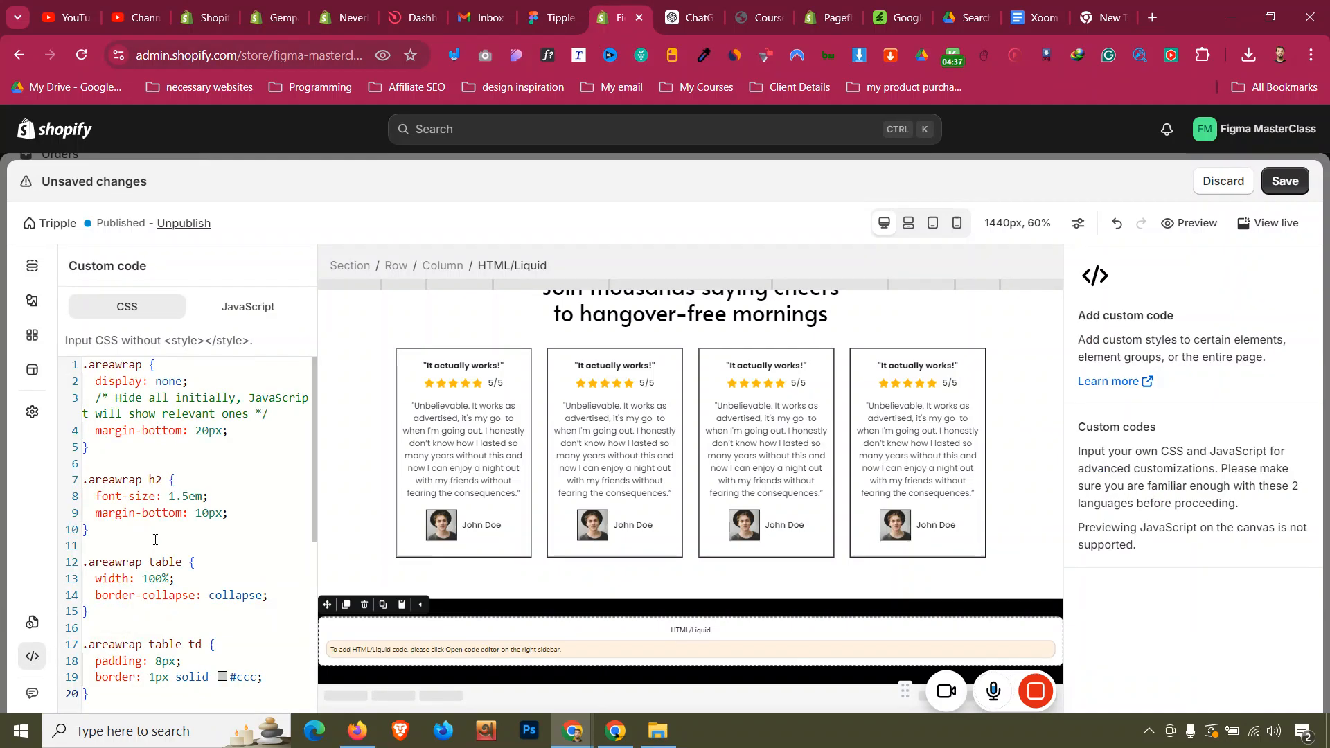
scroll(155, 540, down, 2)
scroll(155, 540, up, 2)
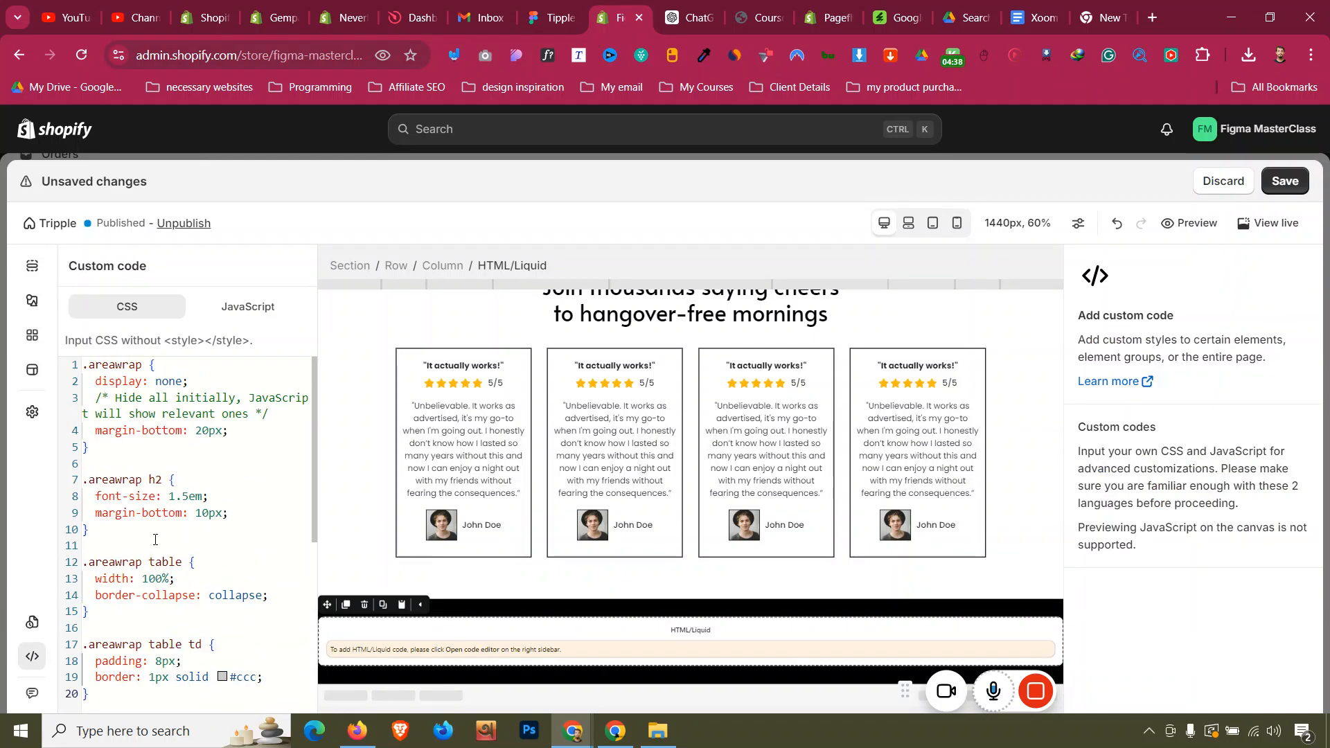
scroll(147, 483, down, 3)
click(147, 486)
key(Return)
key(Return)
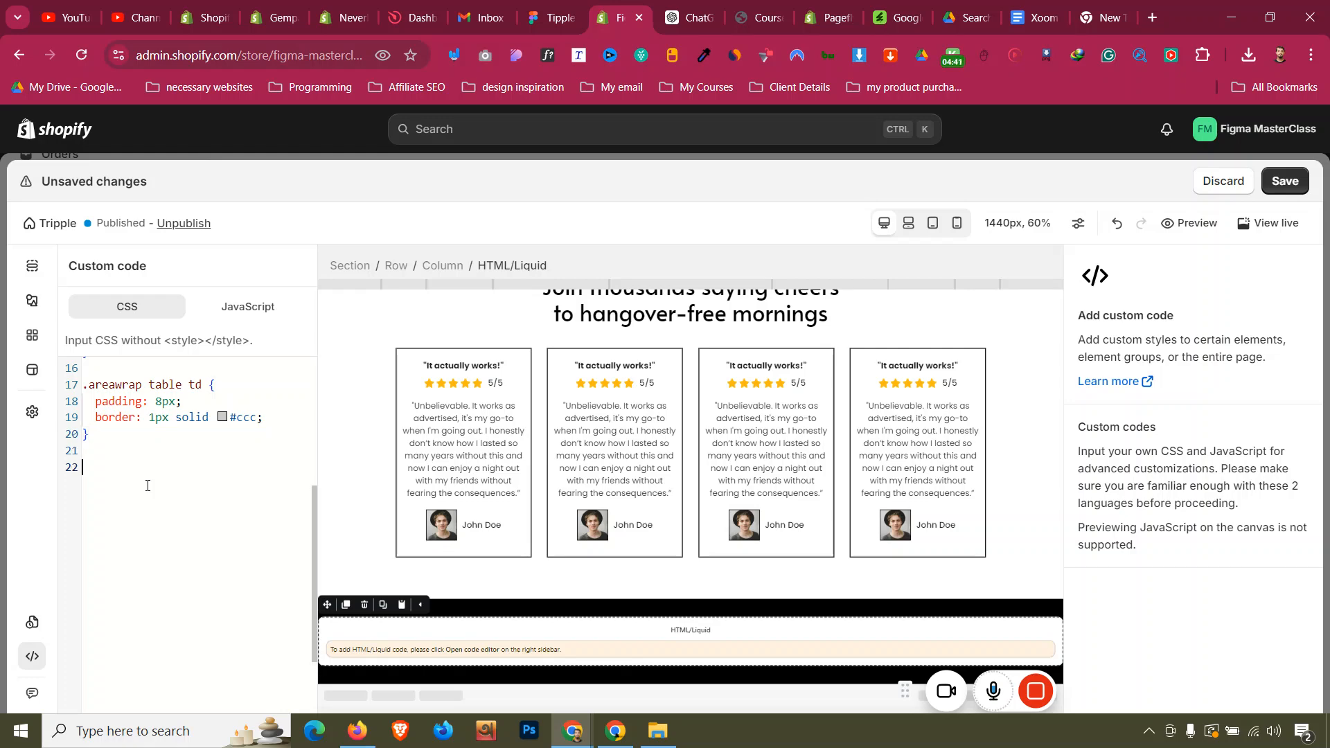
key(ctrl+v)
Delete the old .areawrap rules and the blank lines above the .marquee rule in the custom CSS.
scroll(152, 478, up, 3)
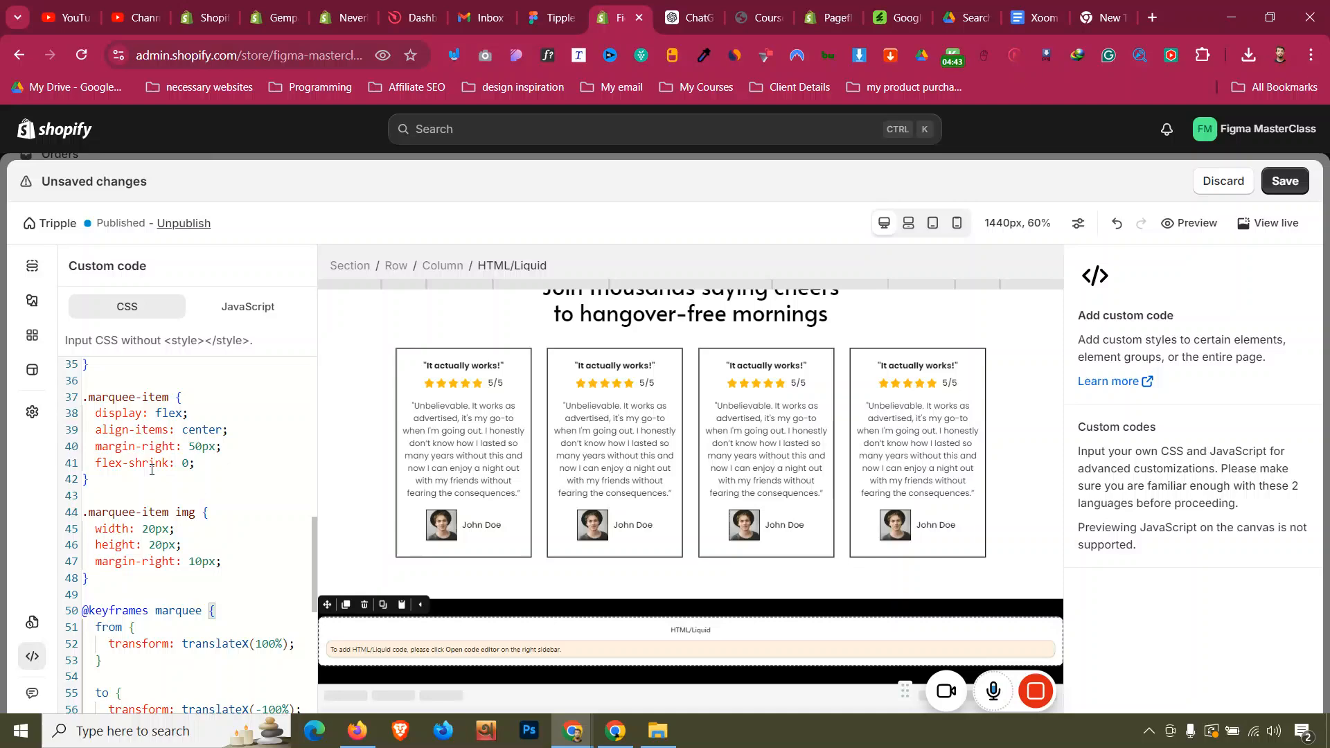
scroll(151, 469, up, 5)
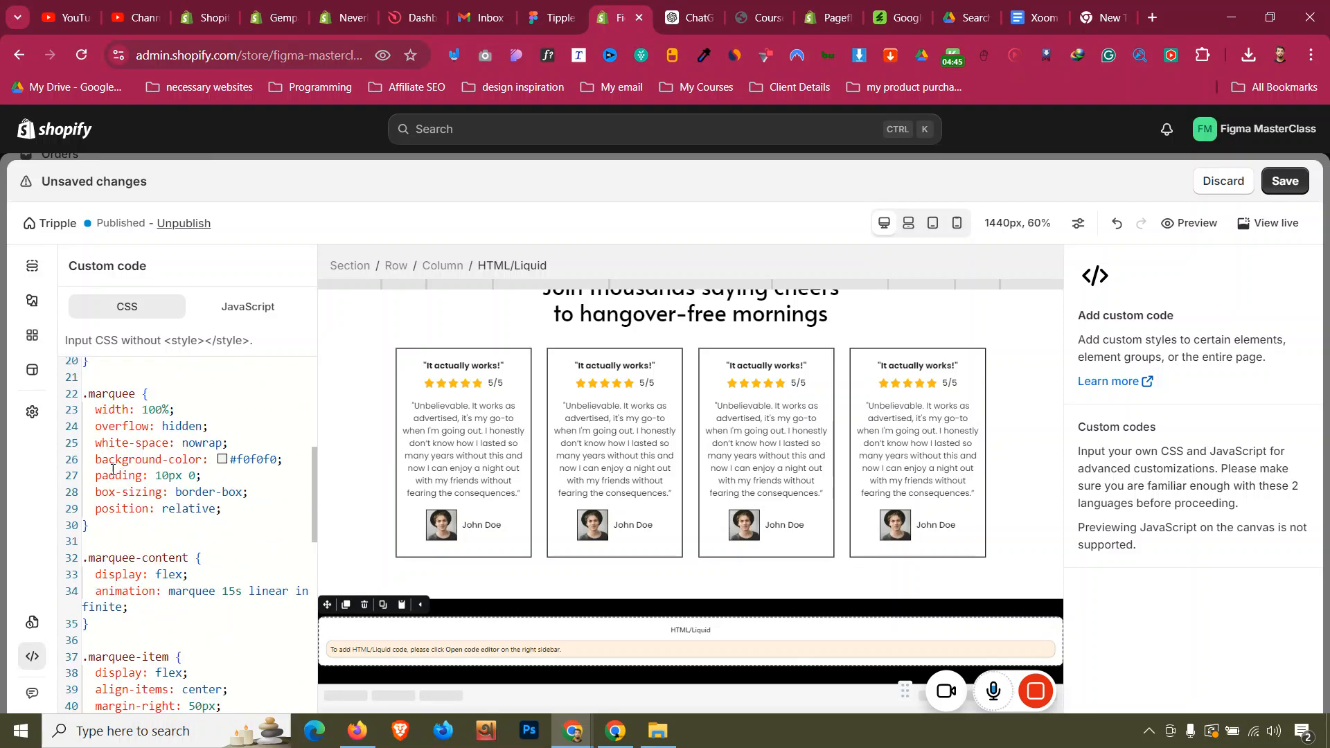
drag(100, 411, 81, 312)
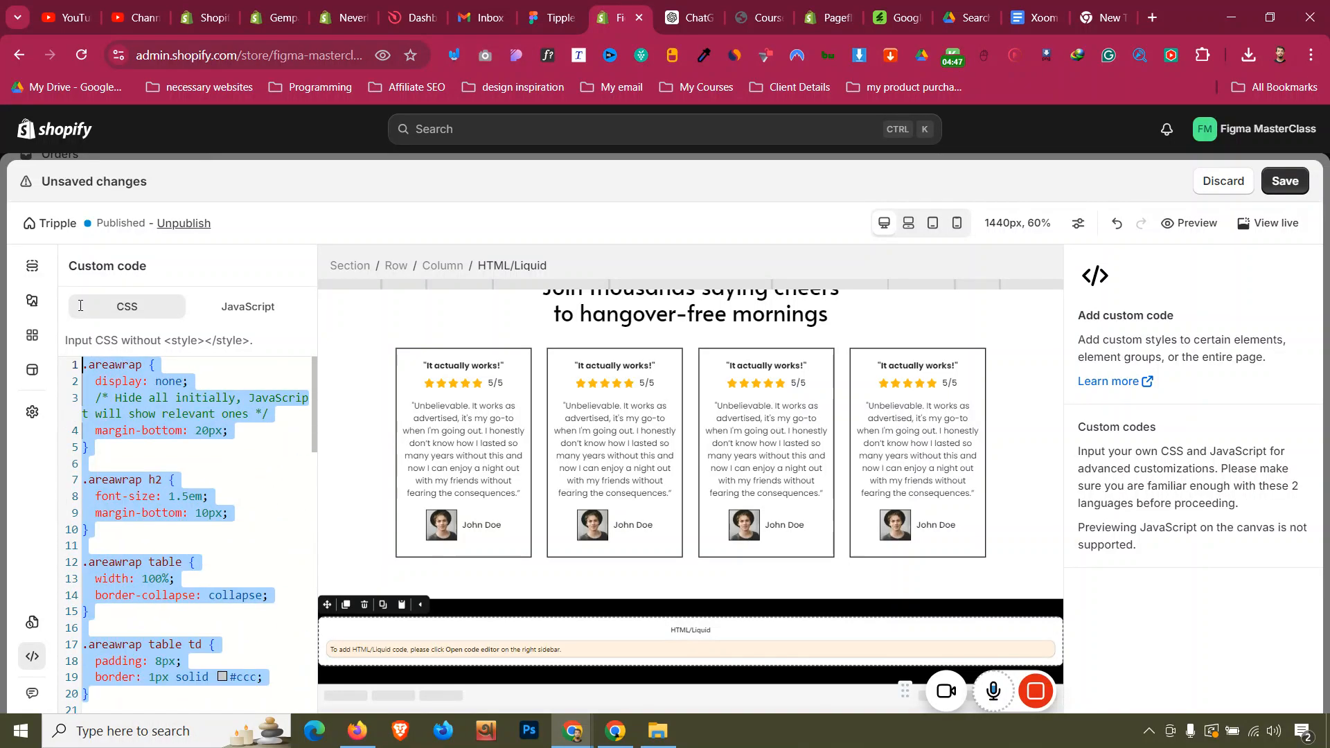
key(BackSpace)
click(84, 401)
key(BackSpace)
key(BackSpace)
Save the Tripple page and publish it.
click(1281, 191)
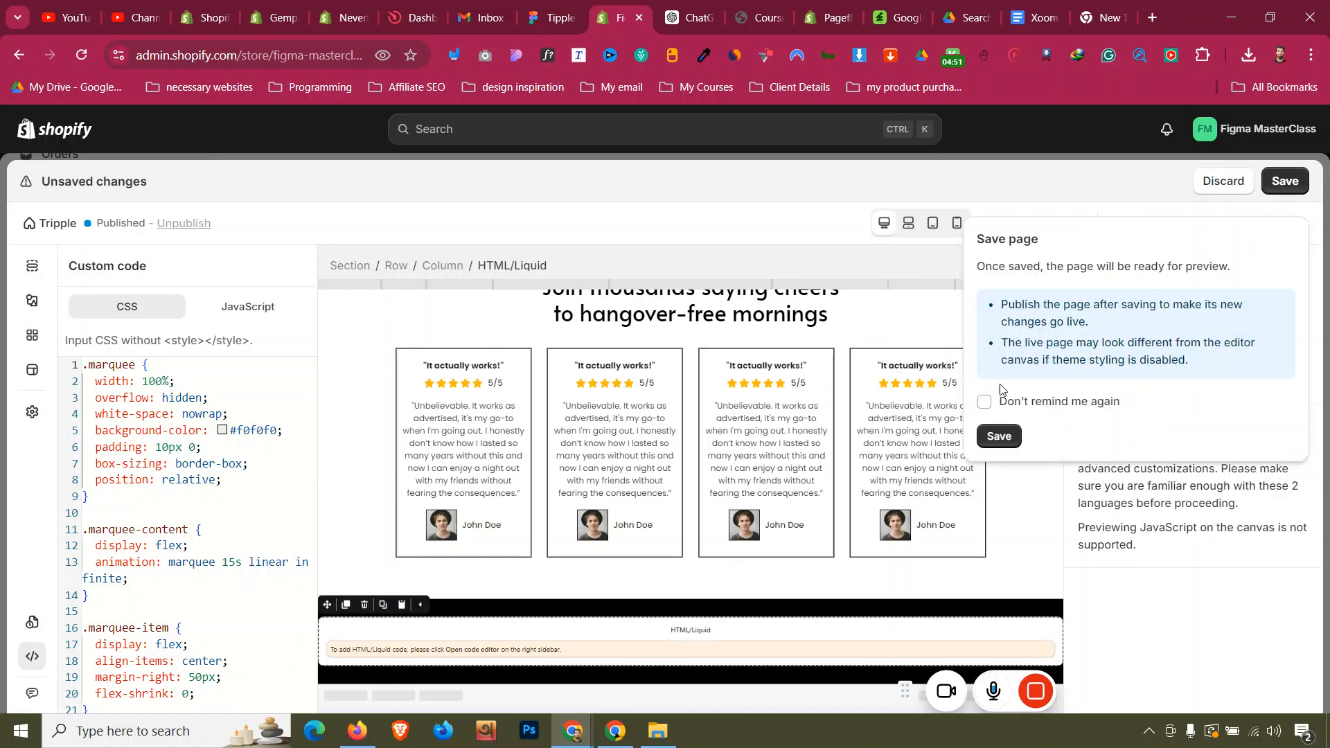
click(999, 435)
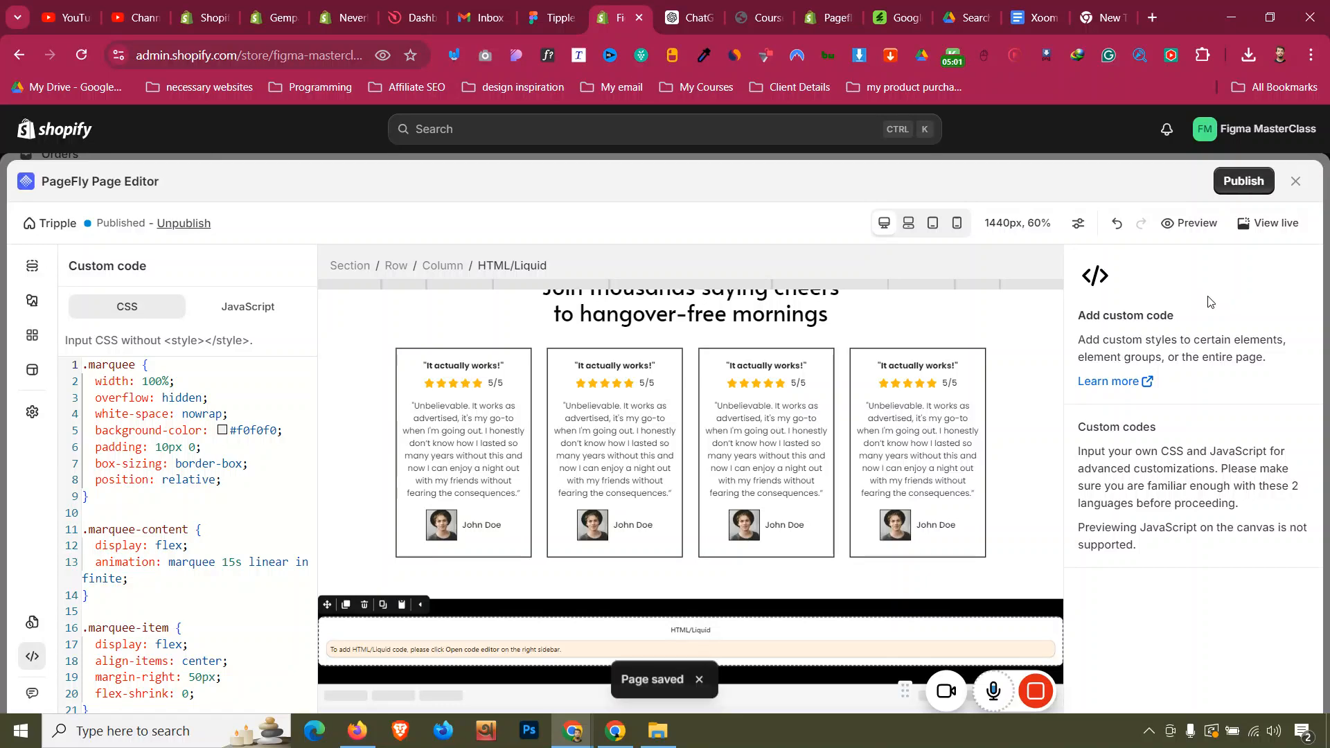
click(1245, 181)
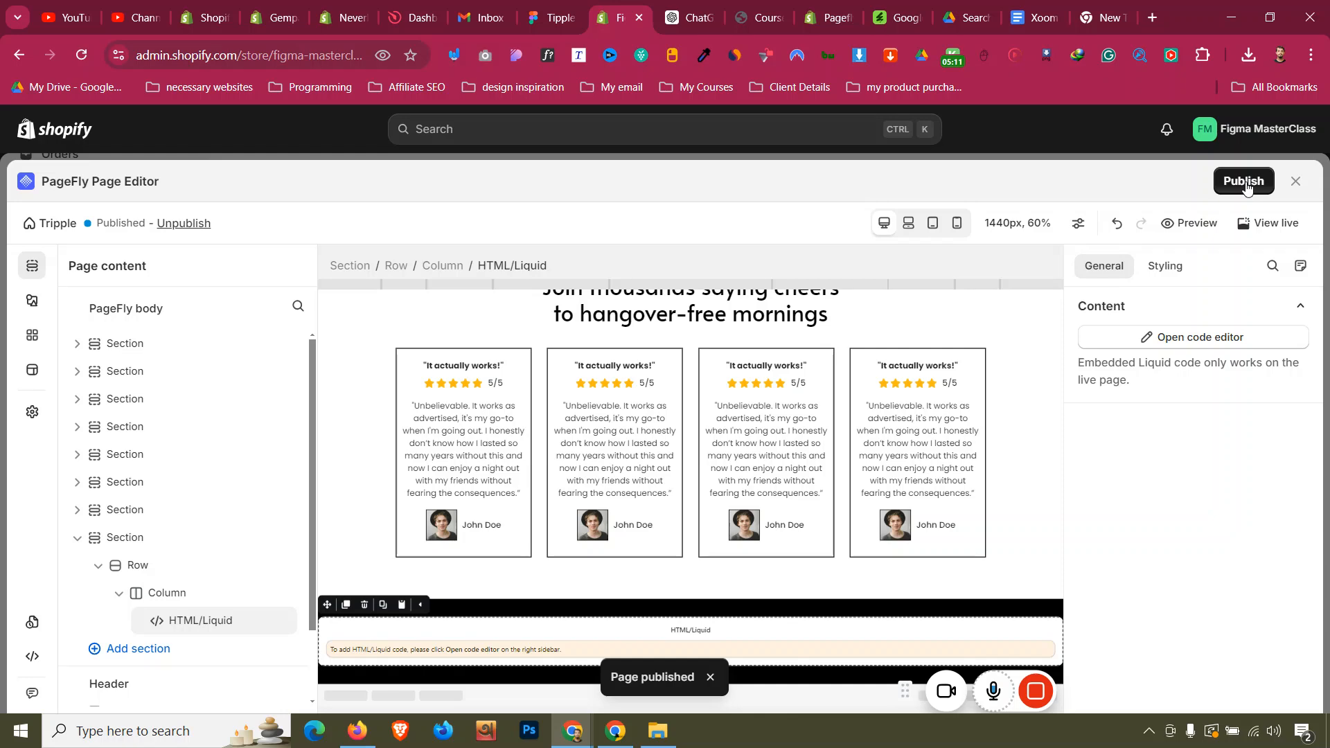
View the live page and enter the store password to open the storefront.
click(1268, 223)
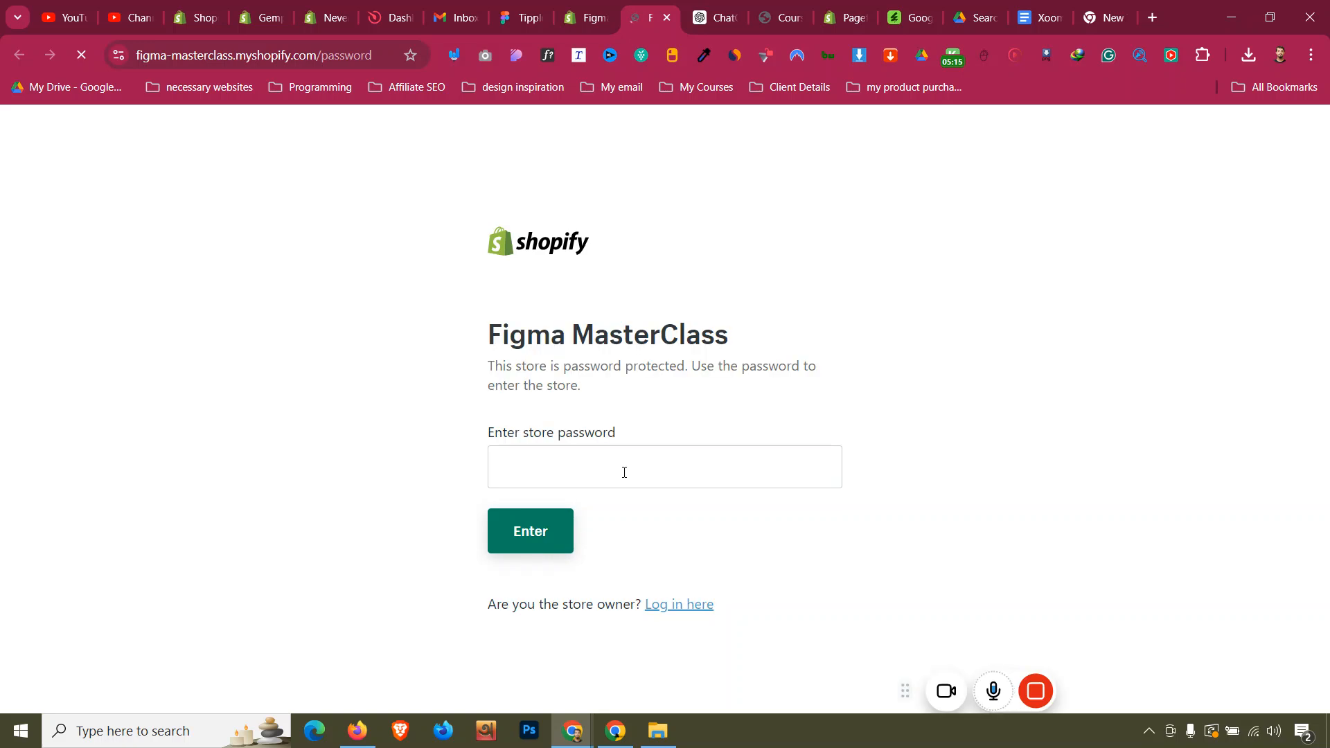
click(624, 470)
text(••)
key(Return)
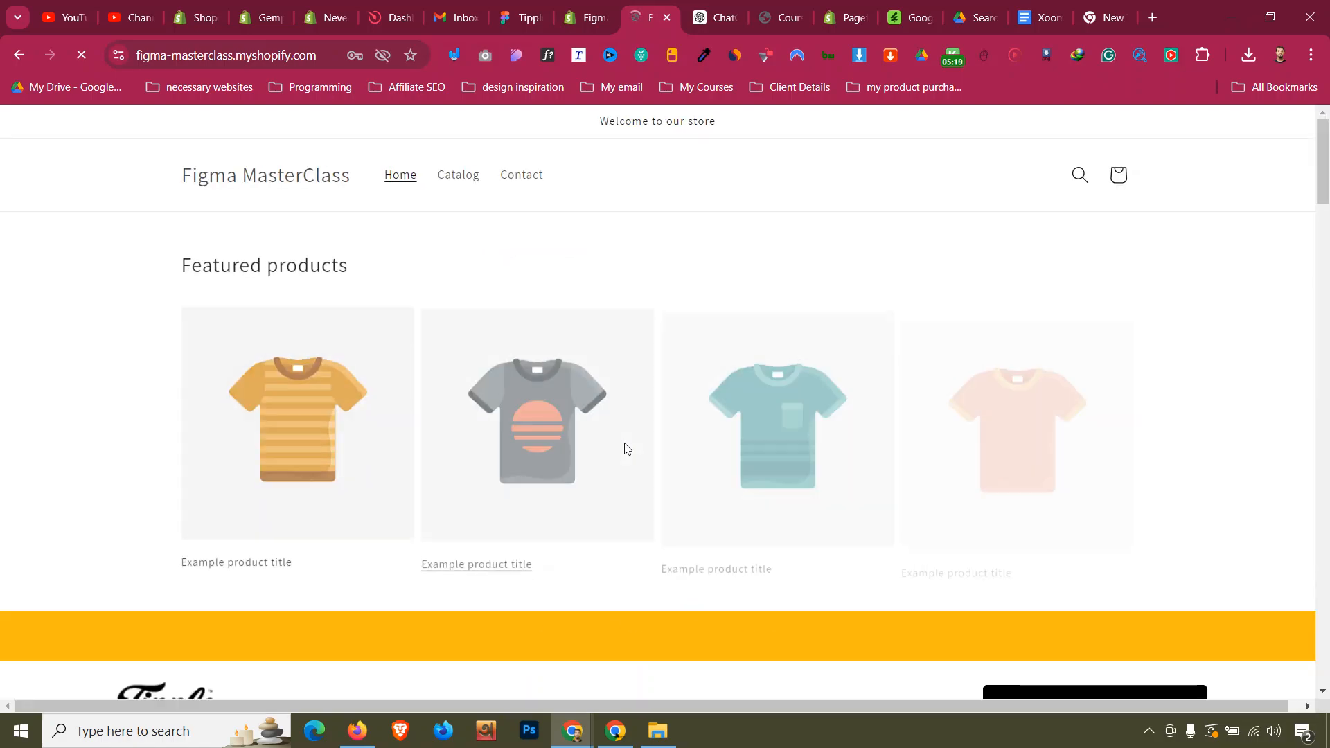
Examine the live page down to the black marquee section below the testimonials.
scroll(627, 437, down, 12)
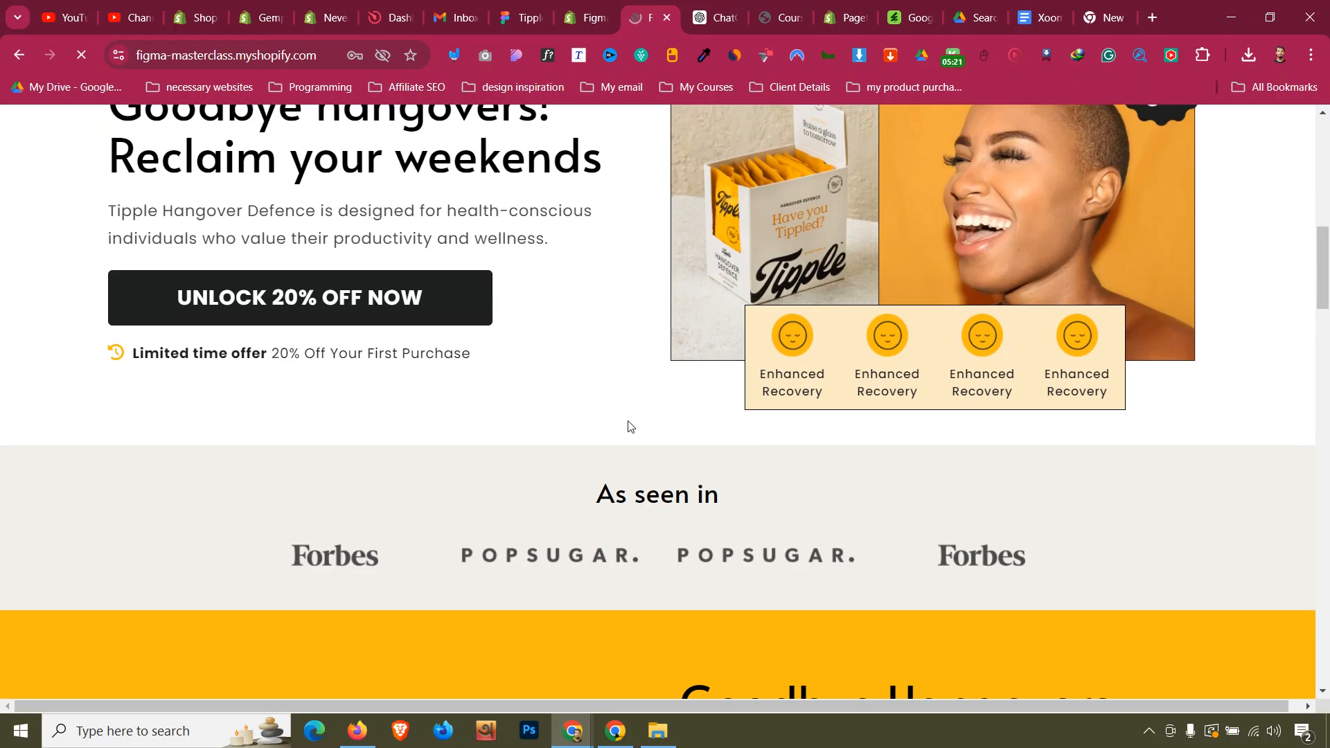
scroll(654, 409, up, 9)
scroll(606, 313, down, 20)
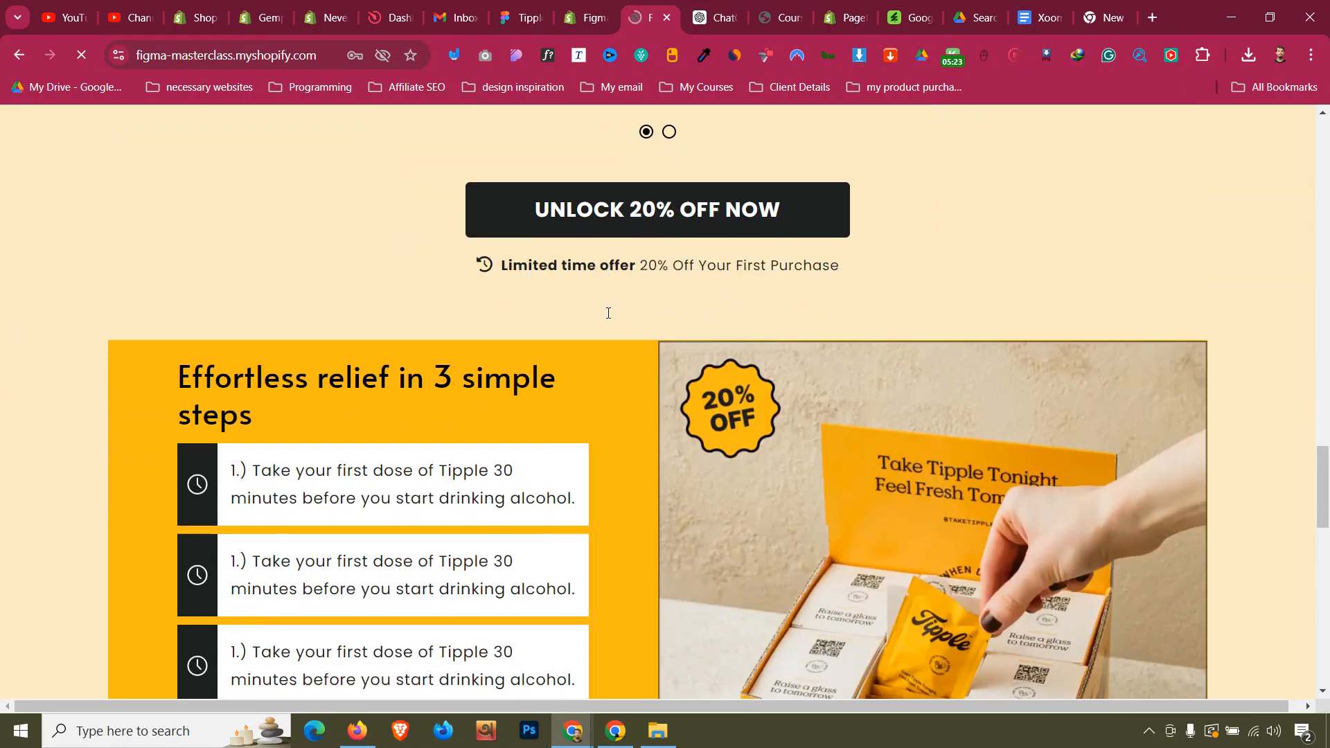
scroll(609, 313, down, 15)
right_click(1078, 412)
key(Escape)
right_click(421, 410)
key(Escape)
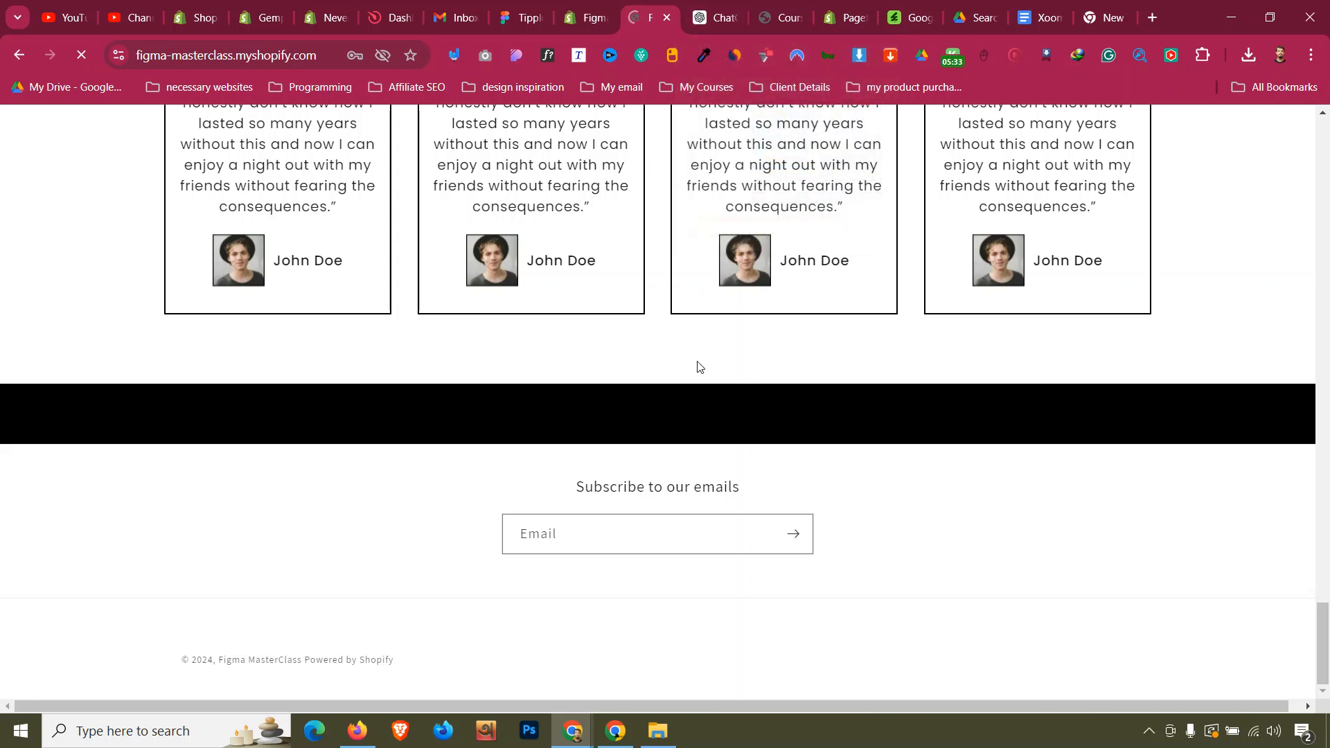
Switch to ChatGPT, ask it to "make text color white with css", and review the updated CSS.
key(ctrl+Tab)
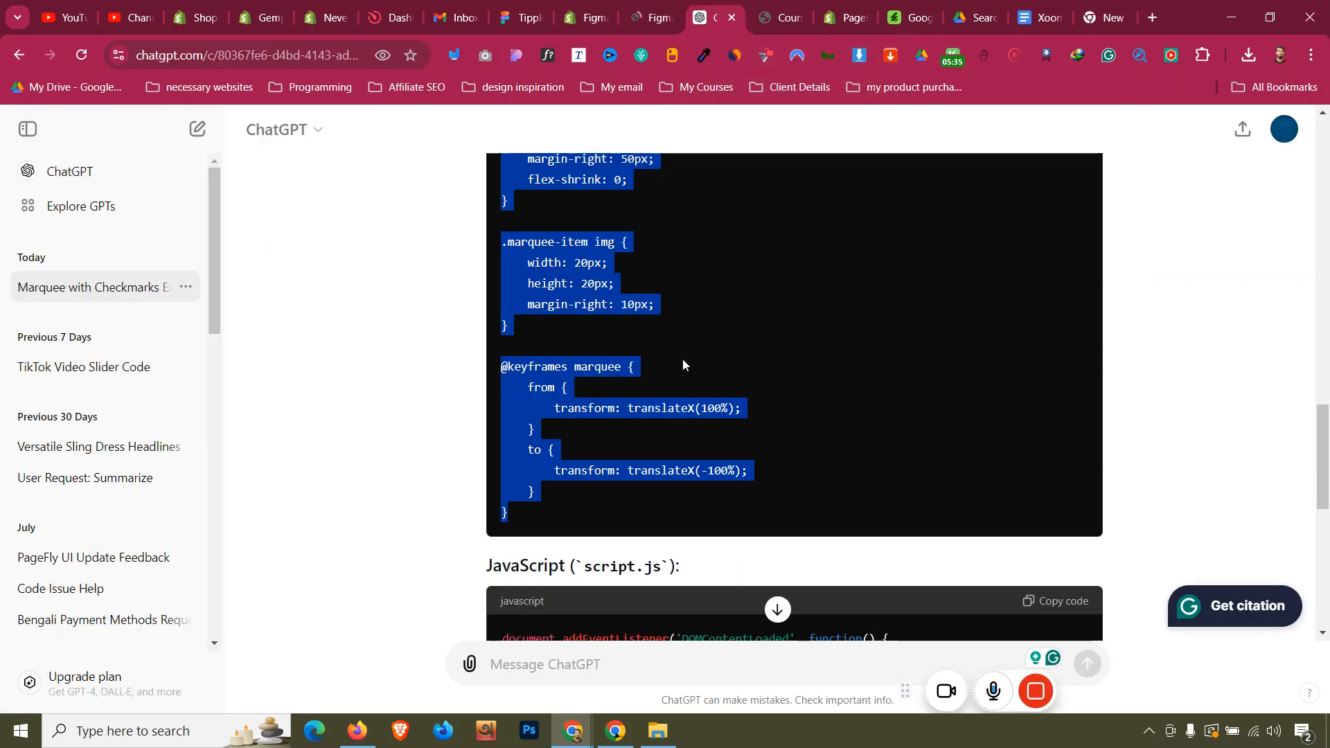
scroll(606, 405, down, 10)
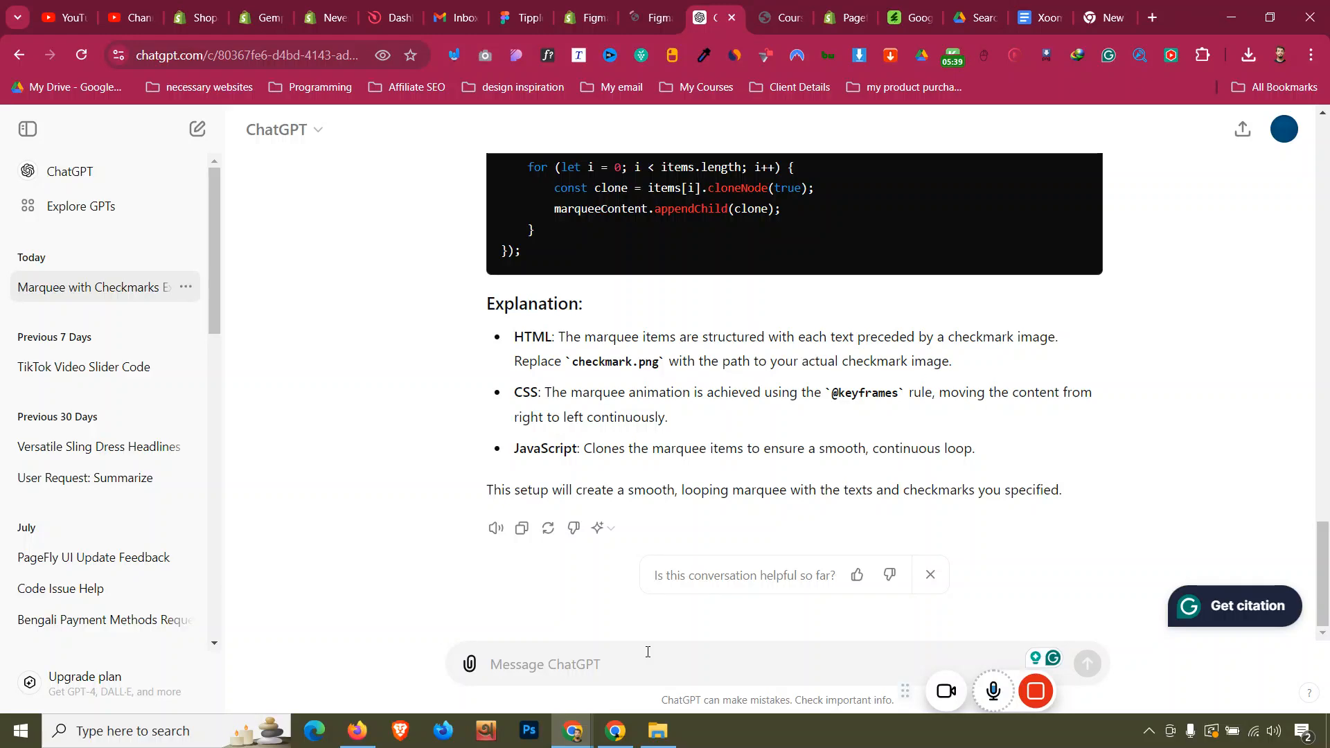
text(make text color white )
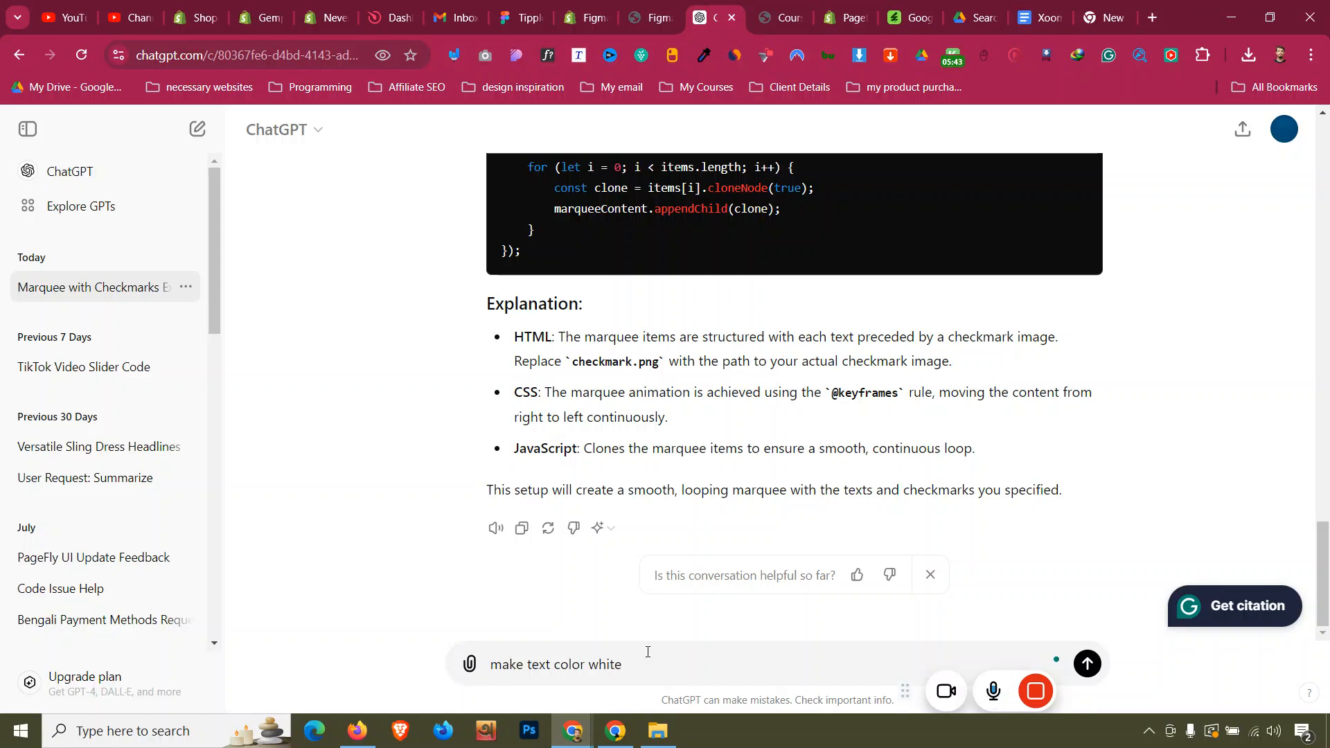
text(with css)
key(Return)
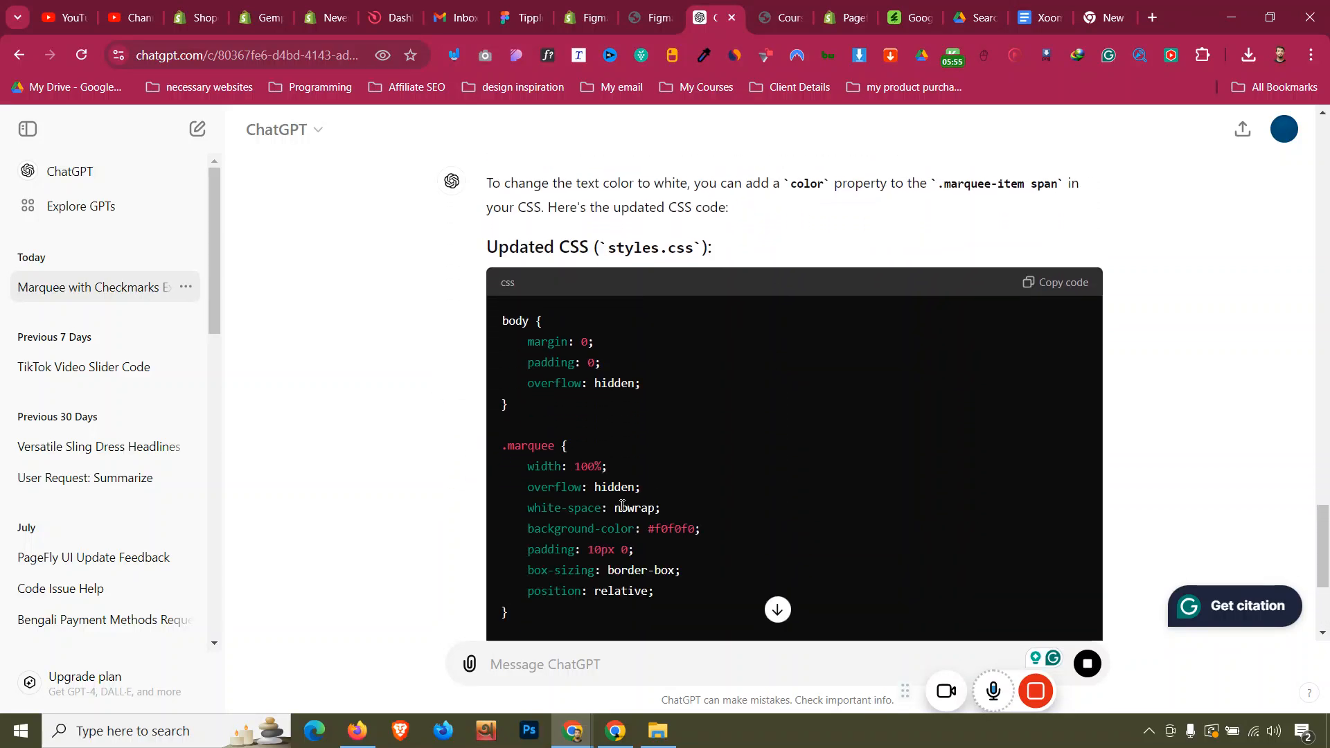
scroll(622, 500, down, 3)
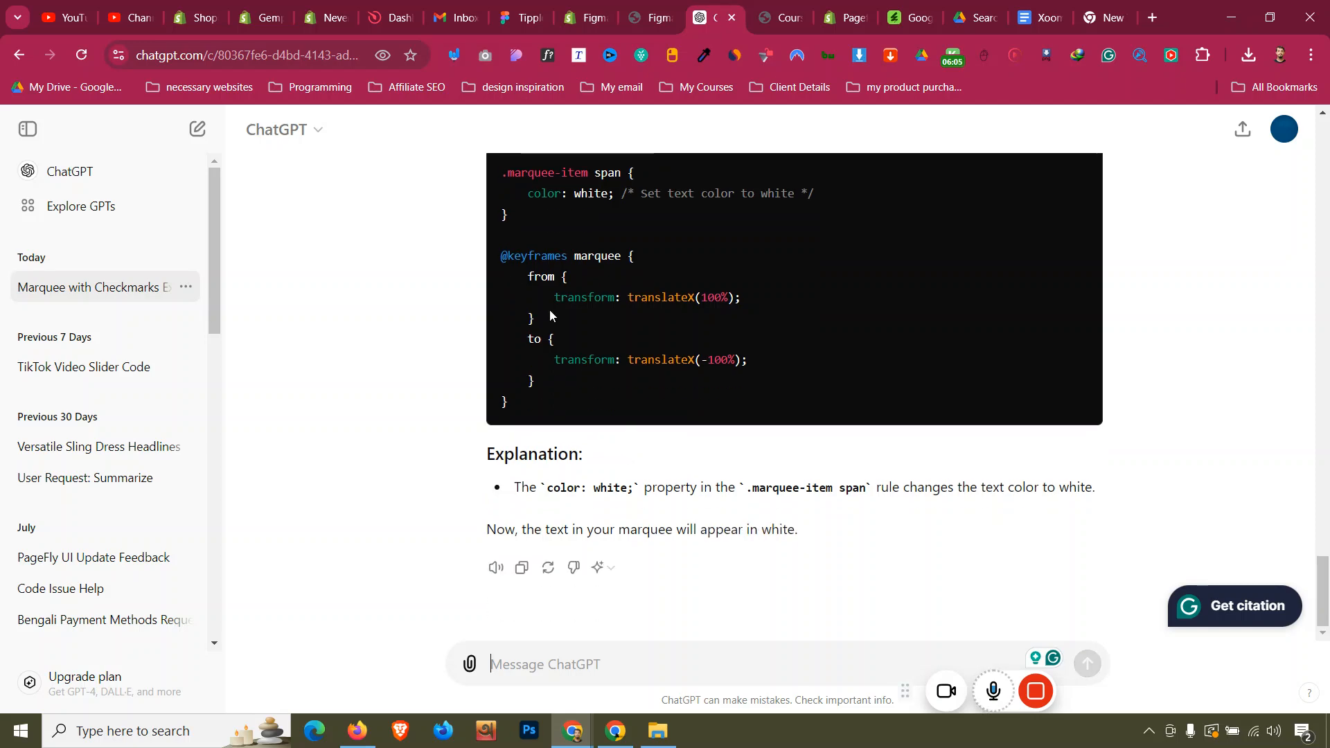
Copy the .marquee-item span rule that sets the text color to white from ChatGPT's updated CSS.
scroll(555, 312, up, 1)
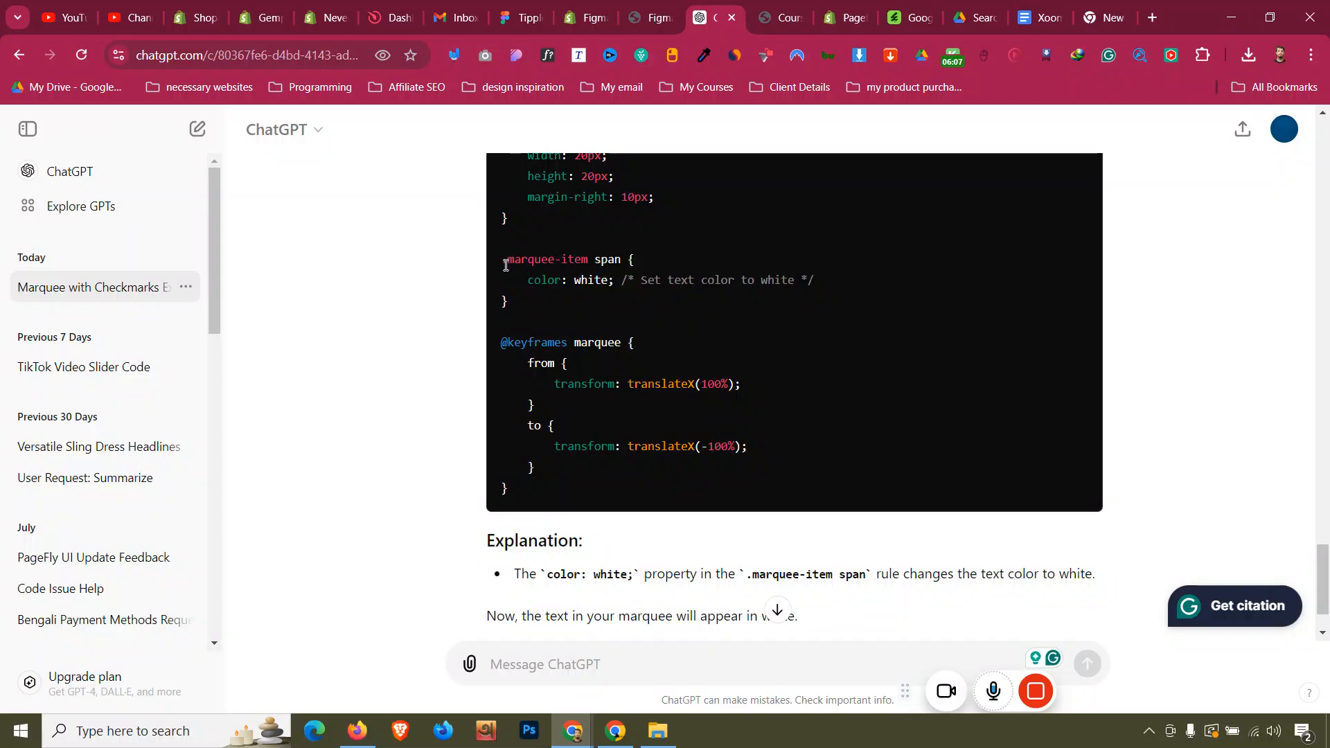
drag(501, 259, 510, 302)
right_click(539, 261)
click(562, 278)
click(586, 17)
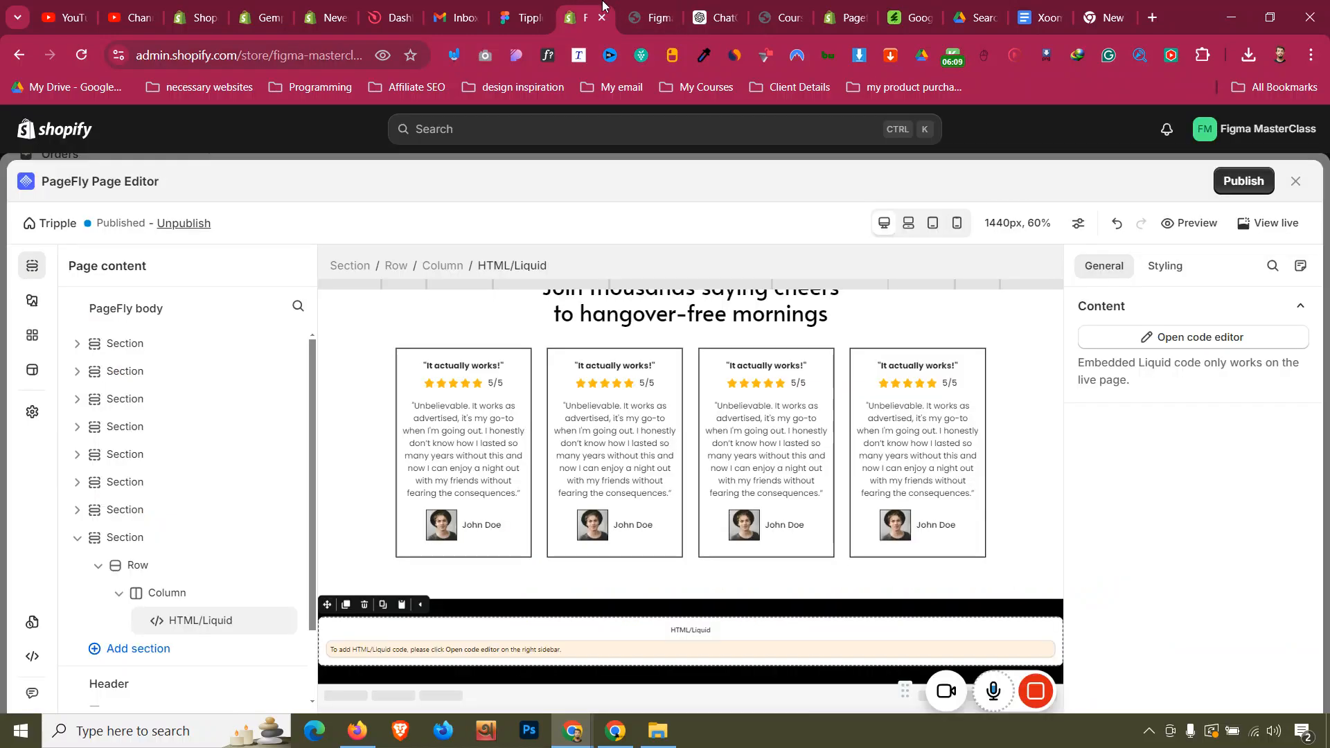
click(31, 655)
scroll(210, 524, down, 5)
scroll(211, 525, up, 3)
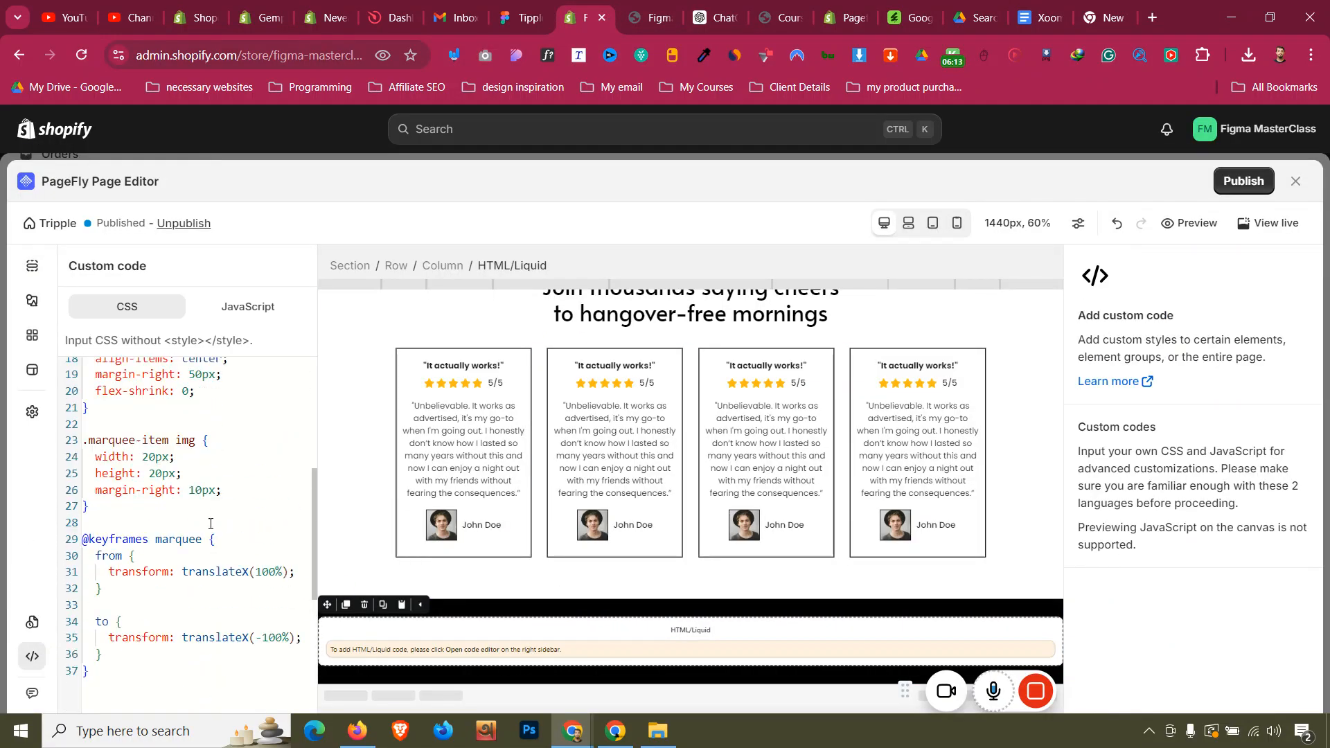
click(102, 511)
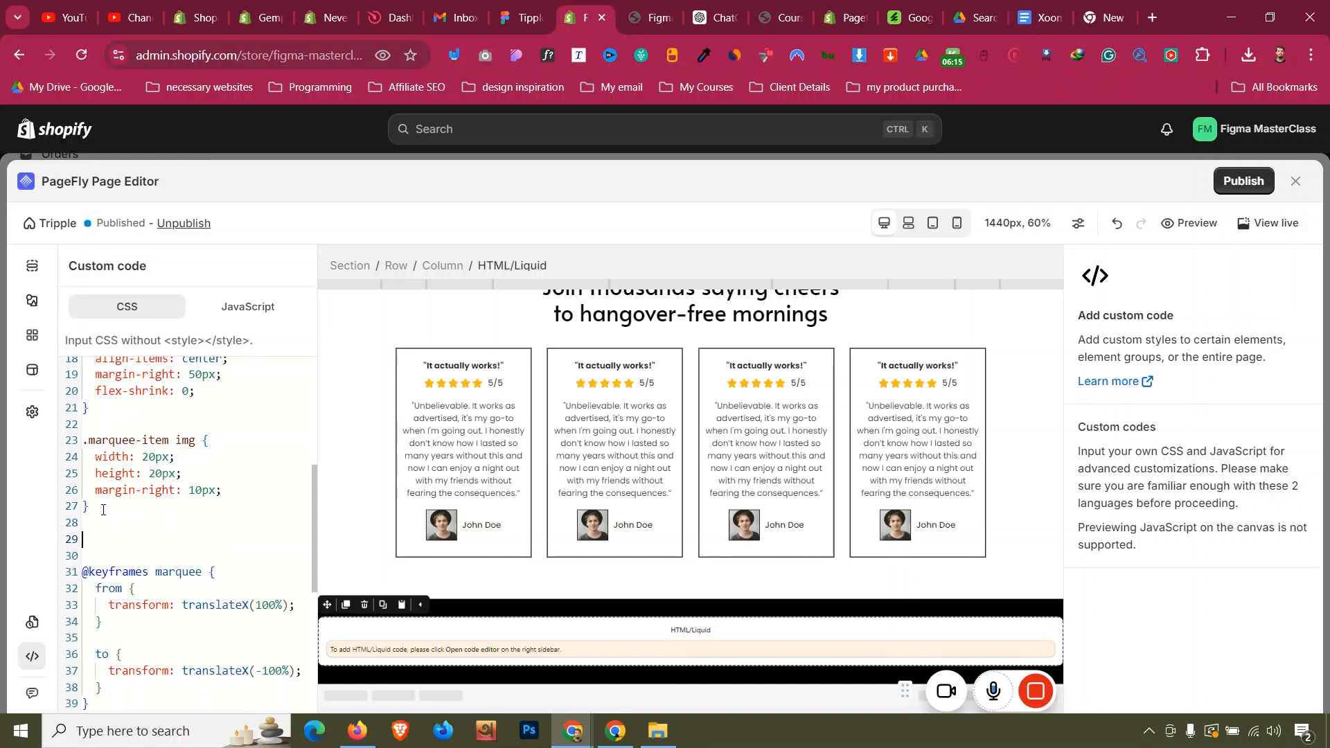
key(ctrl+v)
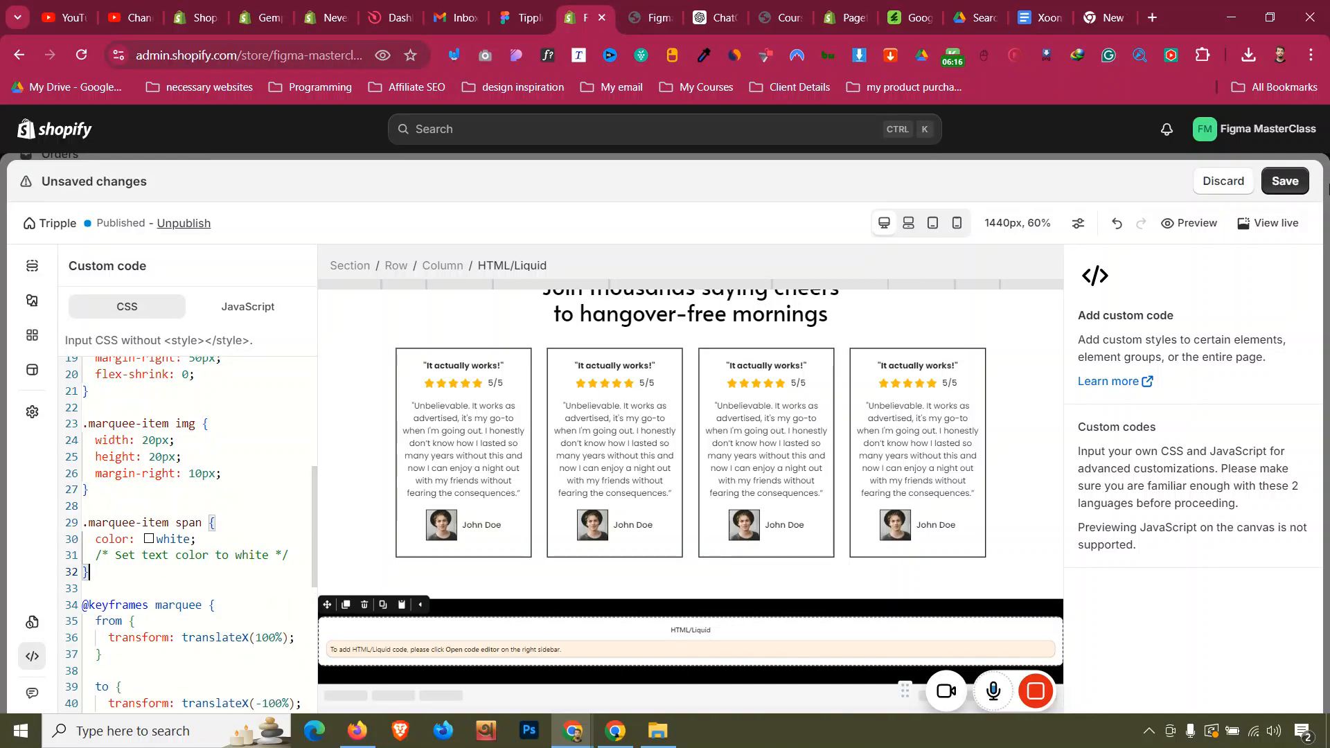
Save the Tripple page with the save reminder turned off, and publish it.
click(1295, 181)
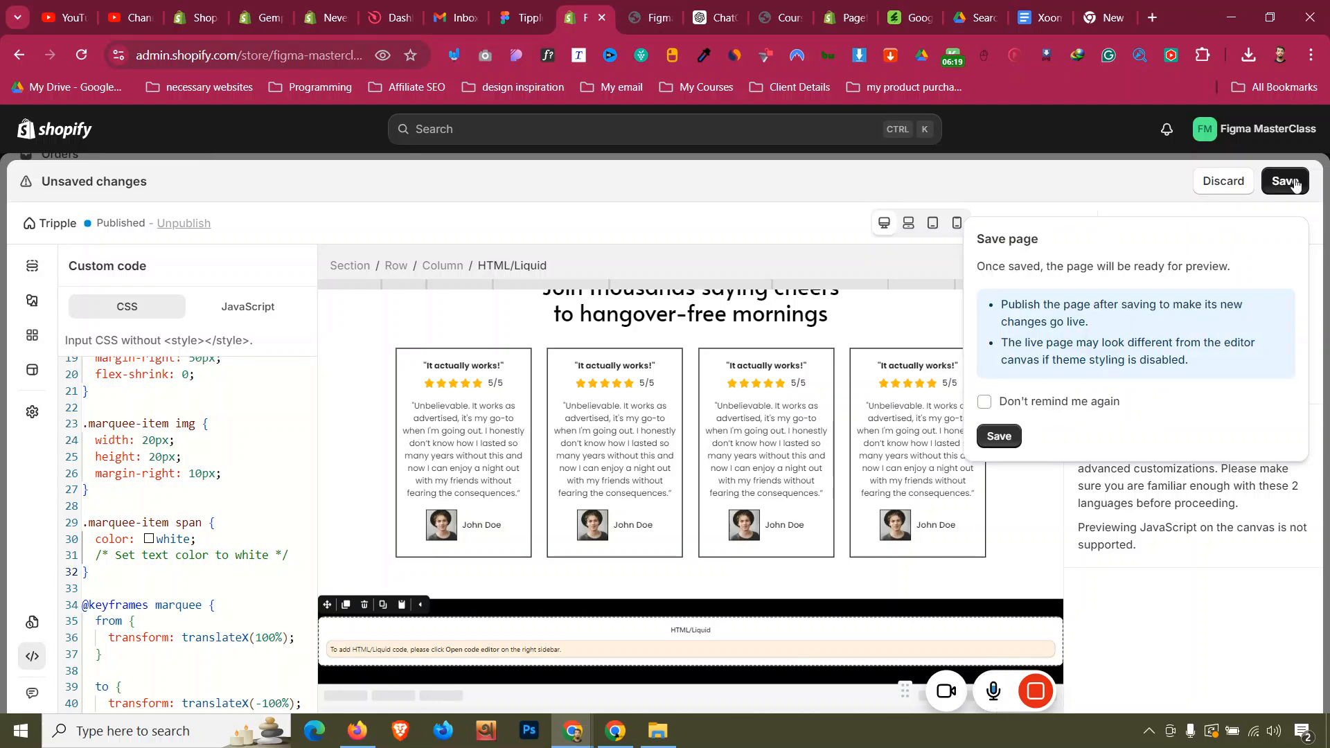
click(984, 401)
click(998, 436)
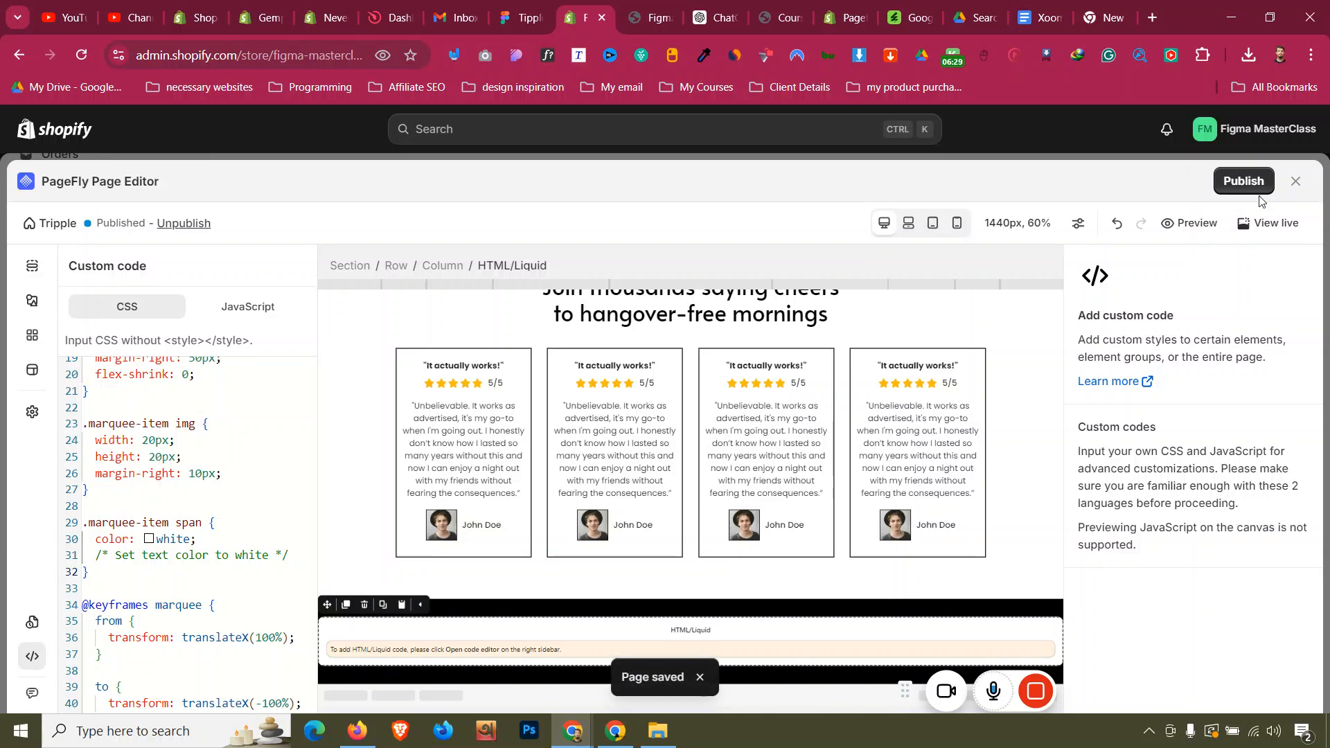
click(1261, 185)
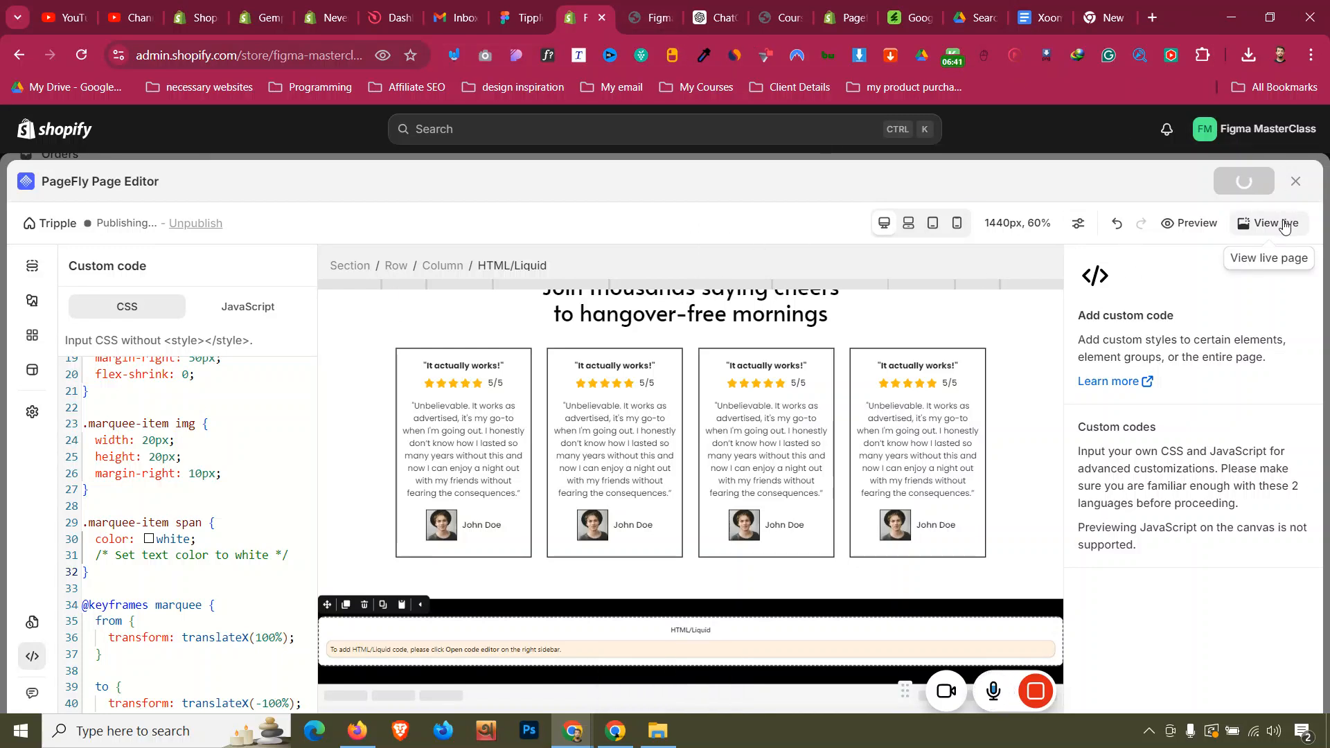
Open the live page and inspect the black section below the testimonials in the developer tools, checking its background-color property.
click(1274, 223)
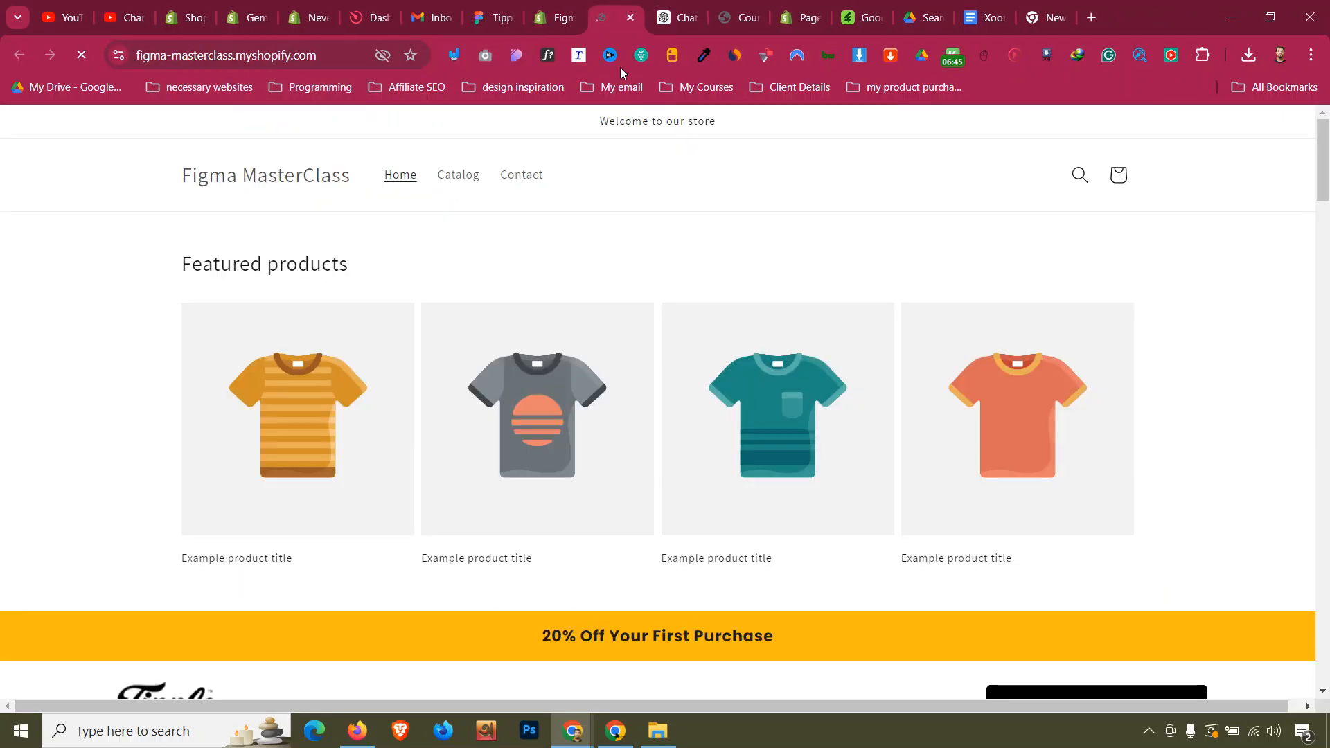
scroll(615, 411, down, 20)
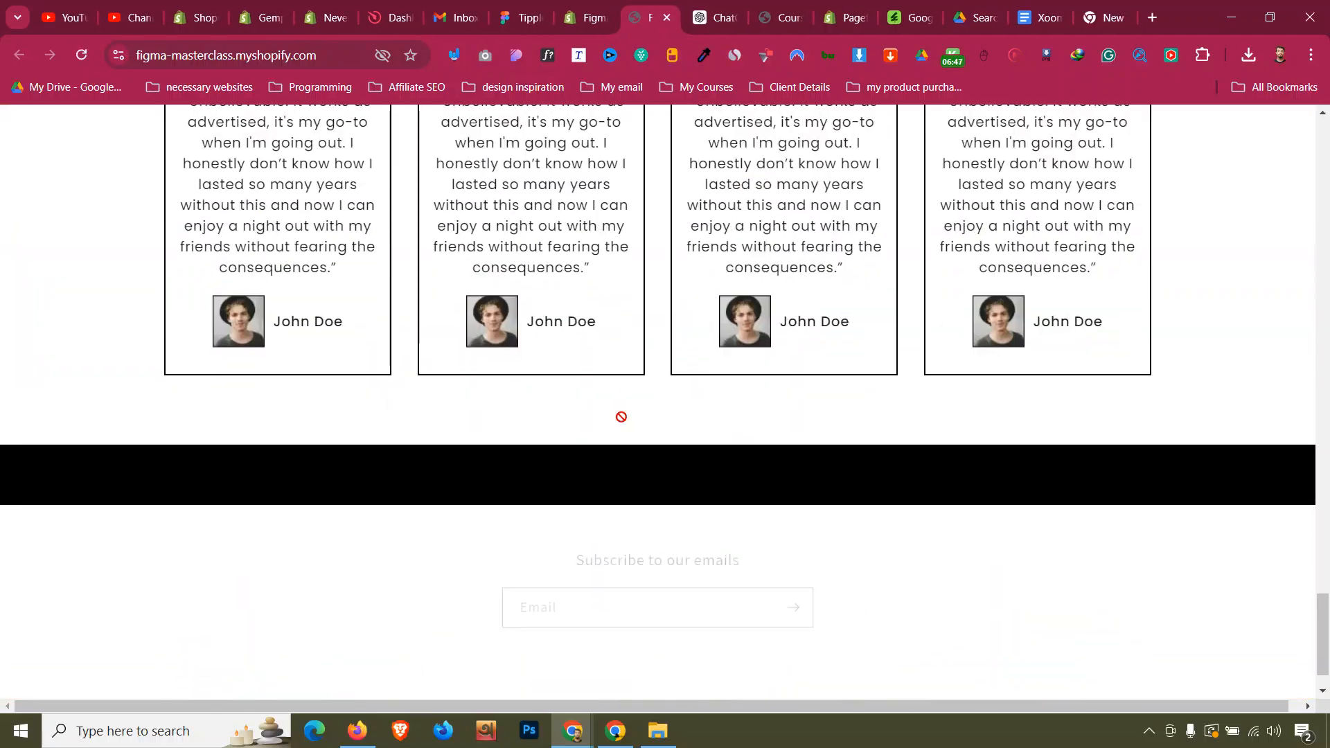
right_click(446, 439)
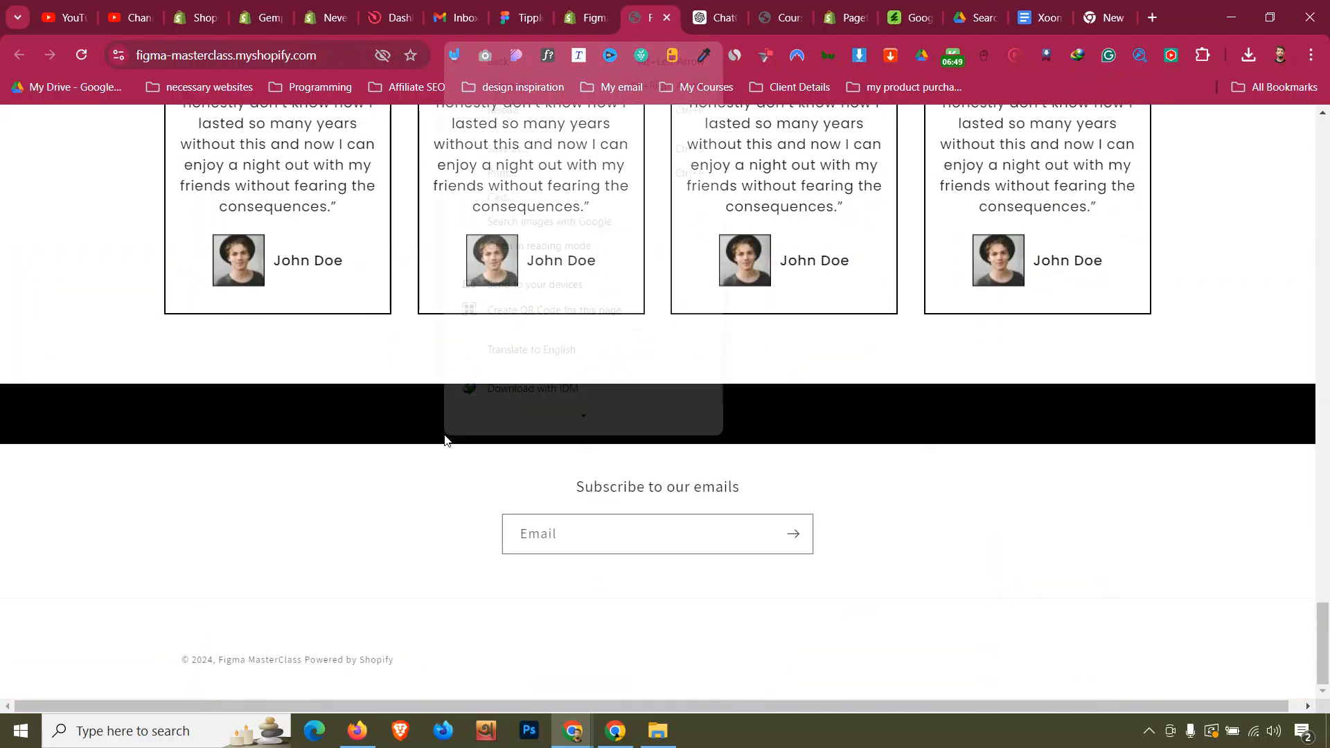
click(475, 424)
key(ctrl+shift+i)
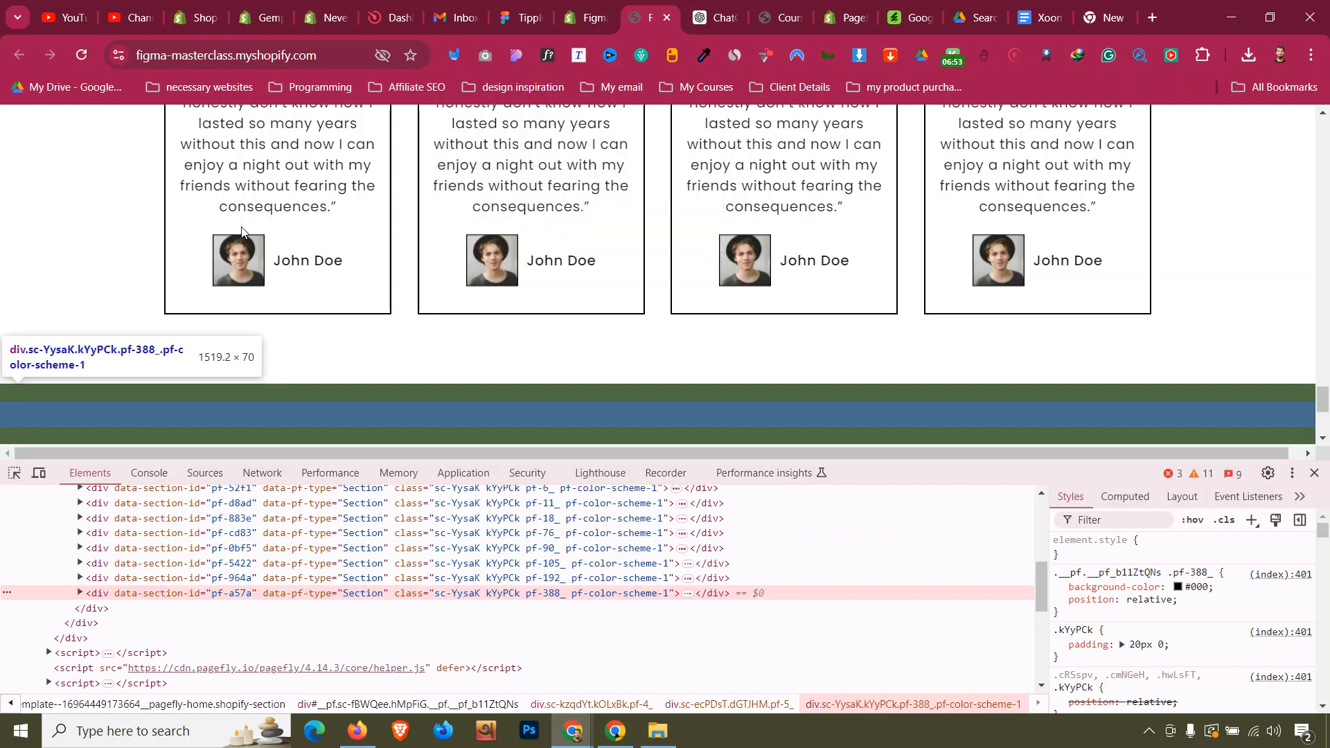
click(1059, 587)
click(1059, 587)
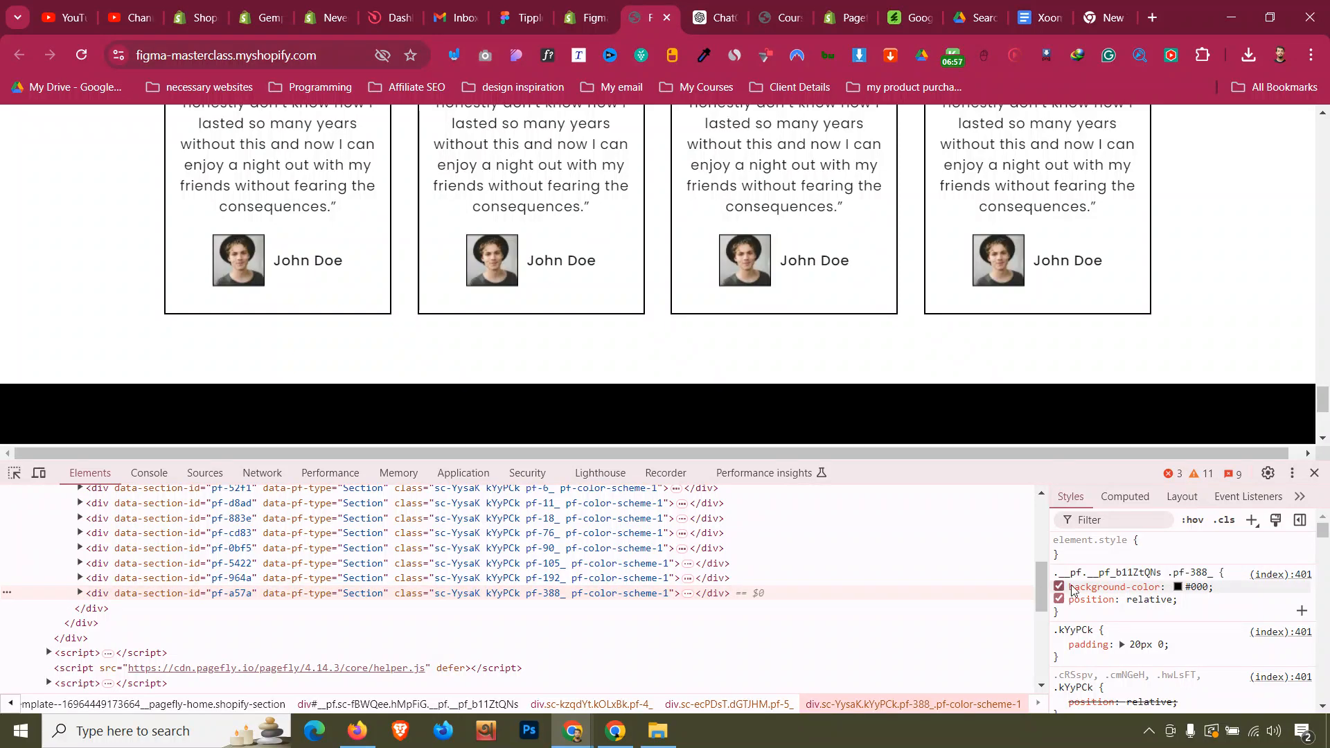
Inspect the black section's nested markup from its row and column down to the Custom.HTML element.
scroll(111, 572, up, 1)
scroll(110, 573, up, 1)
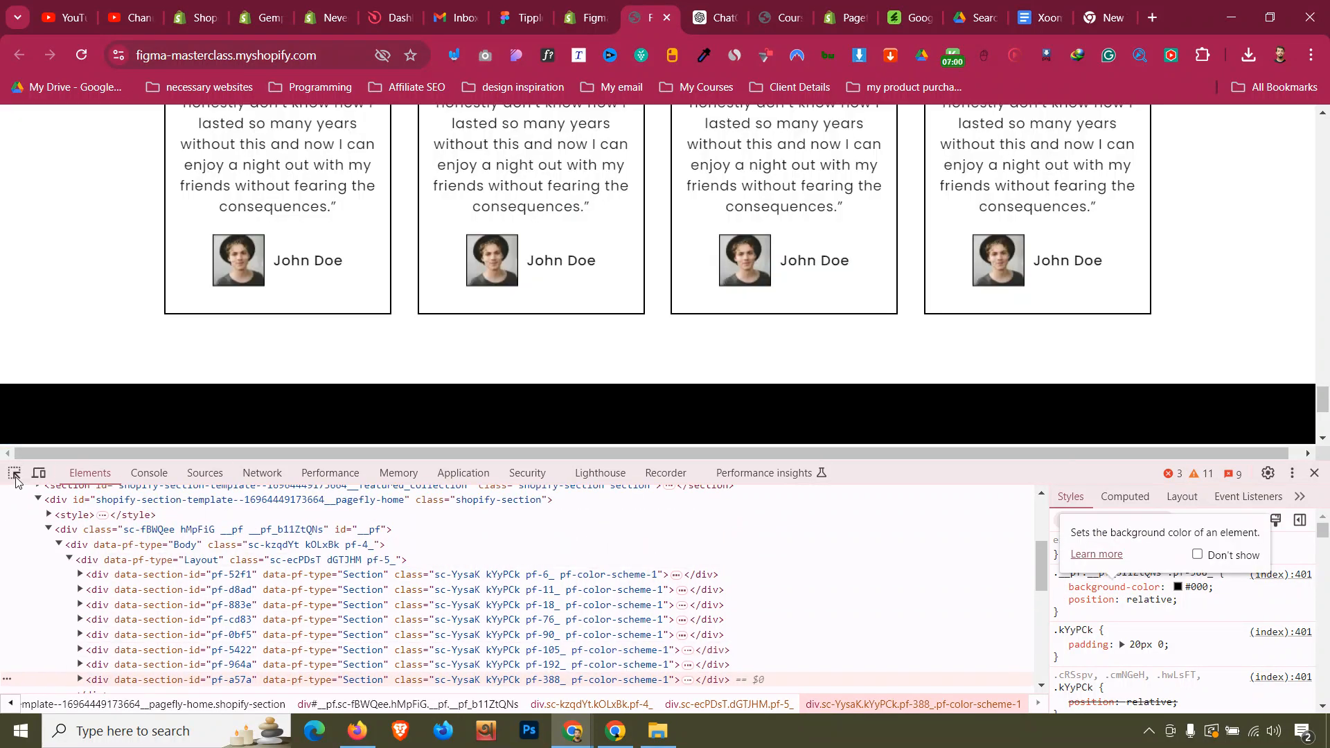
click(14, 472)
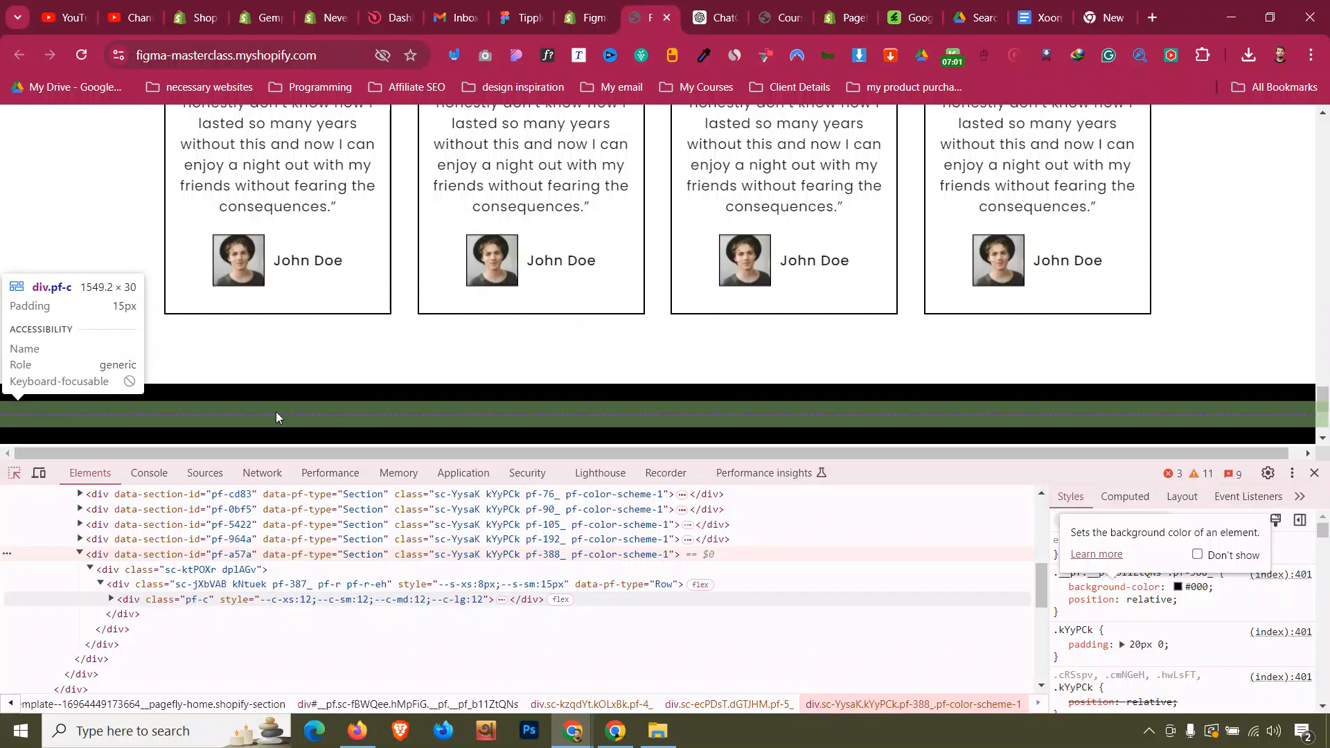
click(275, 411)
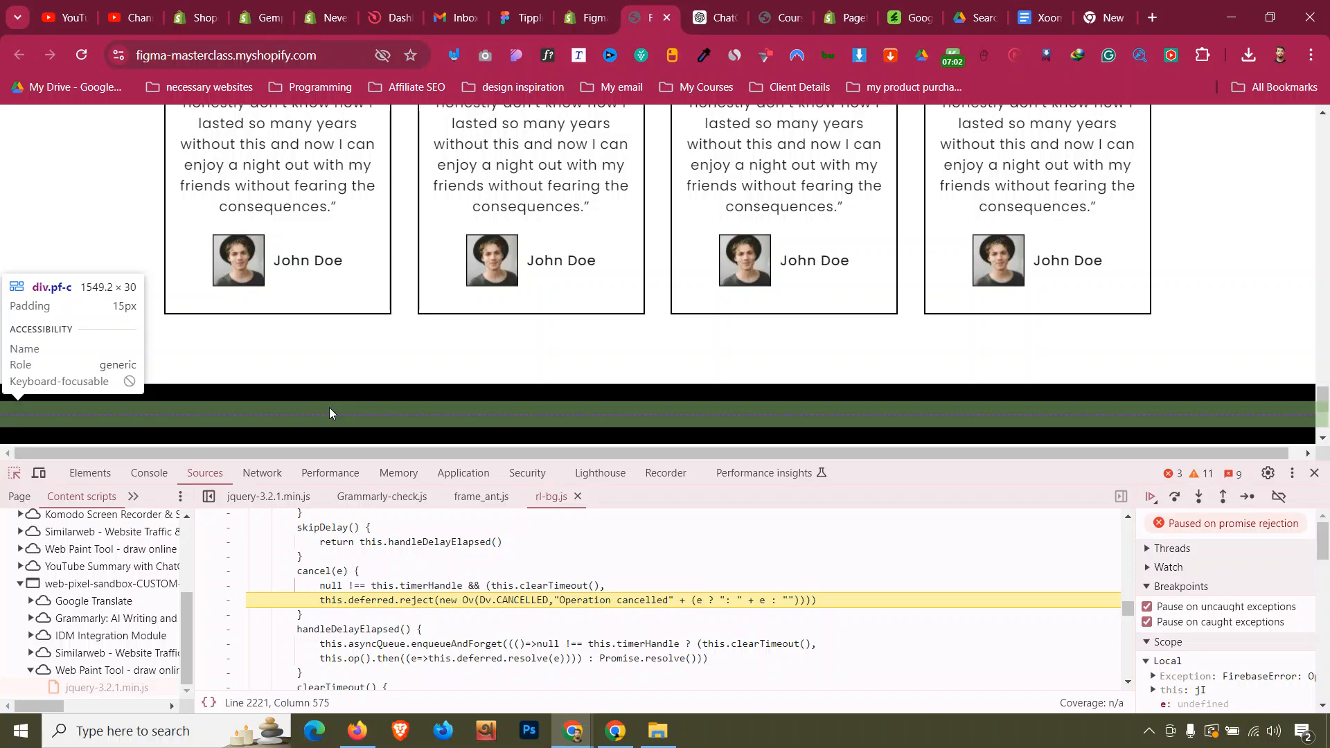
click(329, 413)
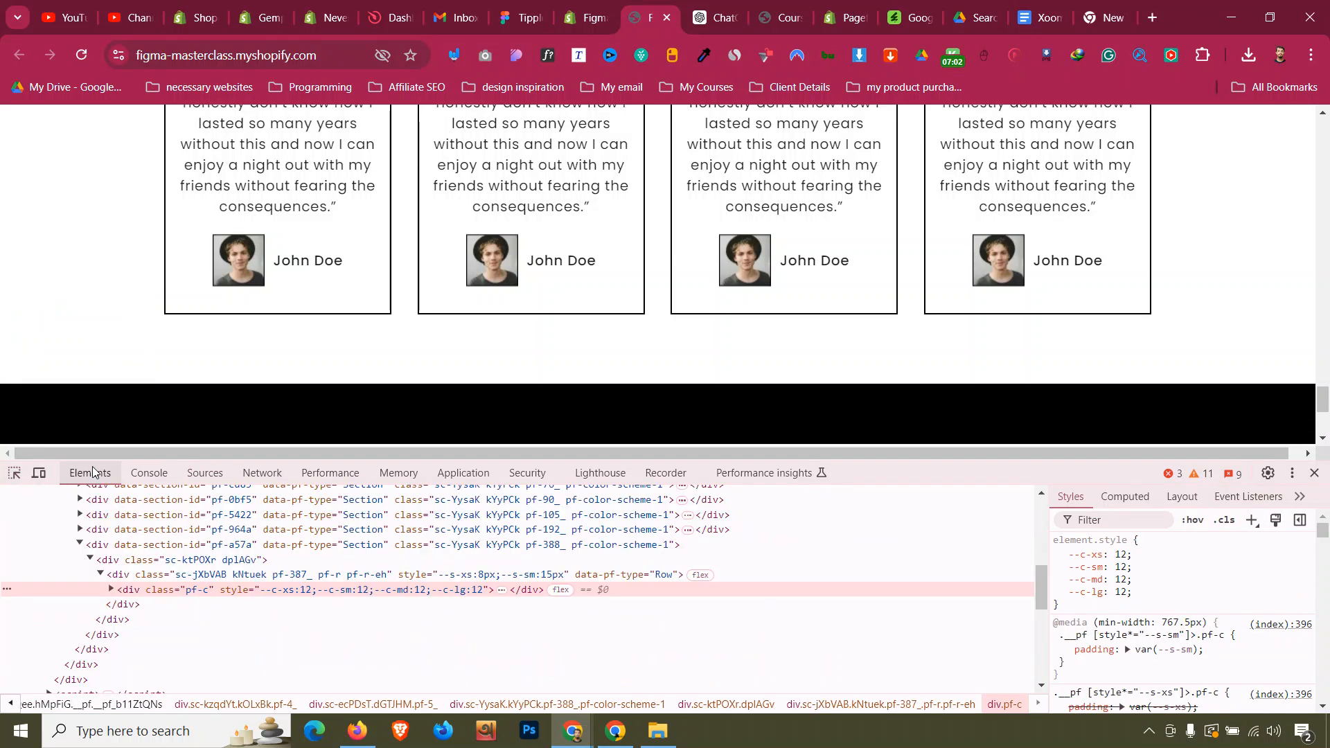
click(111, 589)
click(132, 605)
click(122, 605)
click(166, 620)
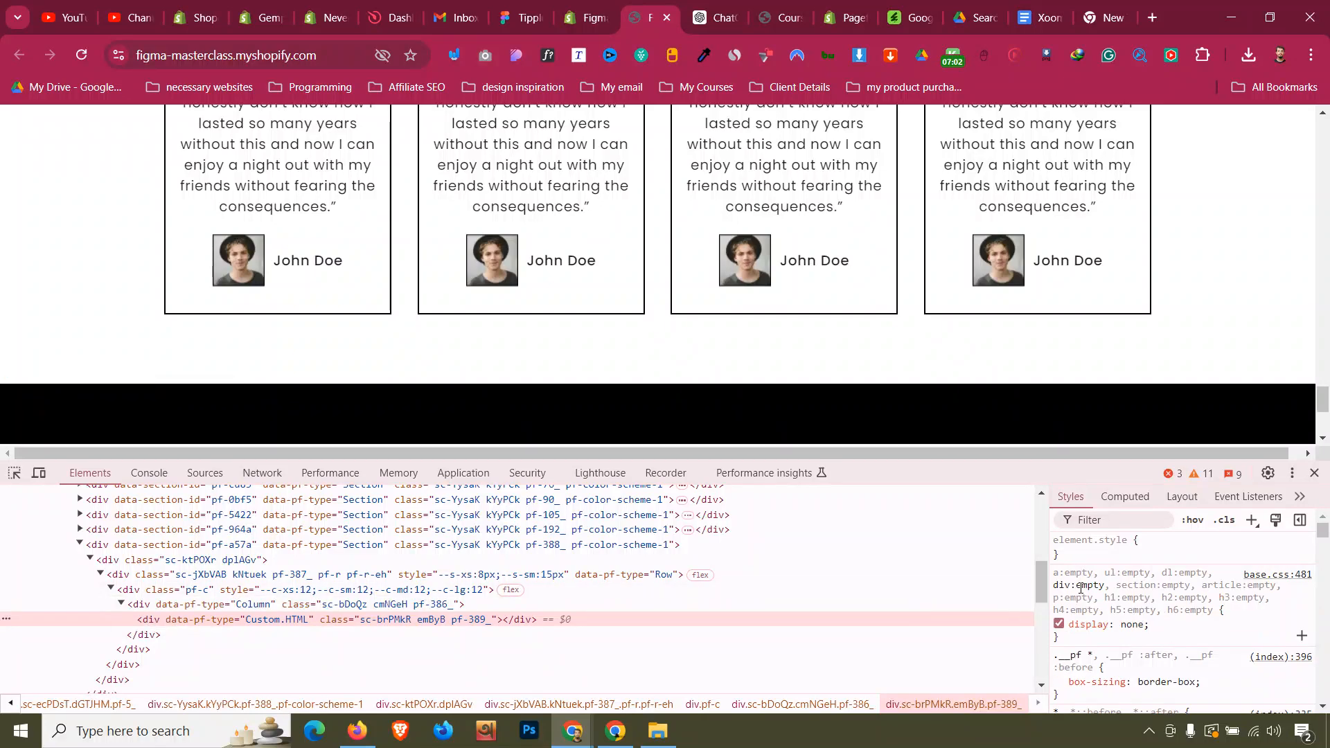
Open the HTML/Liquid element's code editor in PageFly and copy the complete three-item marquee div from ChatGPT's first HTML code.
click(578, 8)
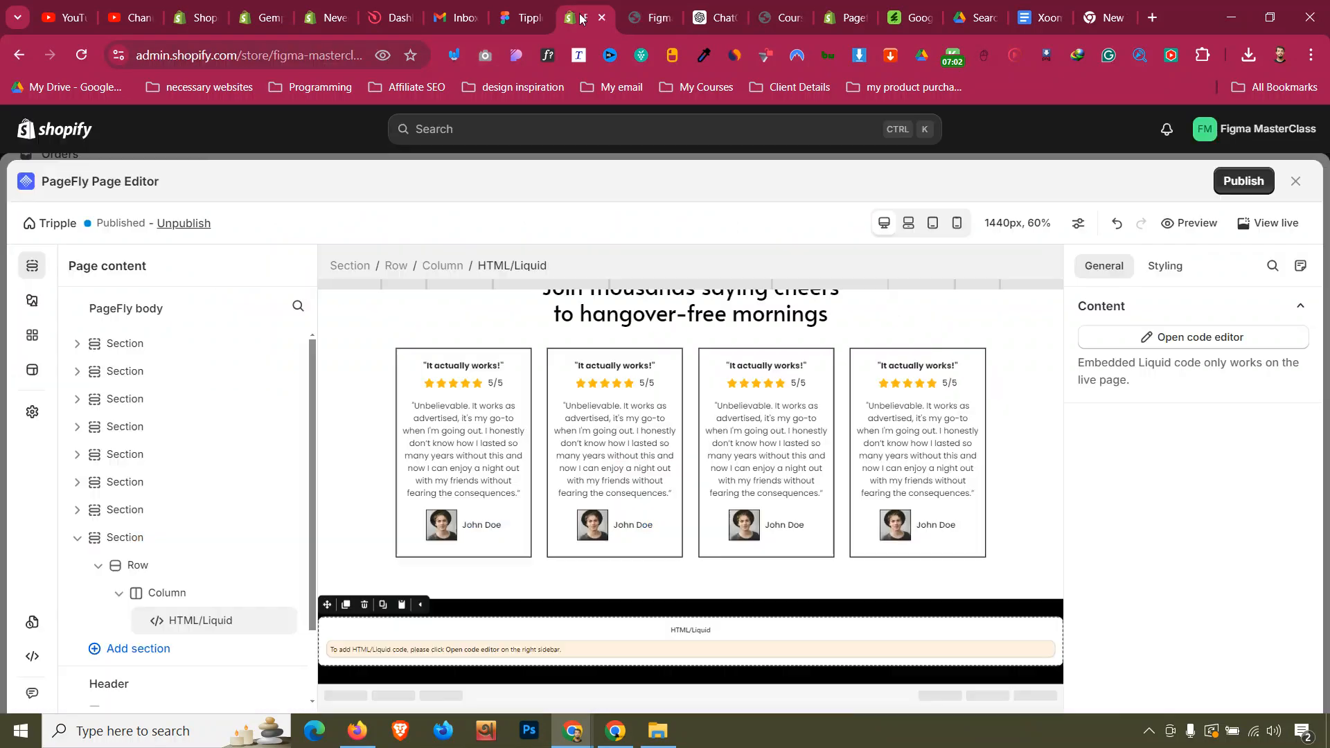
click(1251, 339)
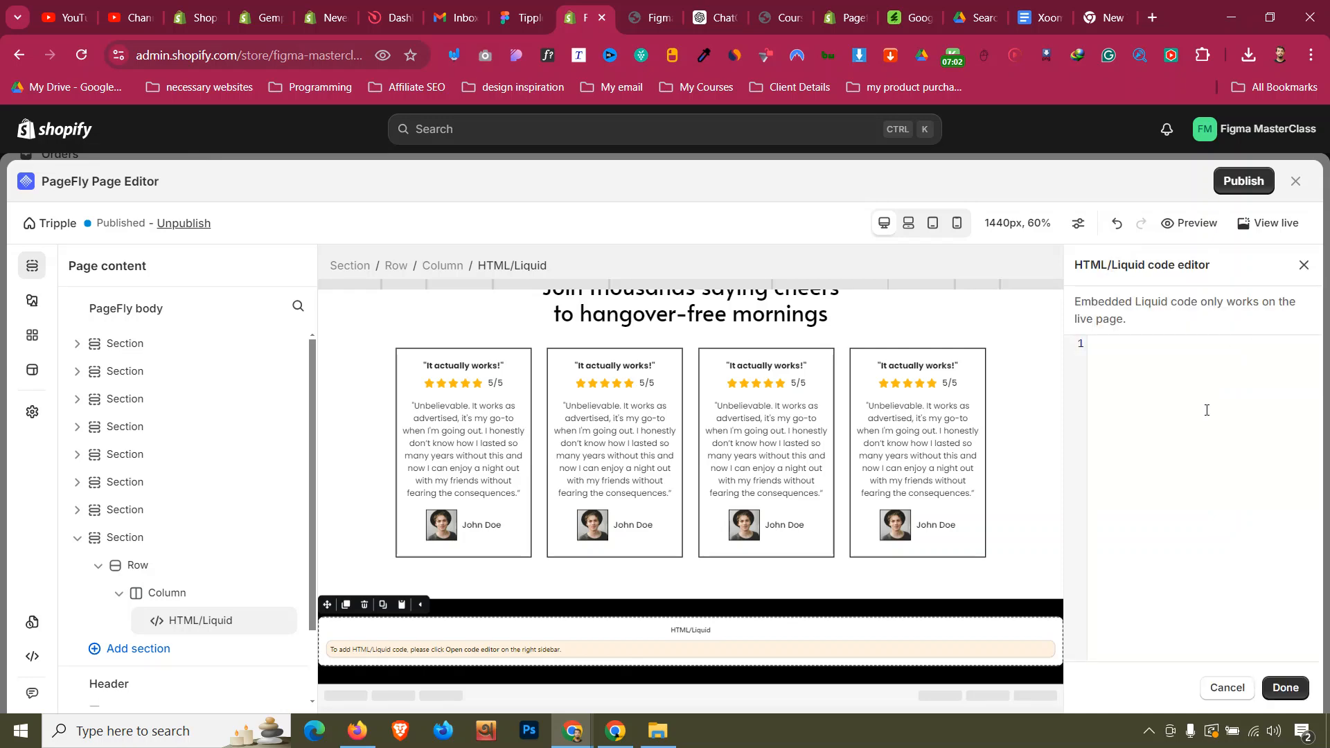
click(697, 7)
scroll(597, 353, up, 10)
scroll(598, 354, up, 20)
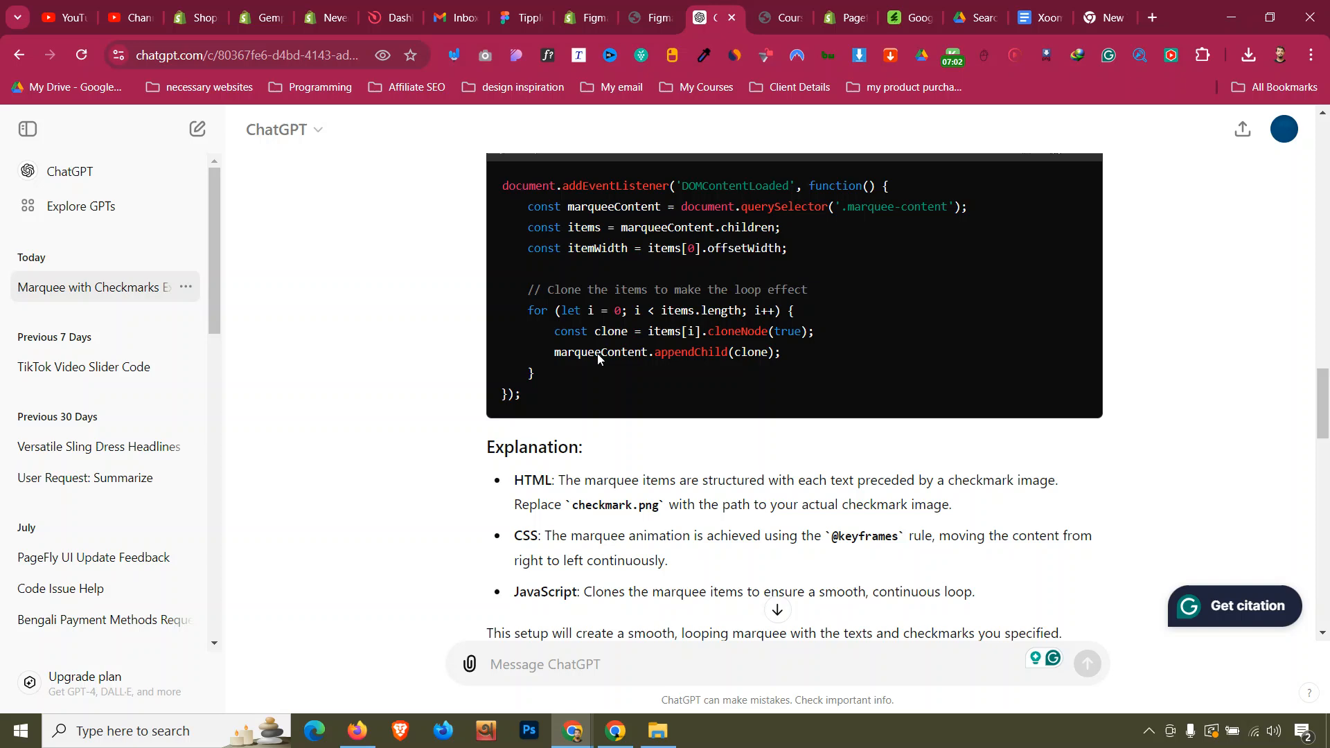
scroll(597, 352, up, 5)
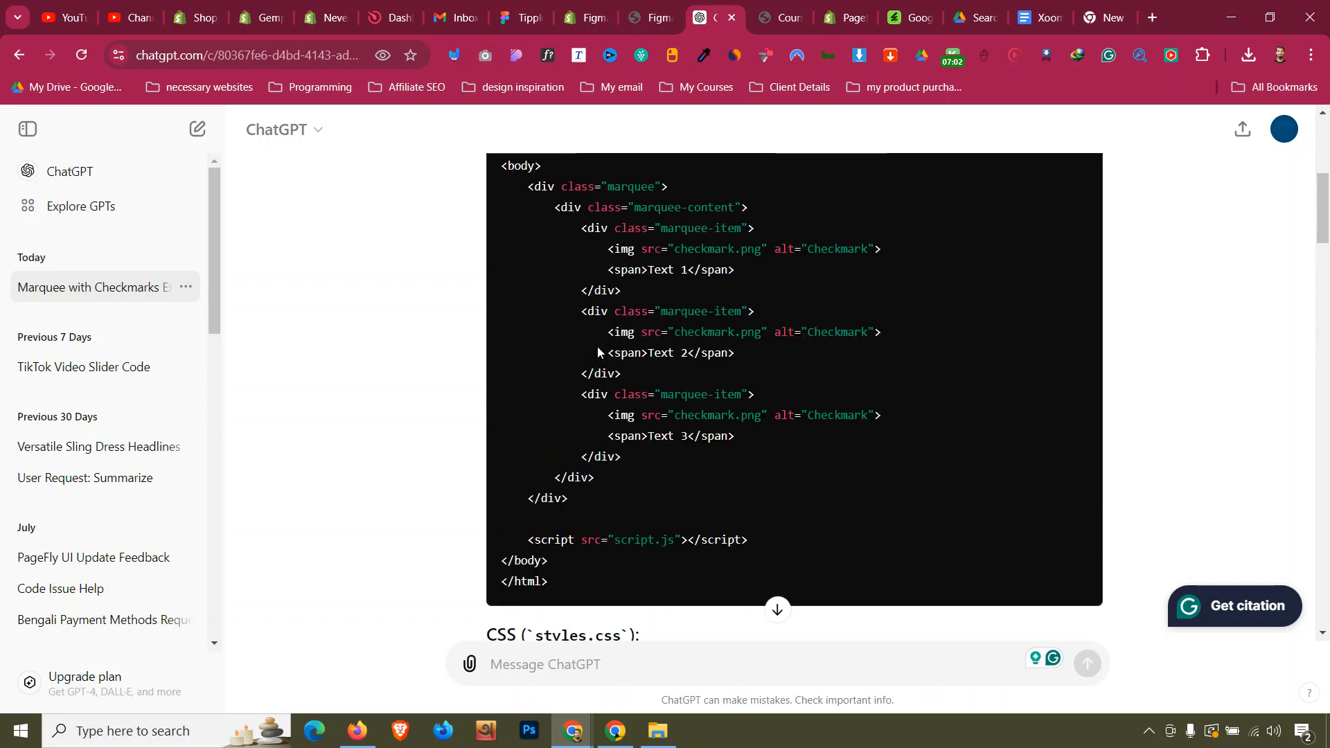
drag(586, 498, 529, 200)
key(ctrl+c)
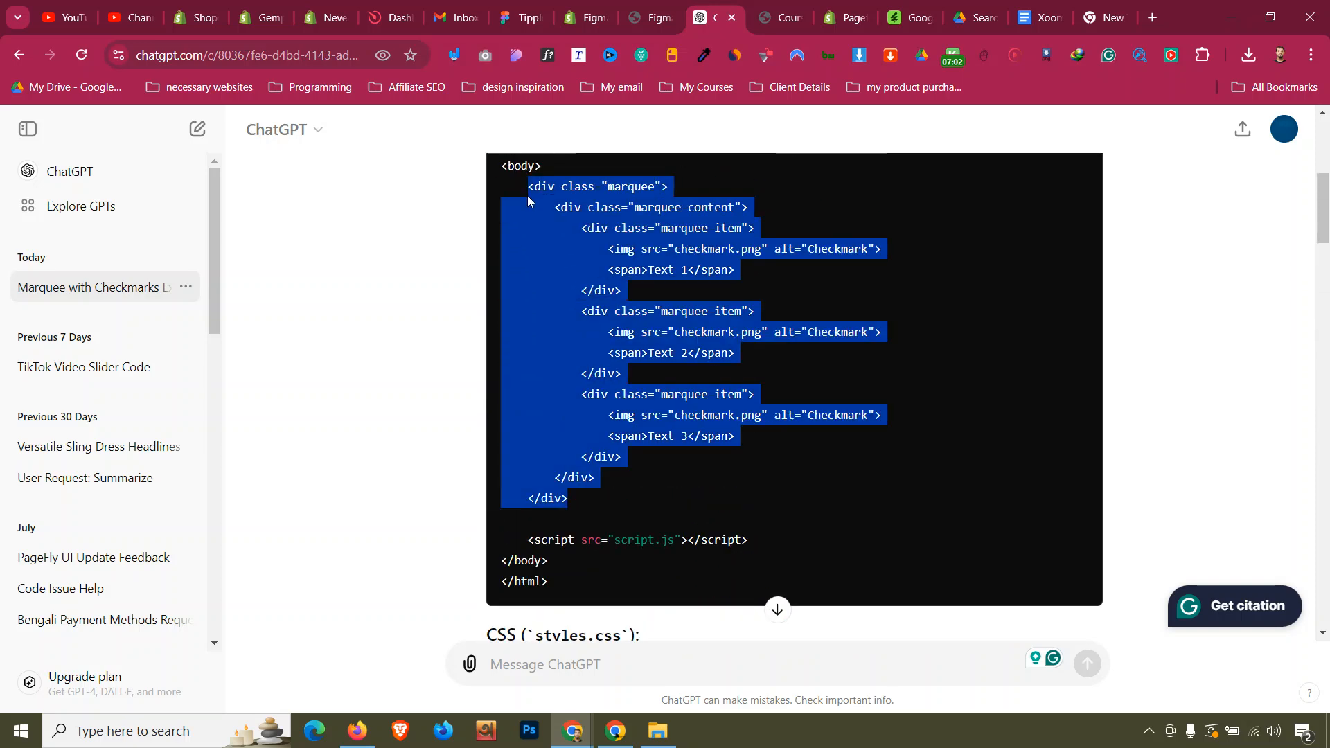
Insert the copied marquee markup into PageFly's HTML/Liquid element, then save and publish the page.
click(587, 16)
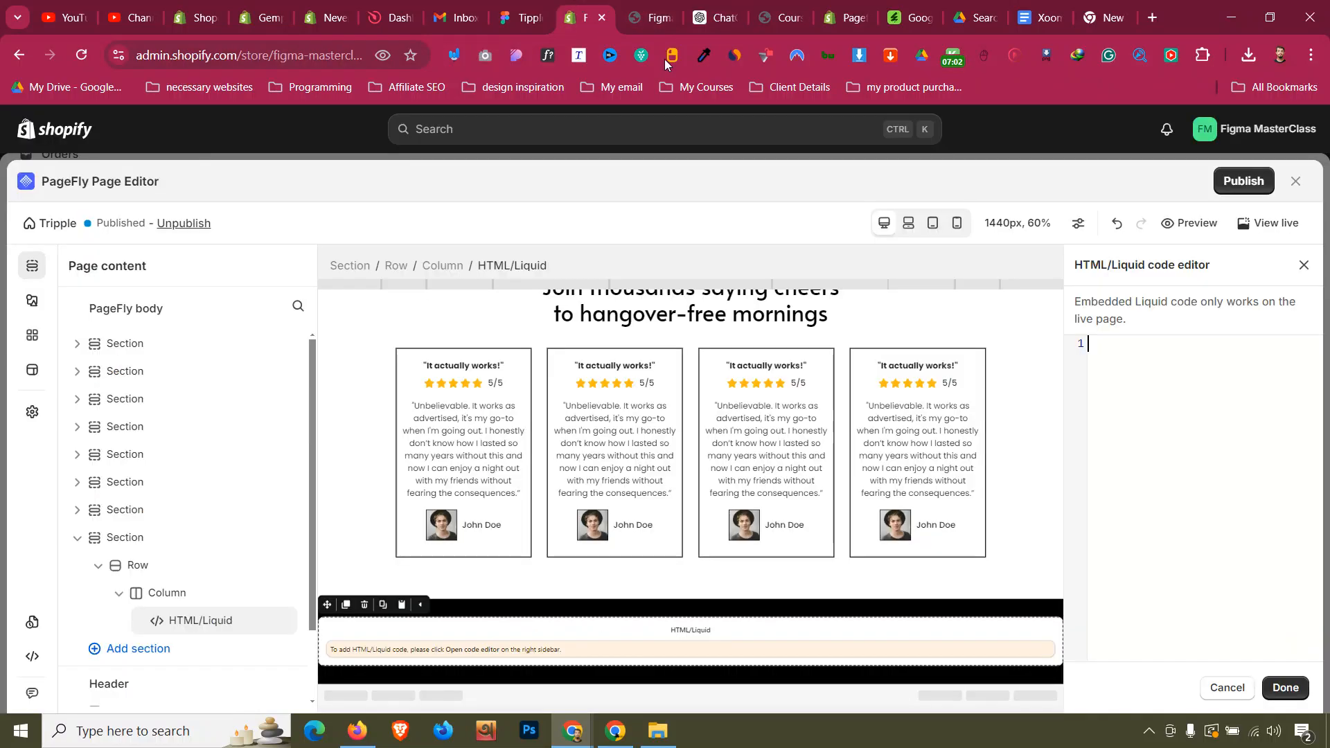
key(ctrl+v)
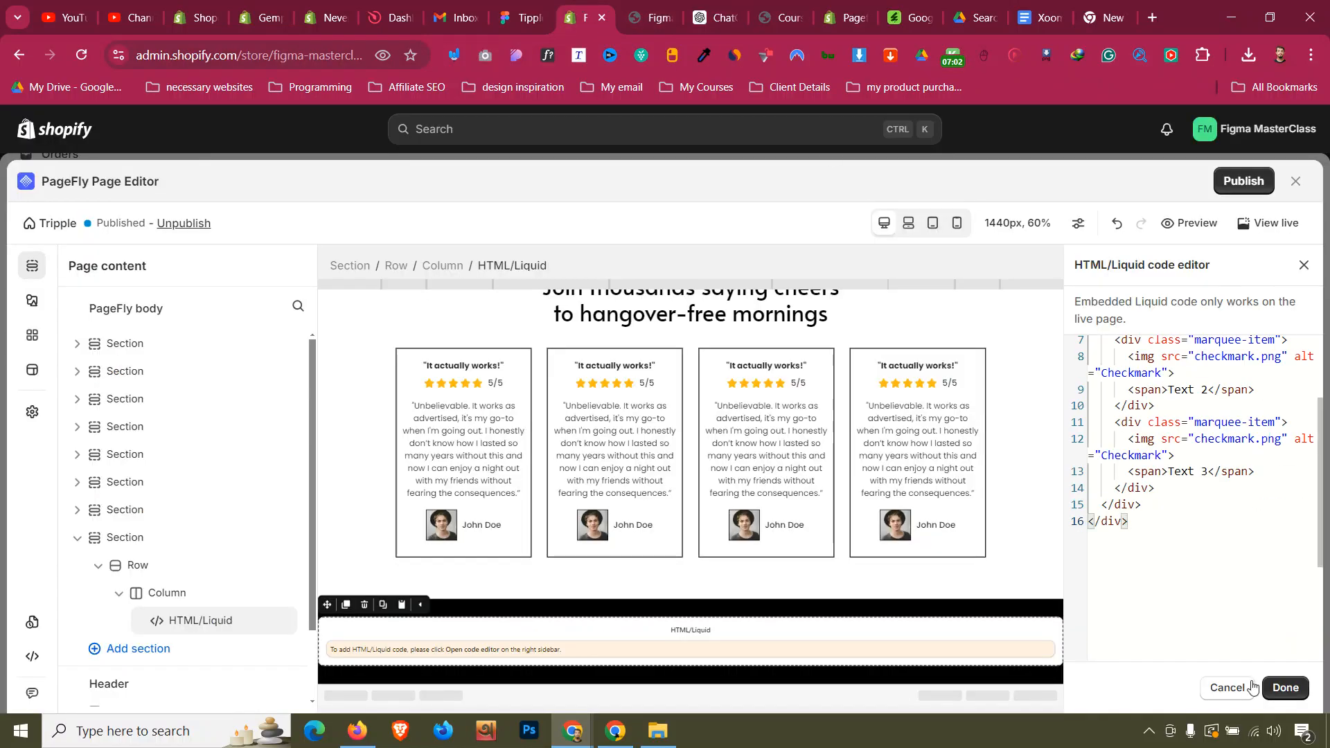
click(1286, 687)
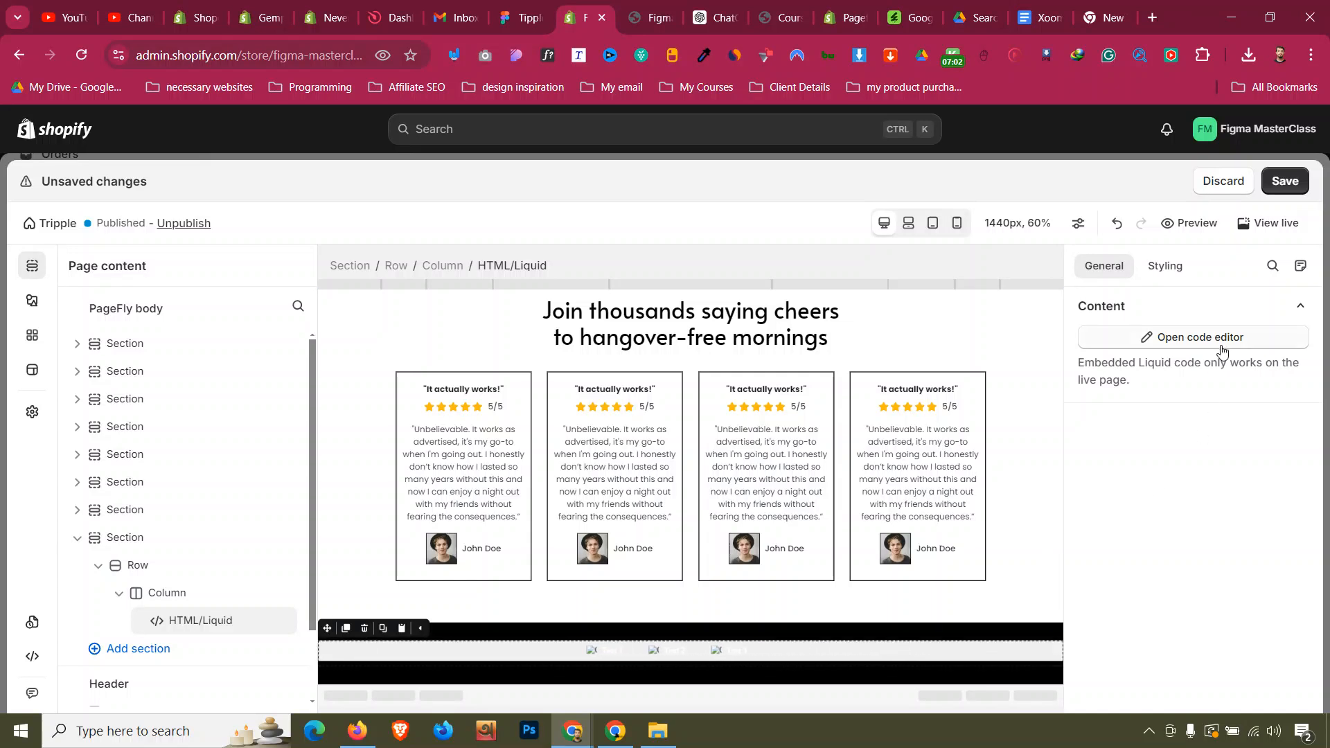
key(ctrl+s)
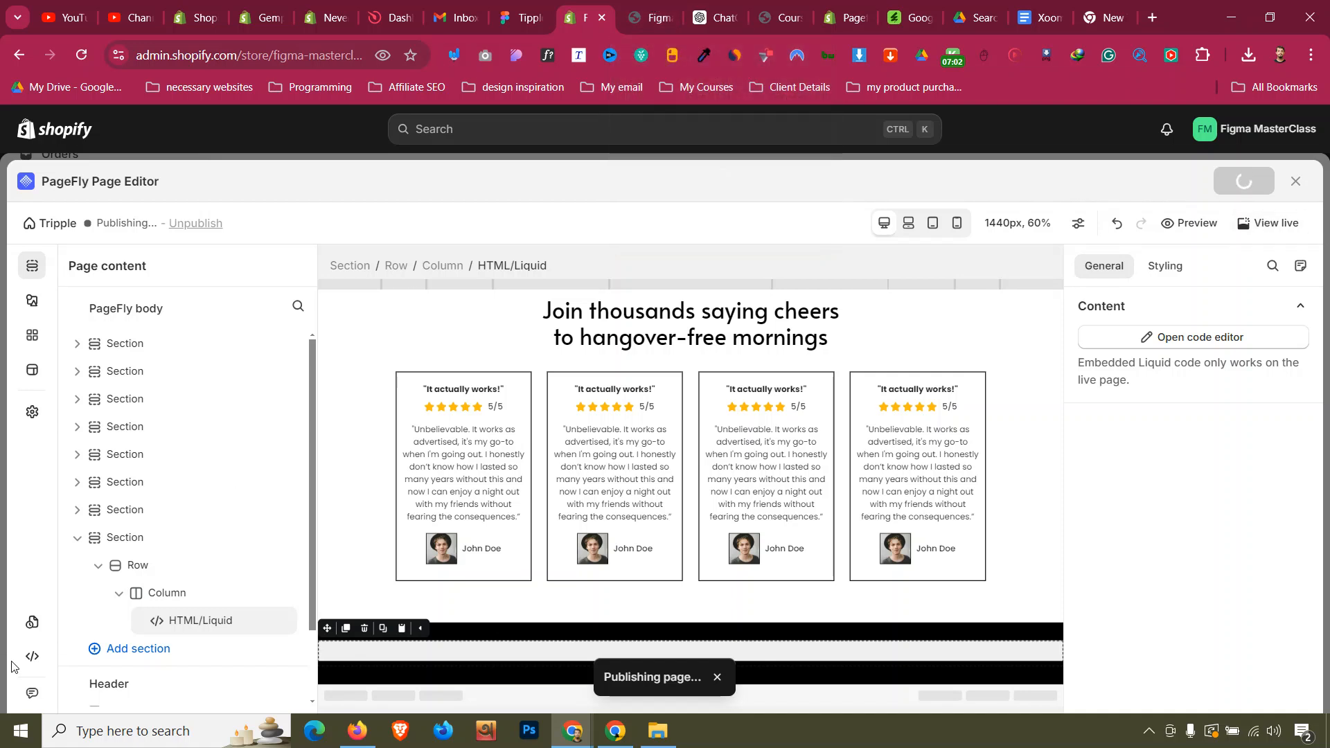
Remove the background-color declaration from the .marquee rule in the custom CSS, then save and publish the page.
click(32, 656)
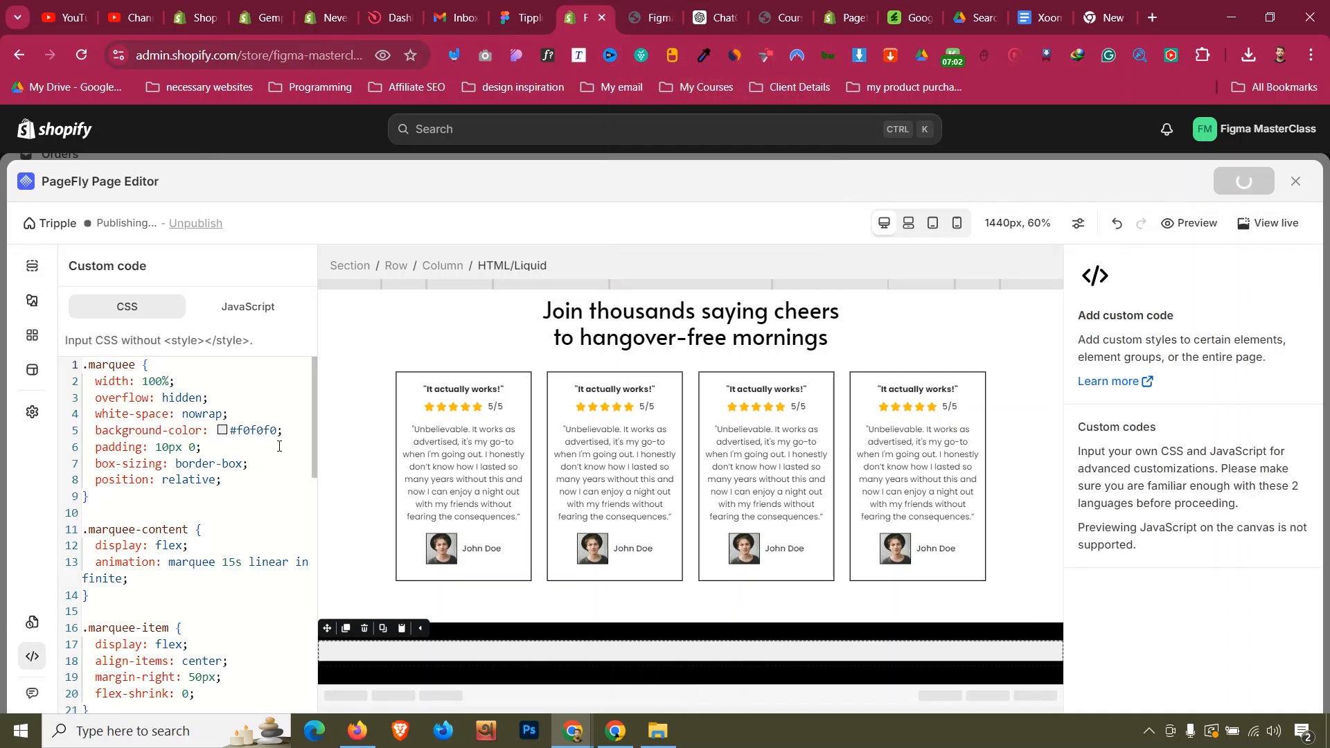
drag(284, 432, 82, 437)
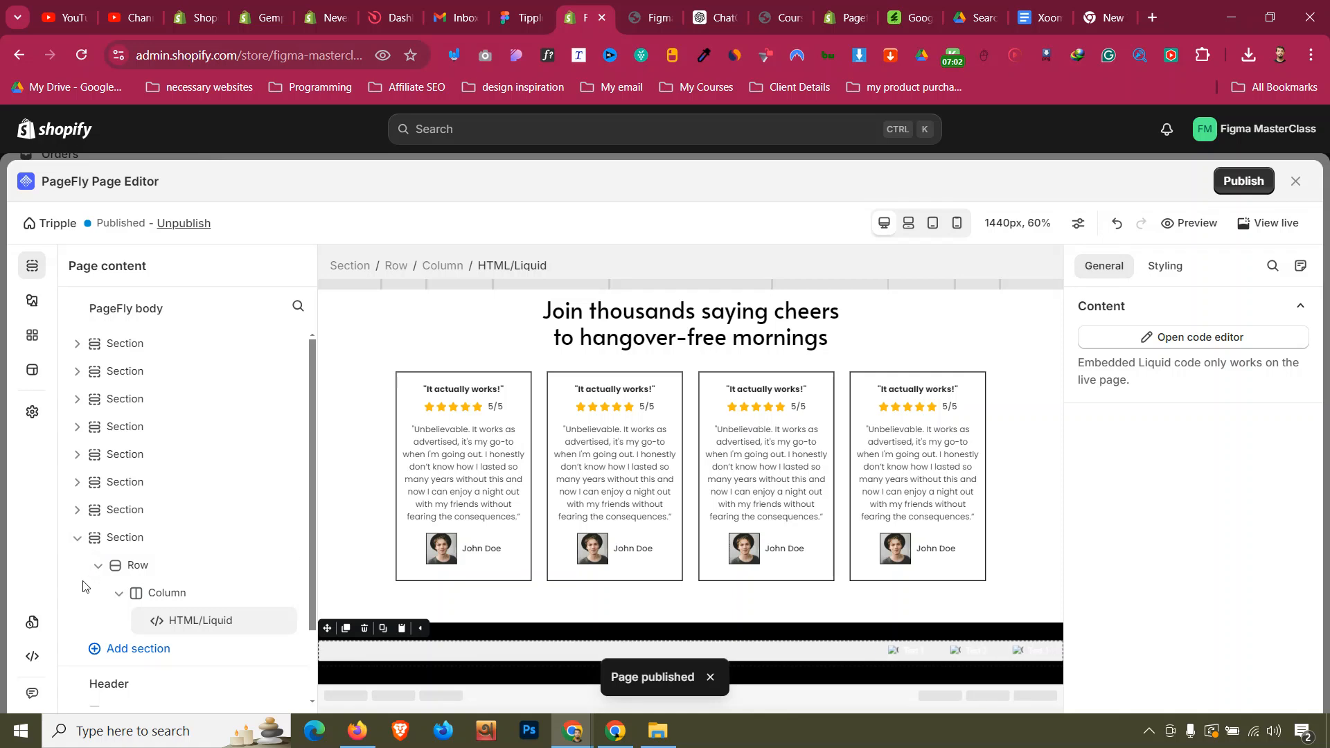
click(32, 656)
drag(294, 439, 101, 434)
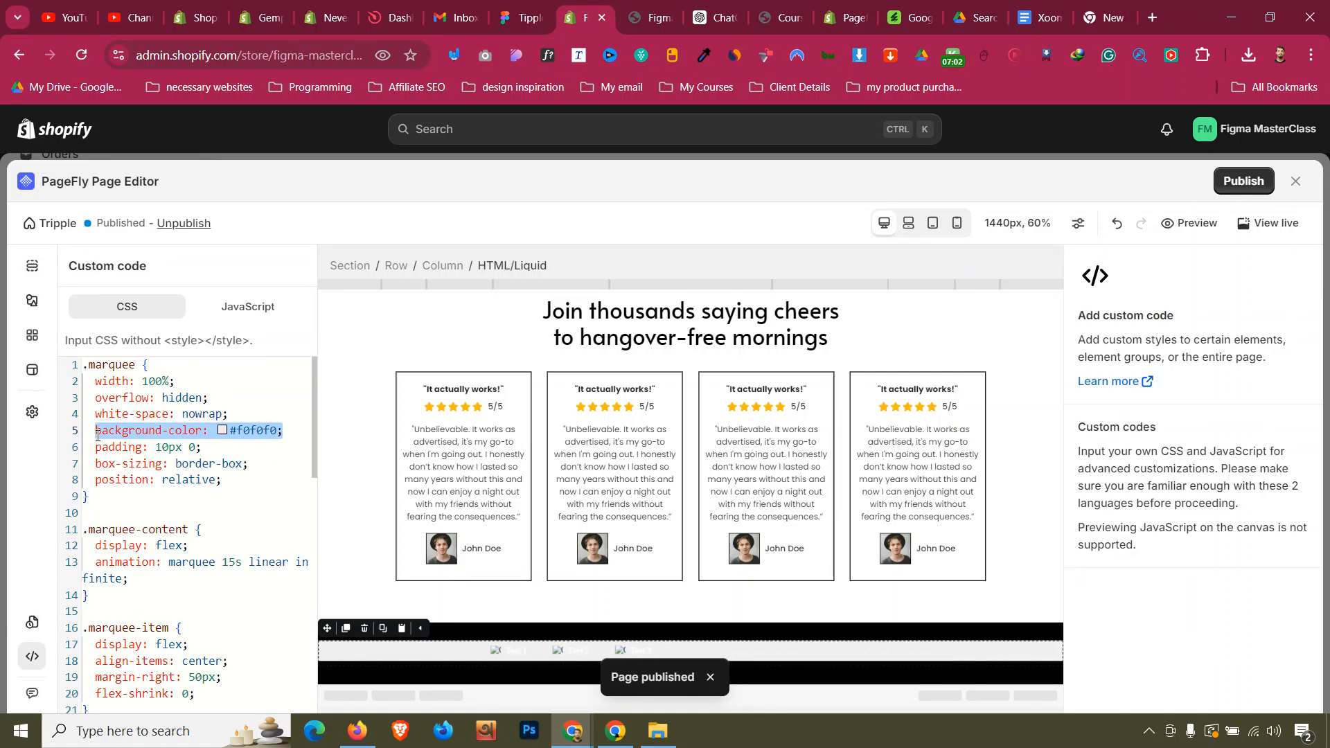
key(BackSpace)
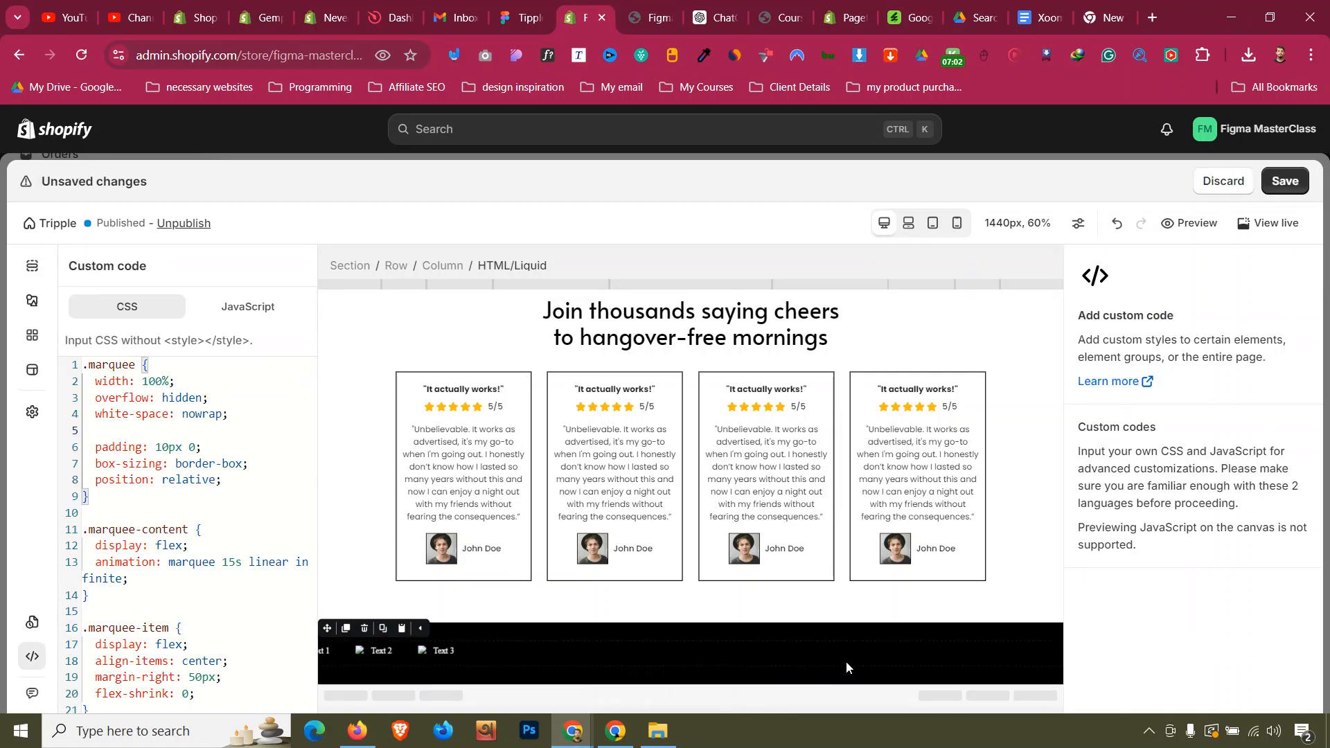
key(ctrl+s)
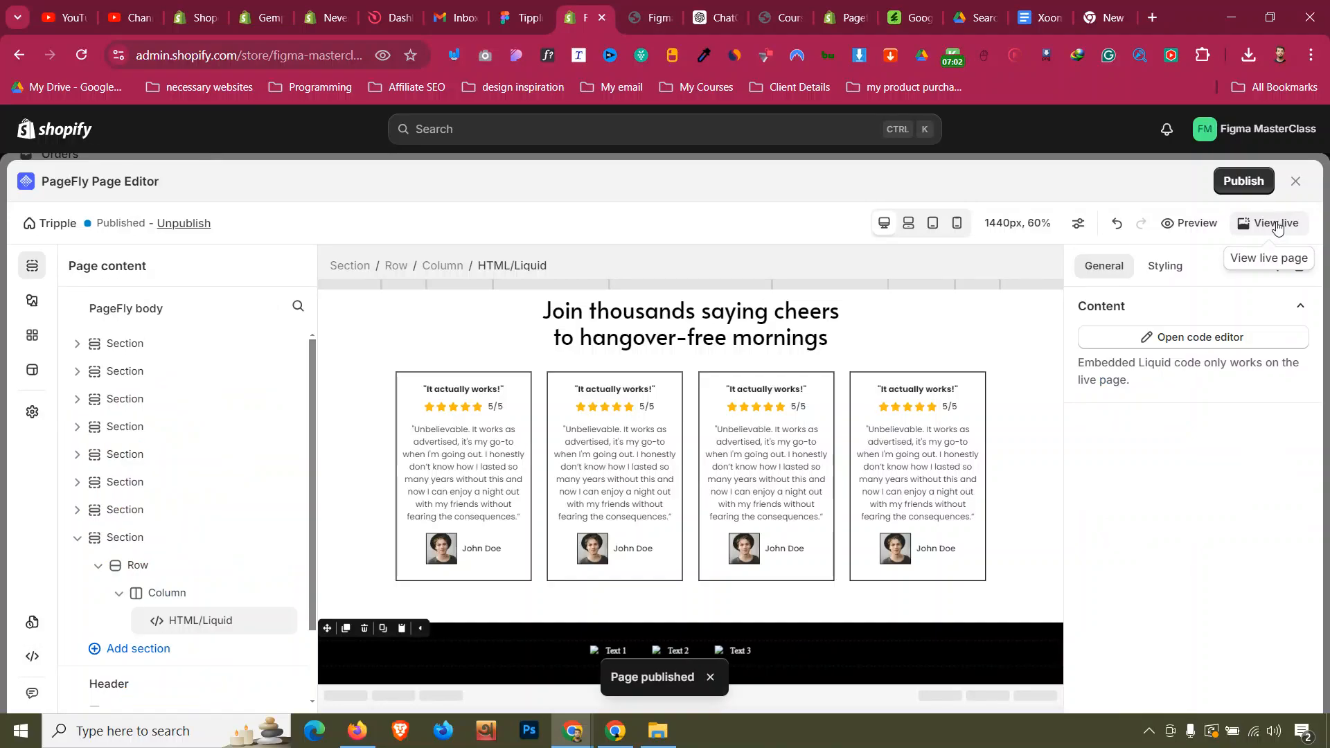
Open the live page and examine the marquee in the black section below the testimonials.
click(1276, 223)
scroll(742, 261, down, 20)
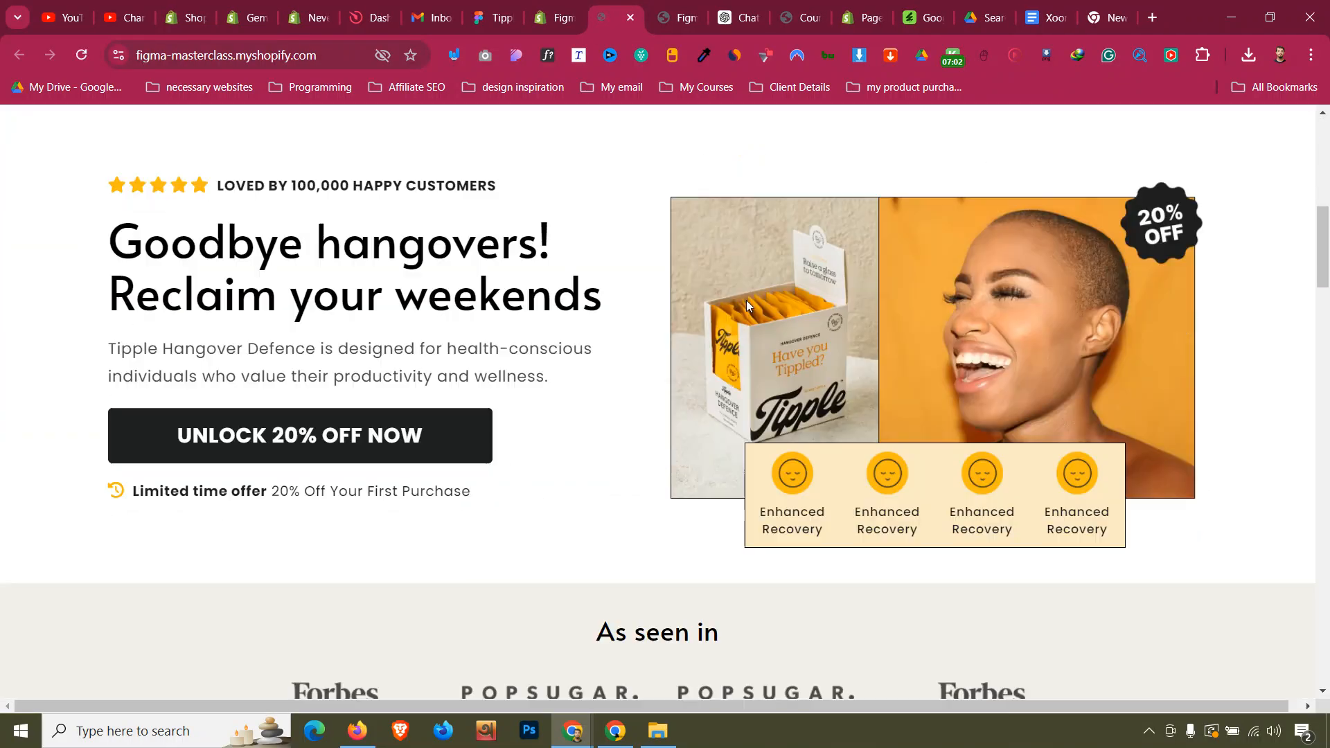
scroll(742, 322, down, 10)
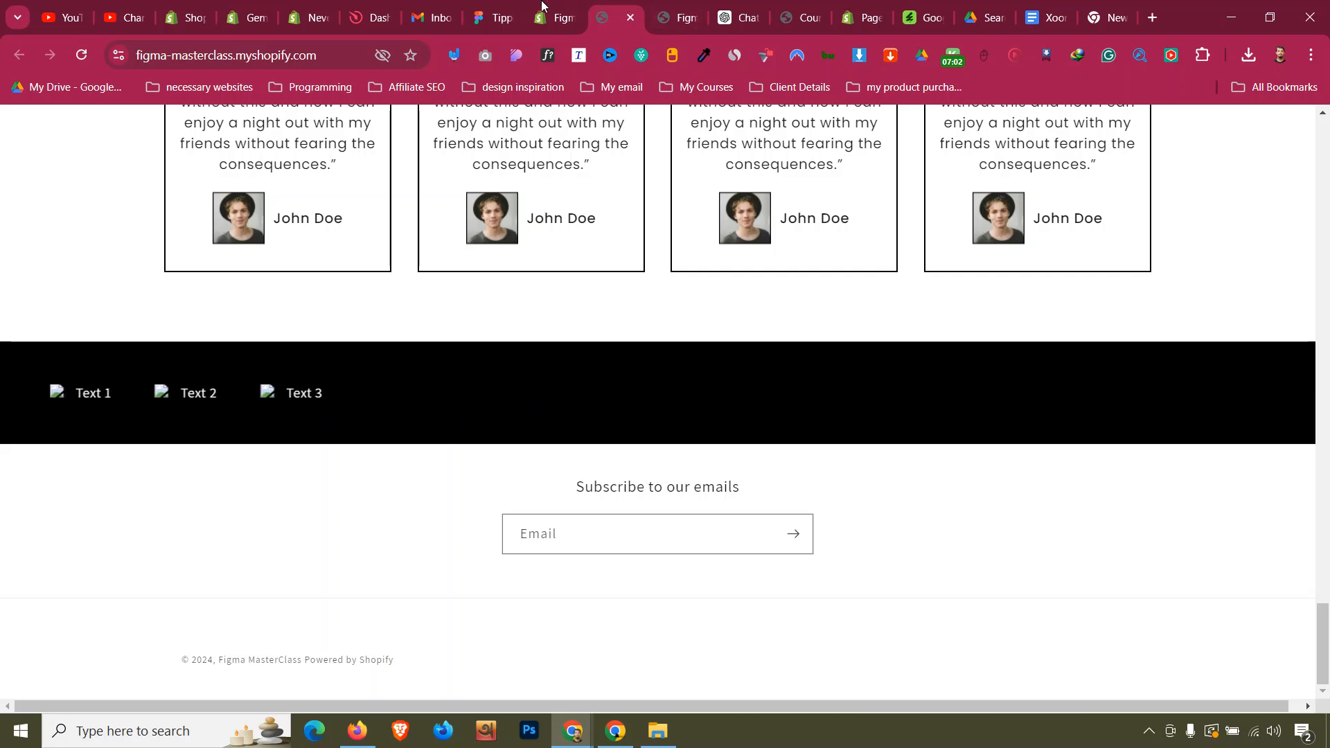
Close the old live page tab, switch to the Figma design, and inspect the marquee's text labels and checkmark icon.
drag(514, 18, 646, 5)
click(687, 11)
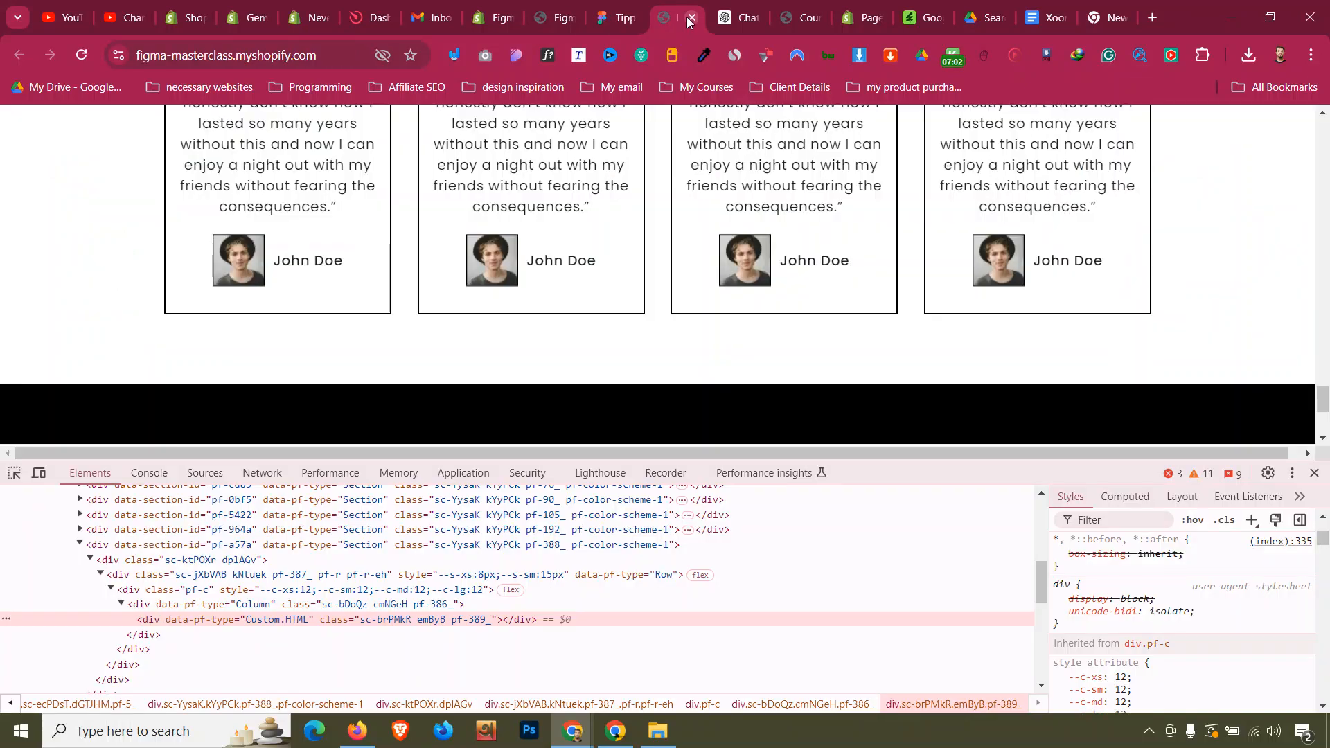
click(691, 18)
click(616, 9)
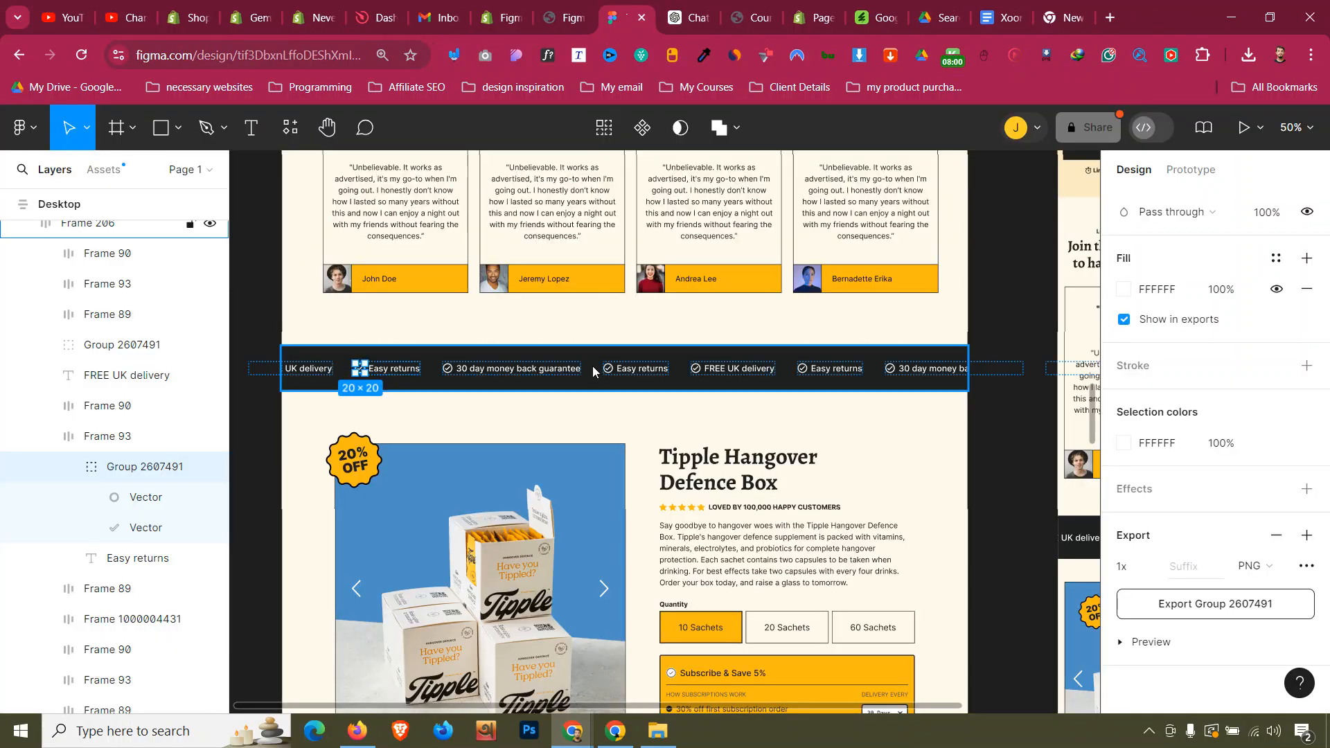
click(512, 370)
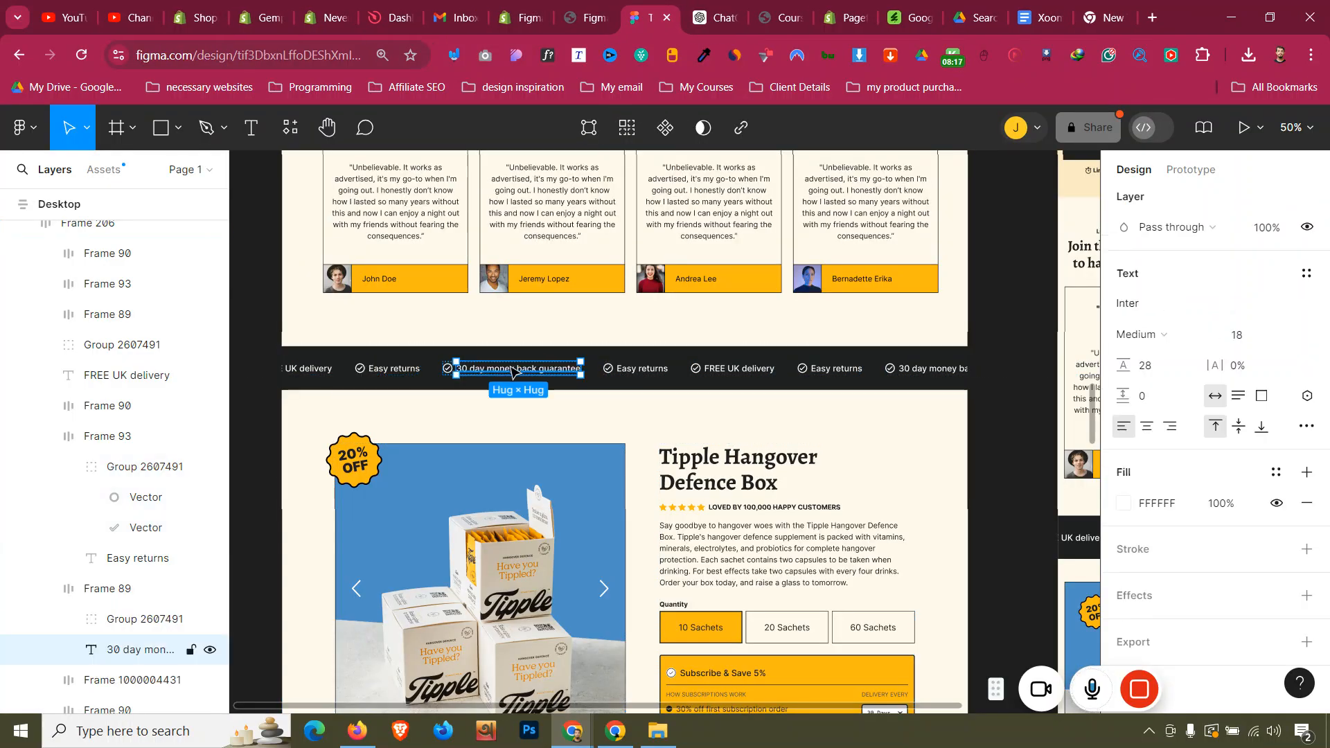
click(385, 371)
click(384, 371)
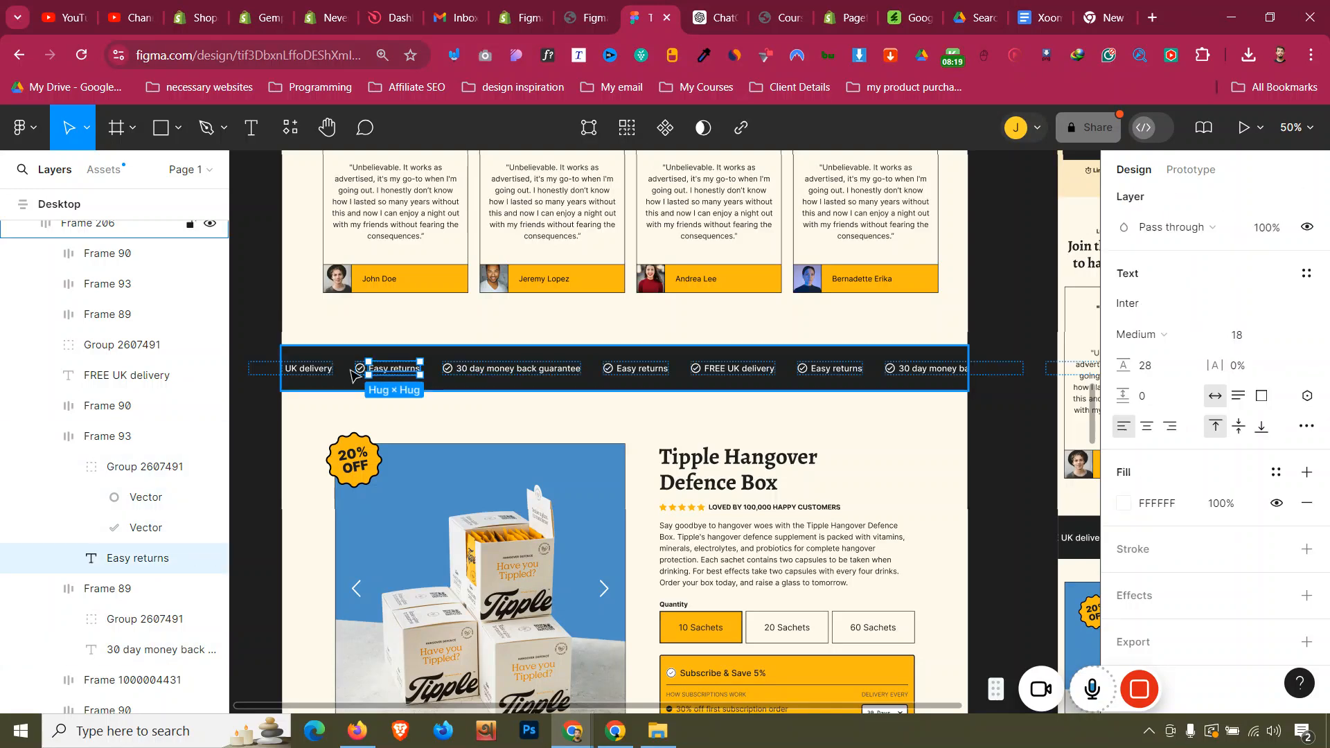
click(355, 373)
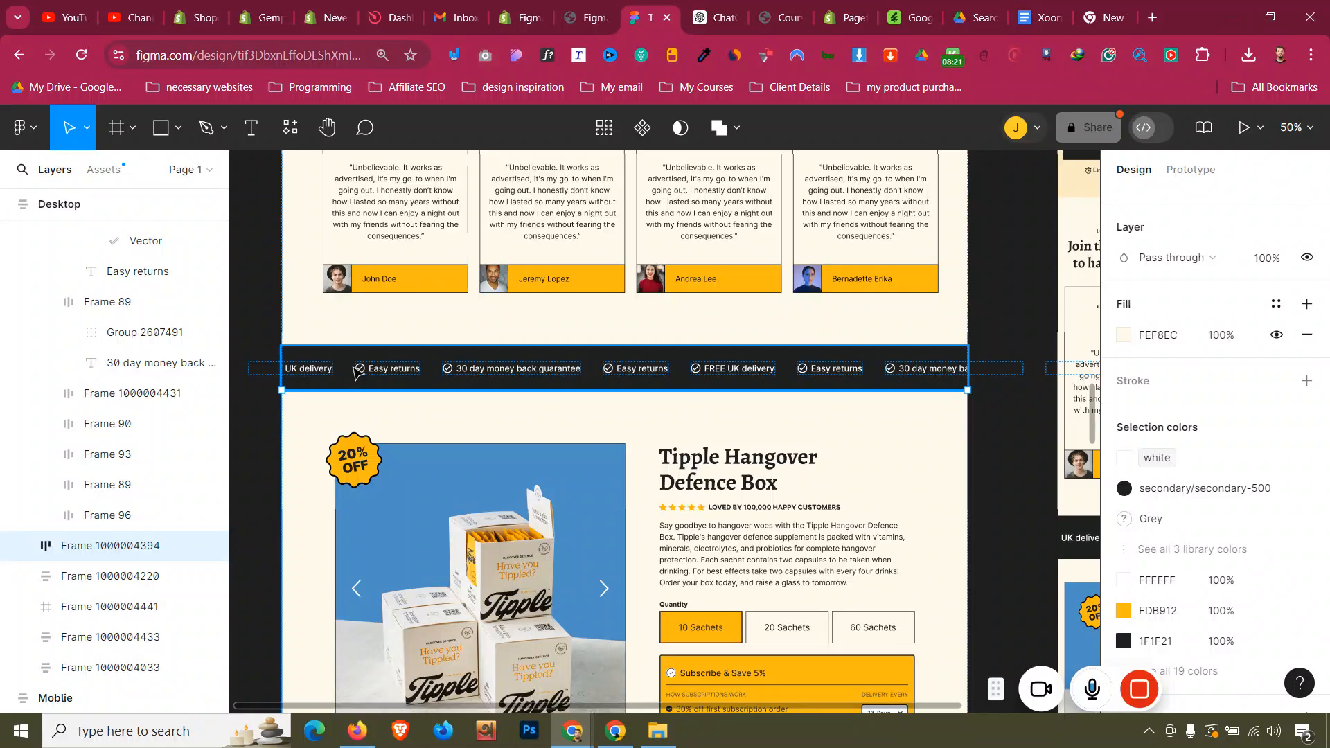
double_click(360, 371)
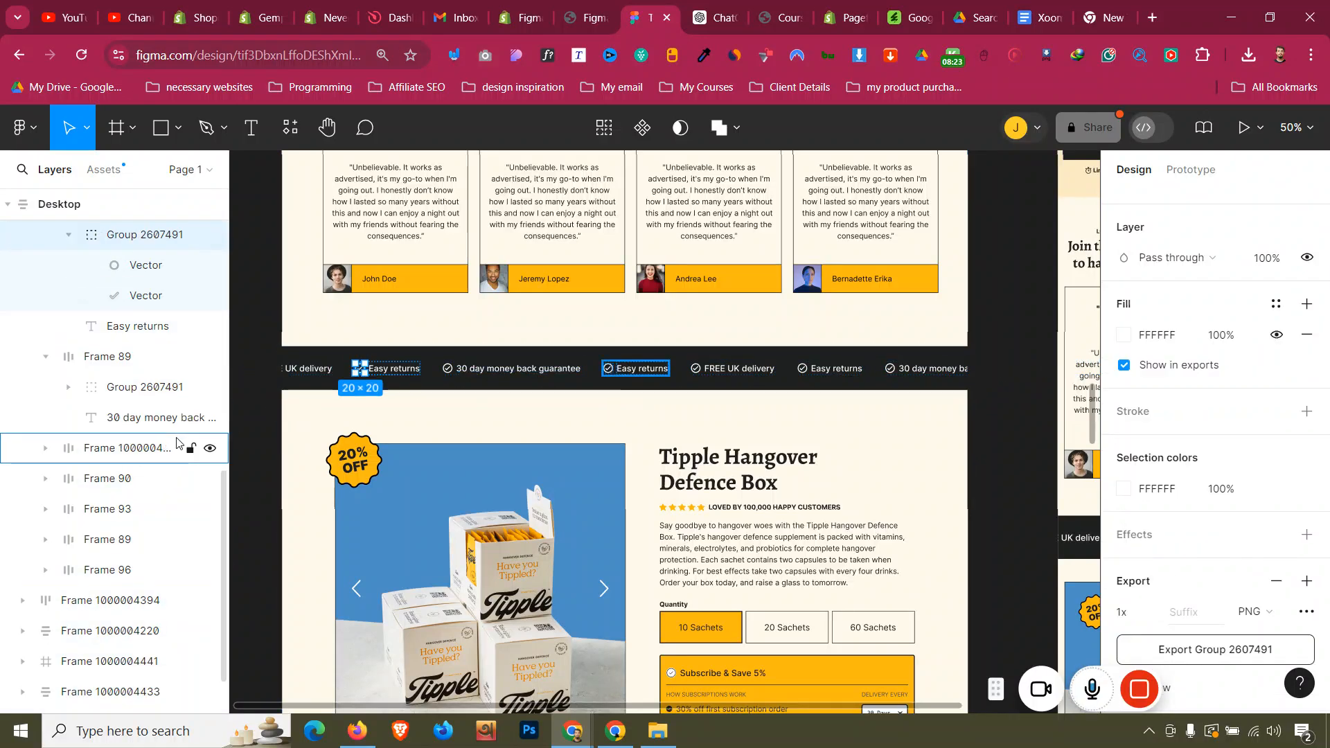
Select the checkmark group beside the "30 day money back guarantee" text in Figma and export it as a PNG.
click(175, 369)
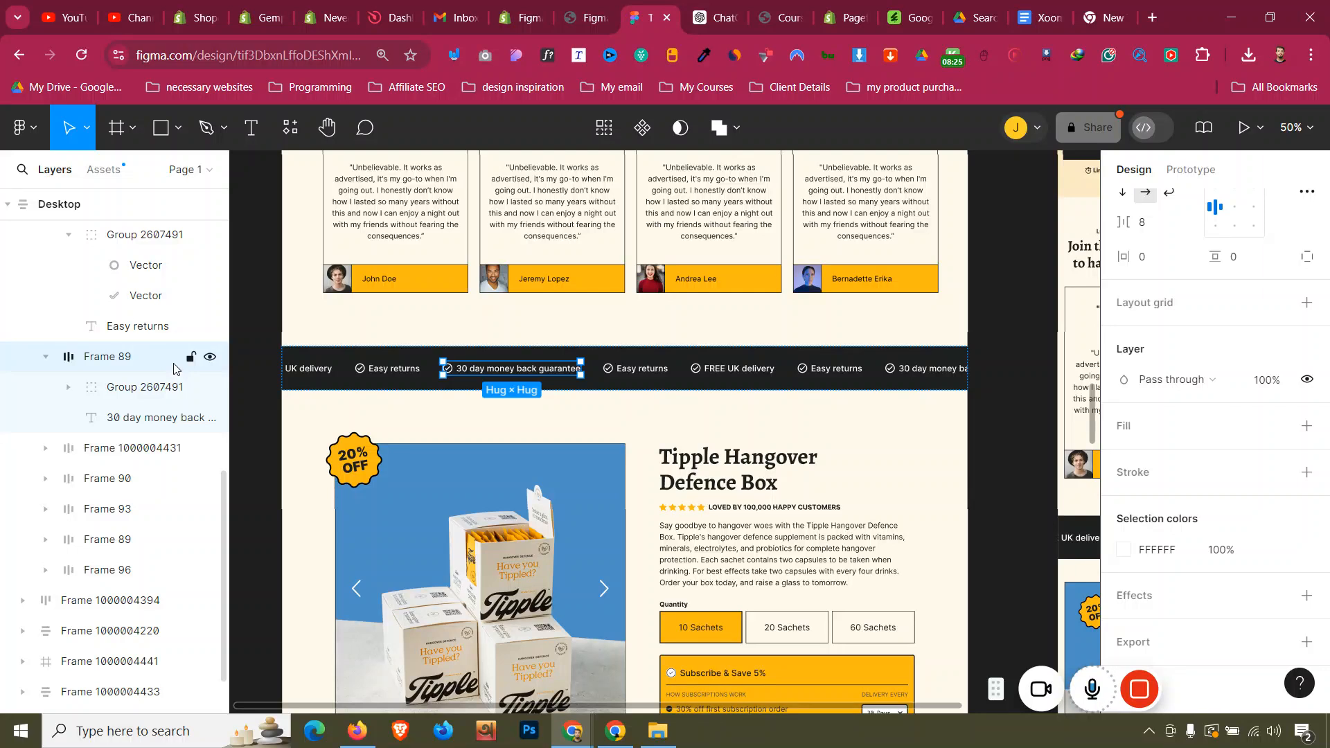
click(165, 386)
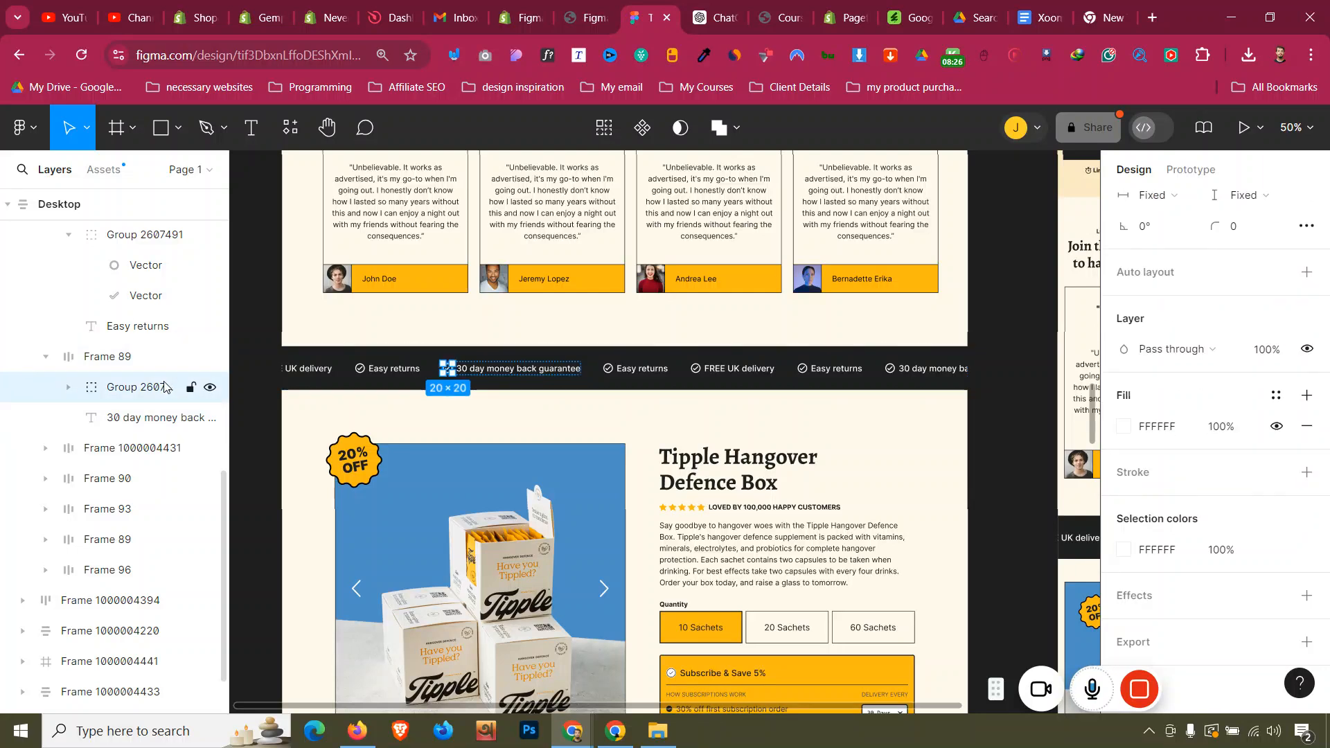
click(213, 389)
click(212, 388)
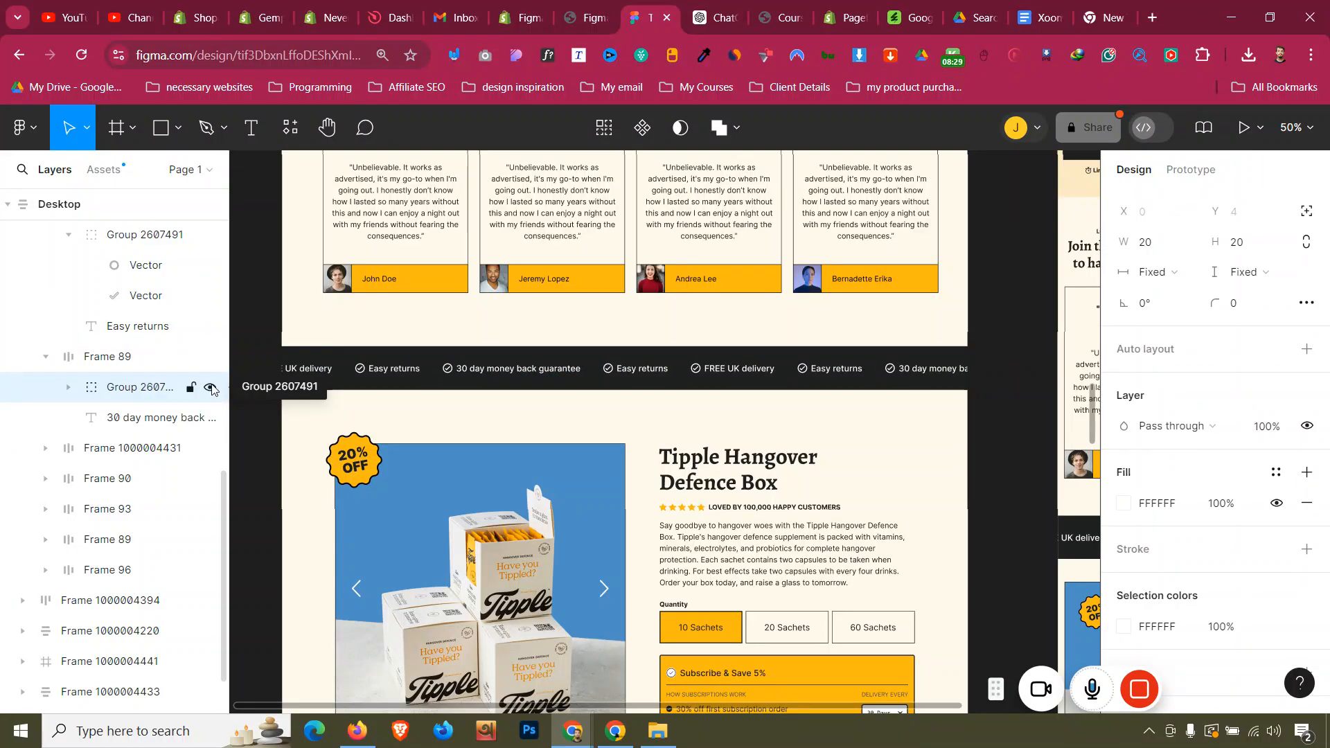
scroll(1278, 493, down, 1)
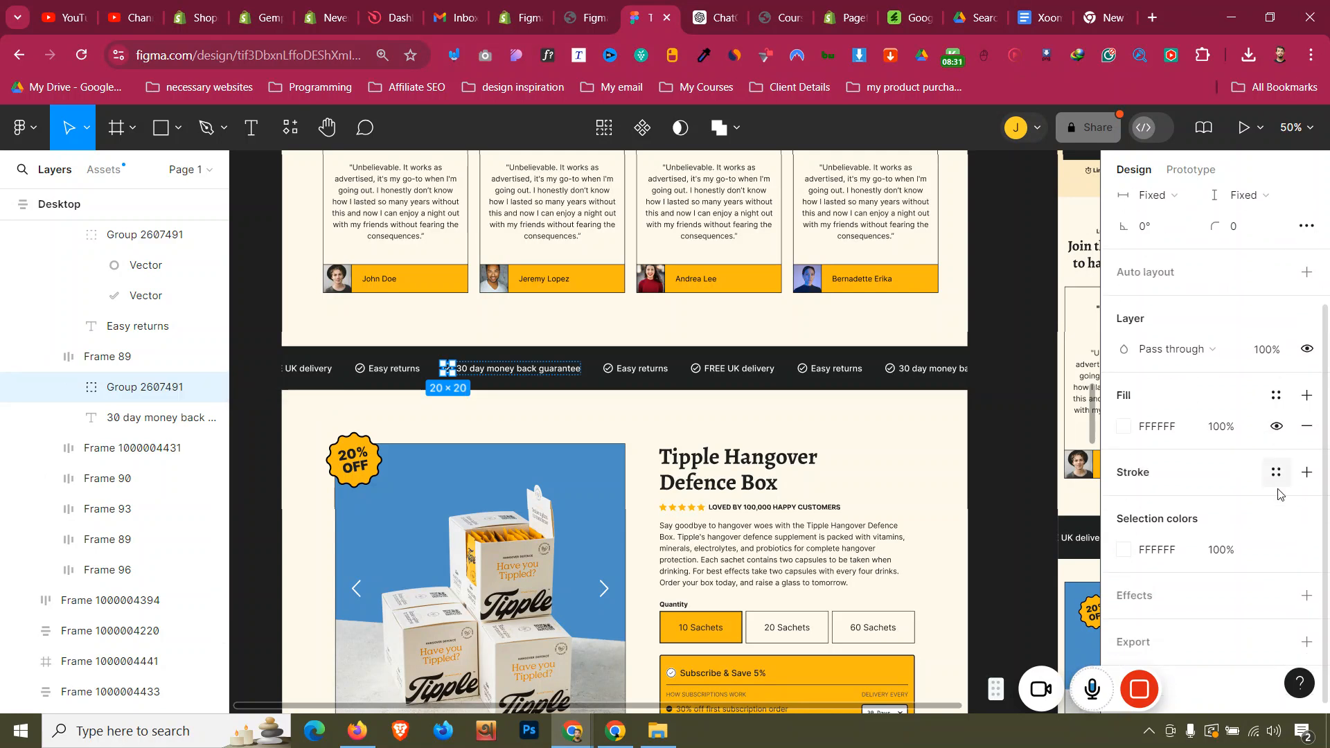
click(1204, 644)
scroll(1212, 561, down, 2)
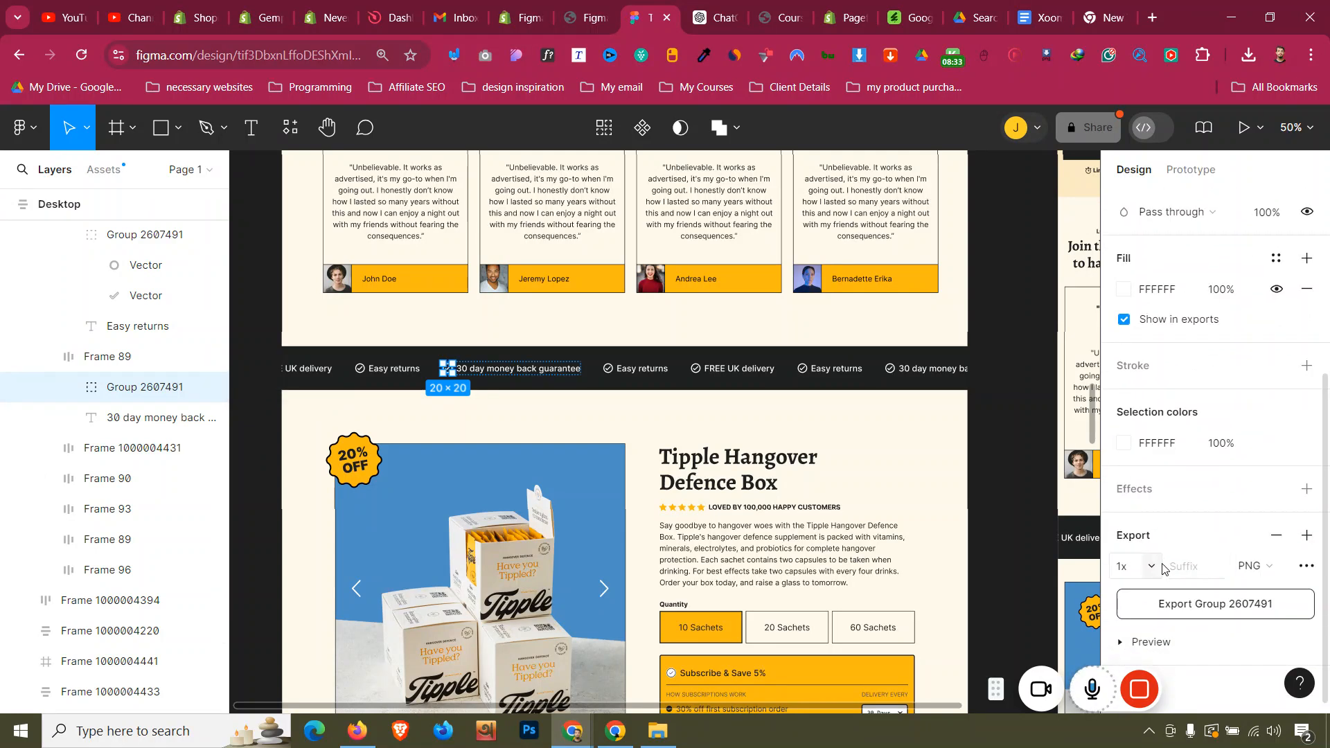
click(1153, 570)
click(1161, 600)
scroll(1161, 257, up, 4)
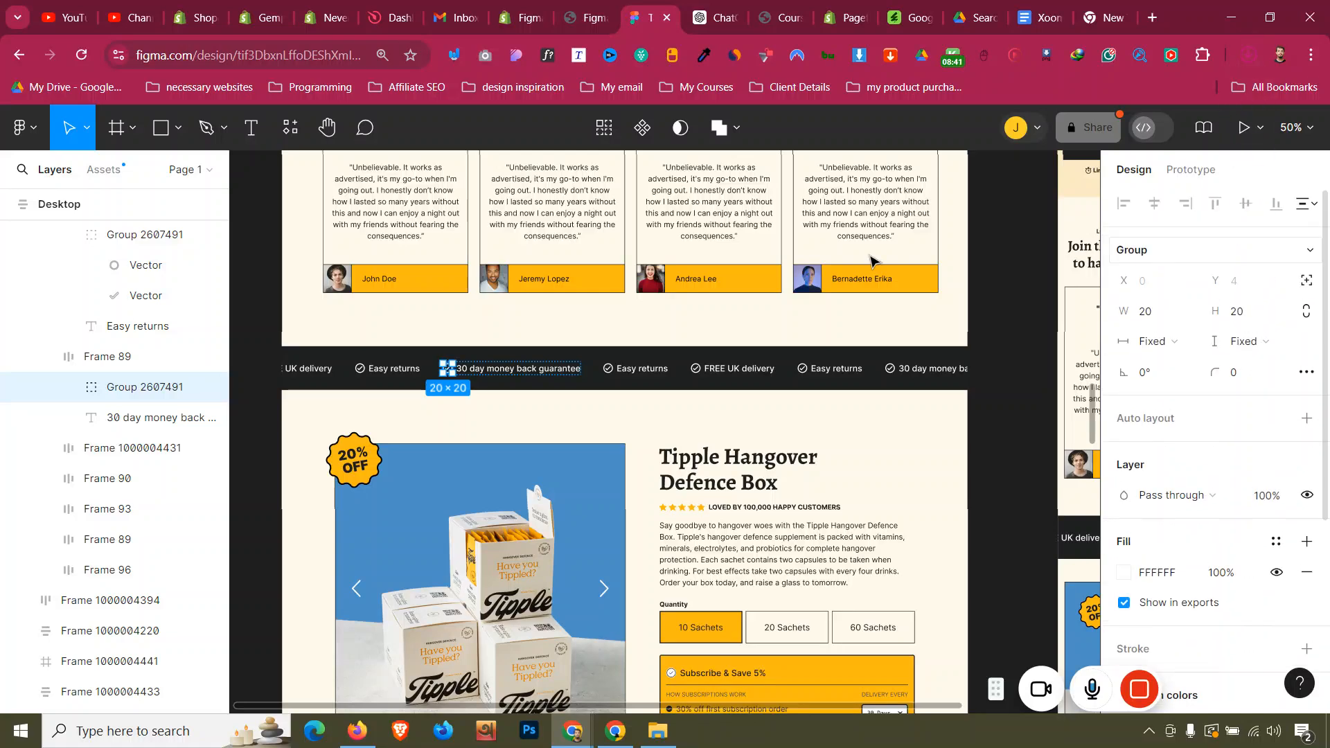
Switch back to PageFly and review the checkmark image references and placeholder texts in the marquee's HTML/Liquid code.
click(522, 8)
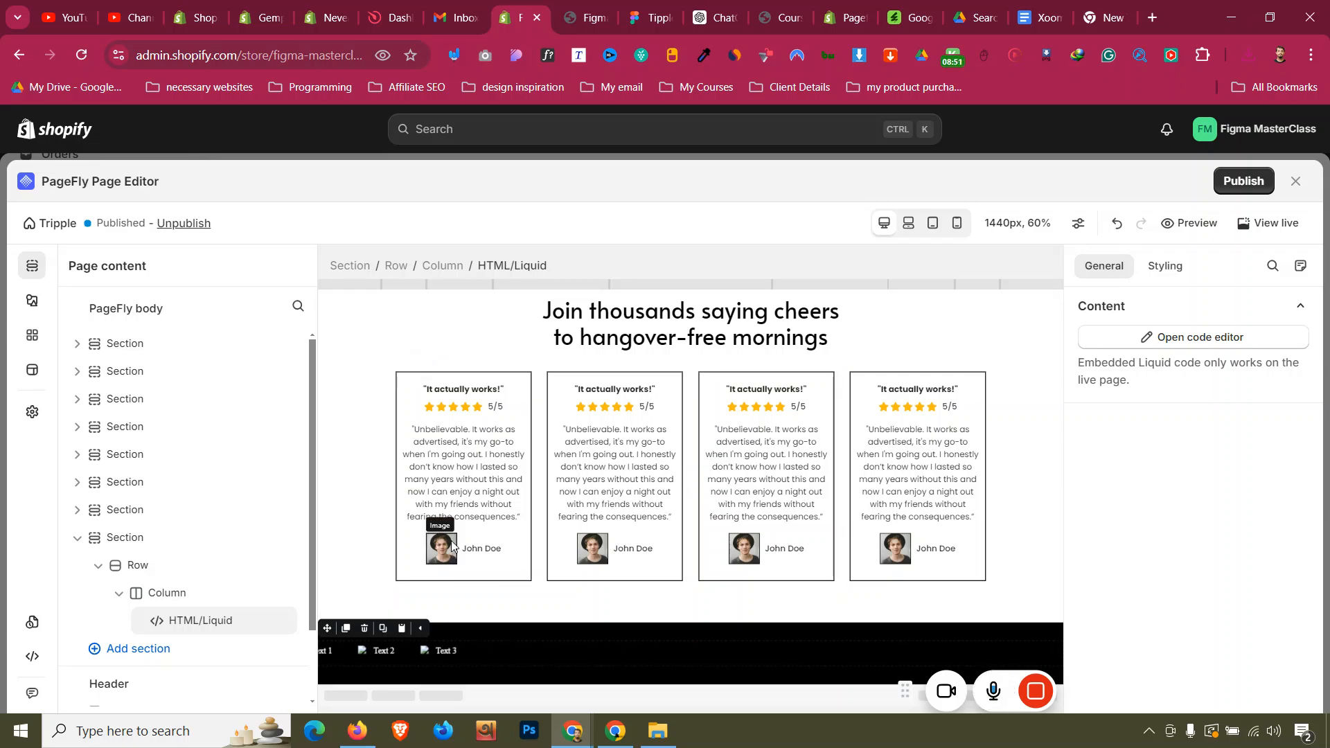
scroll(451, 545, up, 10)
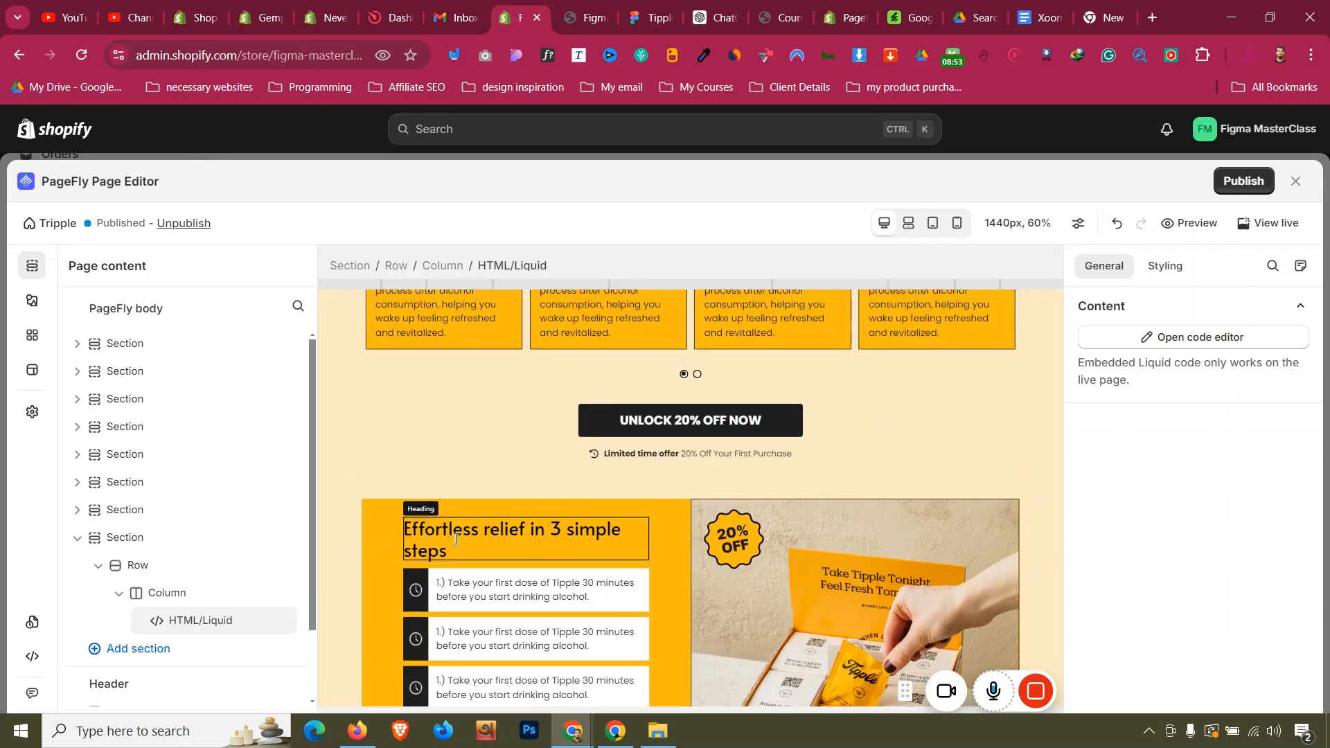
scroll(455, 537, down, 5)
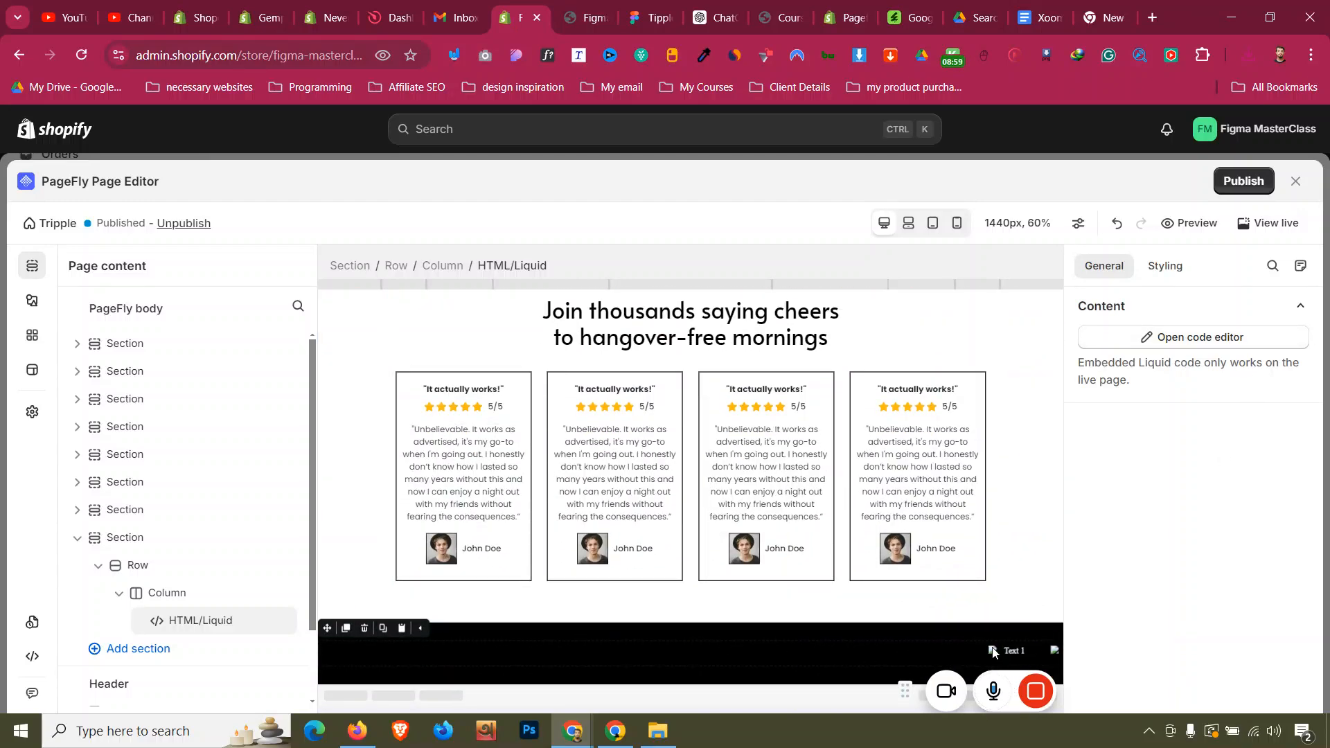
click(1187, 337)
scroll(1118, 515, down, 2)
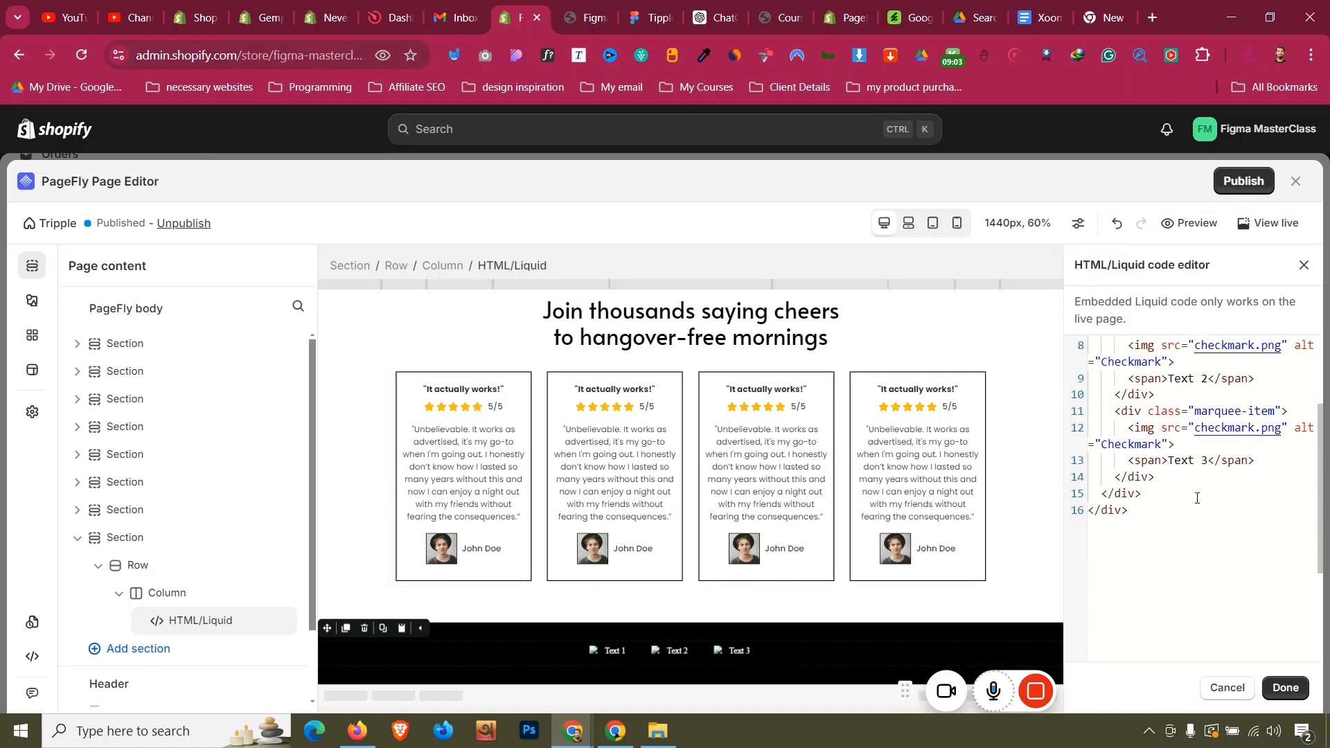
scroll(1197, 497, up, 1)
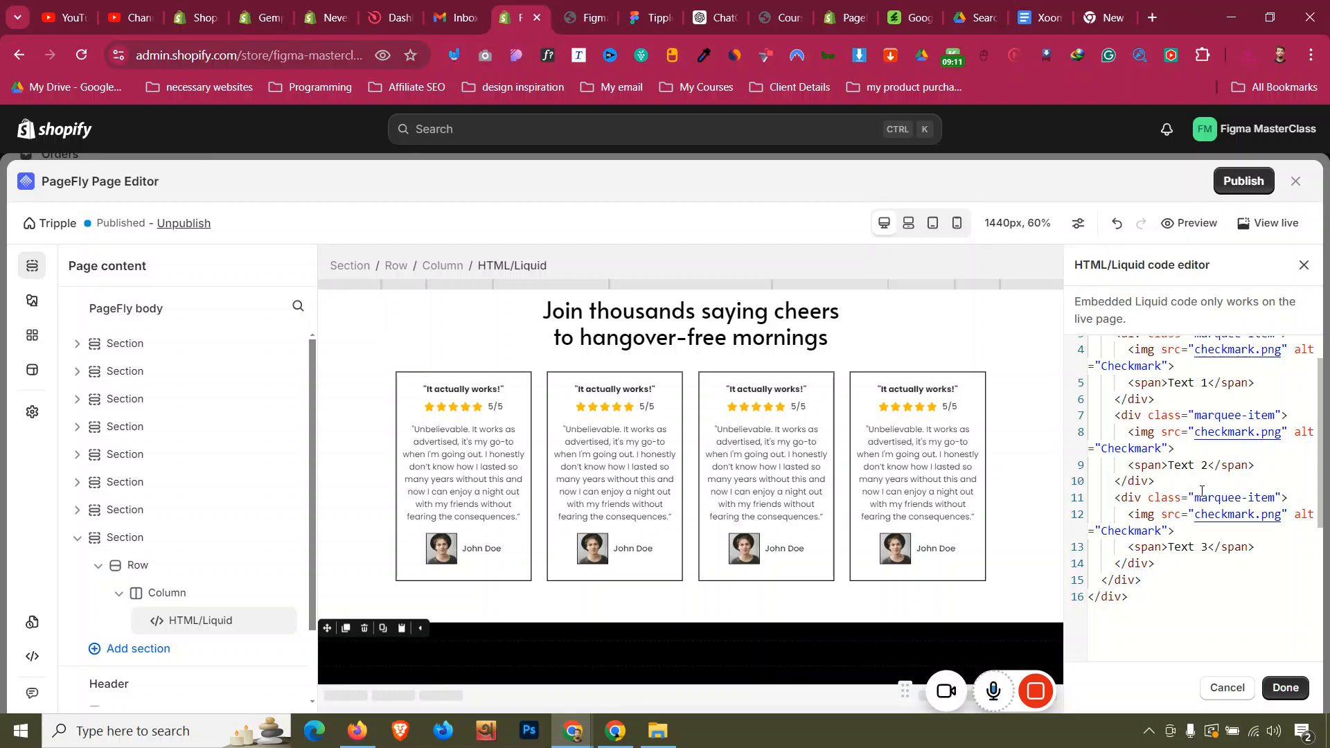
Switch to ChatGPT and copy the complete script.js code that clones the marquee items for the loop effect.
click(625, 13)
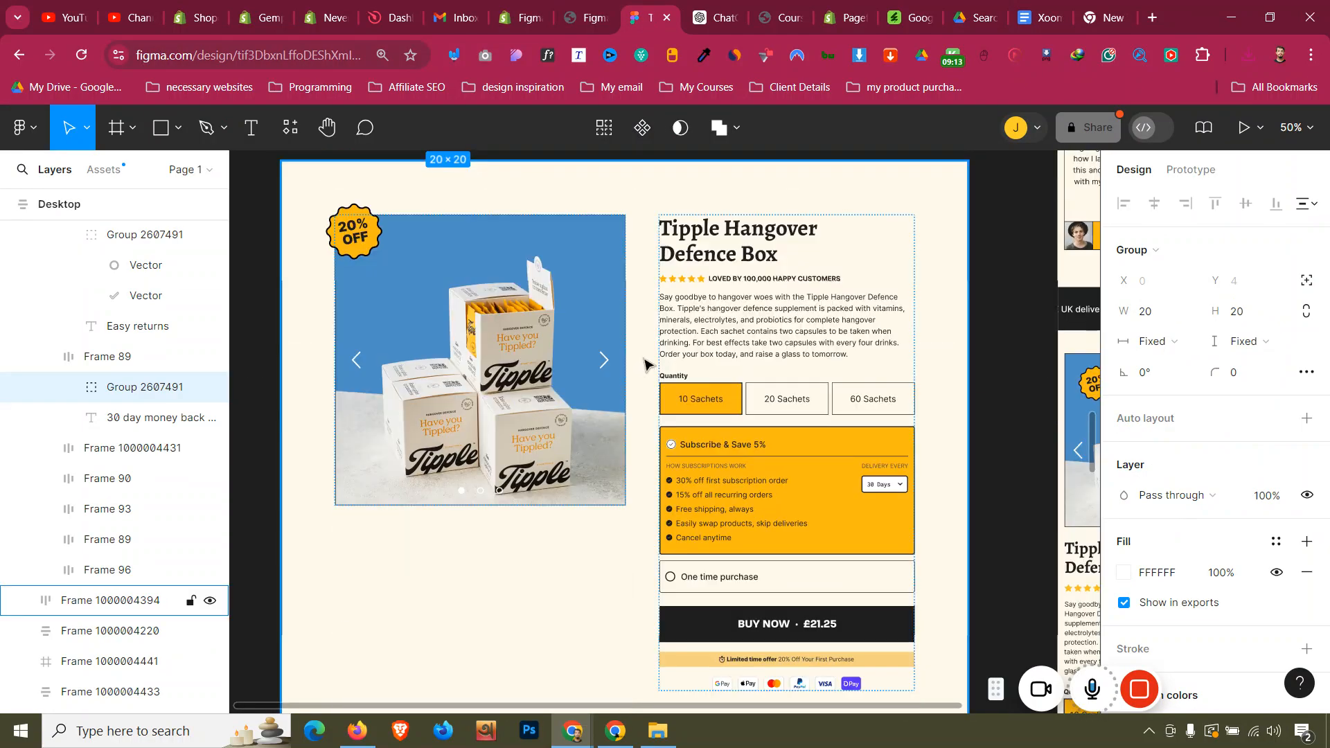
click(720, 5)
scroll(531, 437, down, 15)
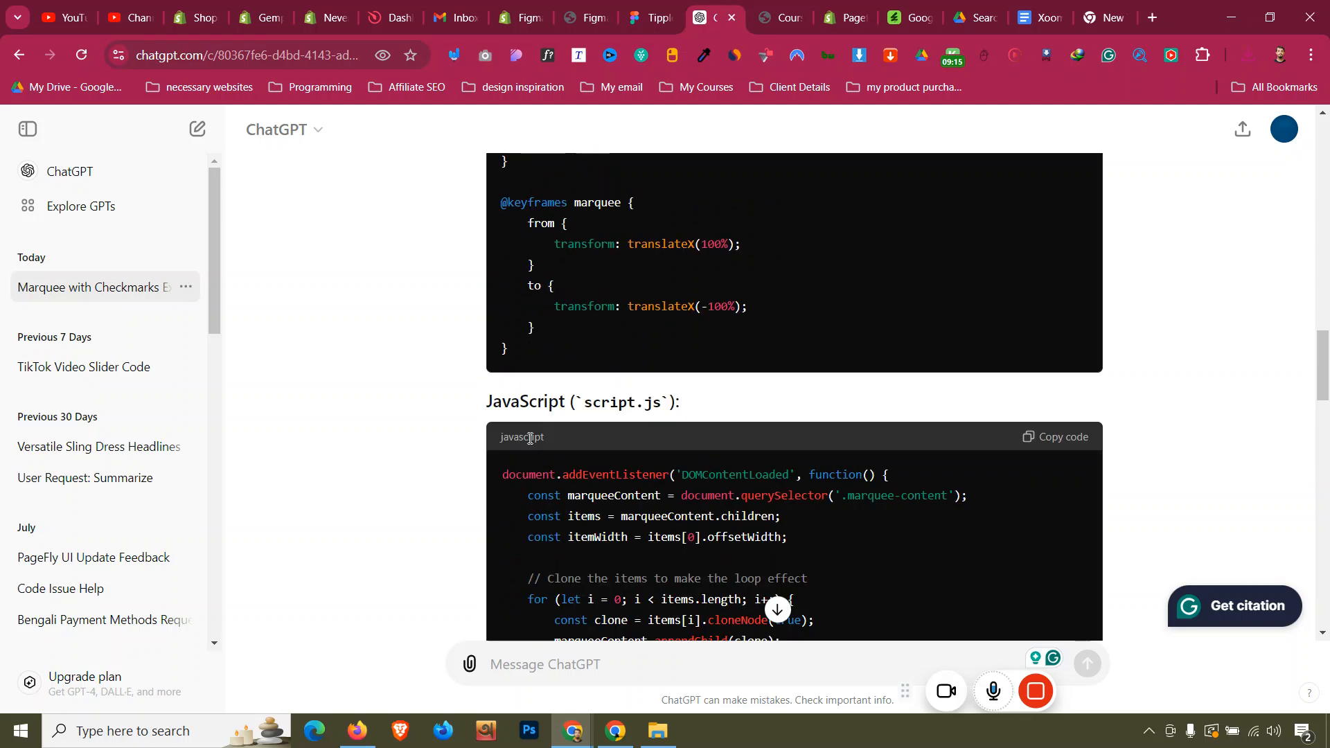
scroll(531, 437, up, 1)
drag(534, 436, 493, 221)
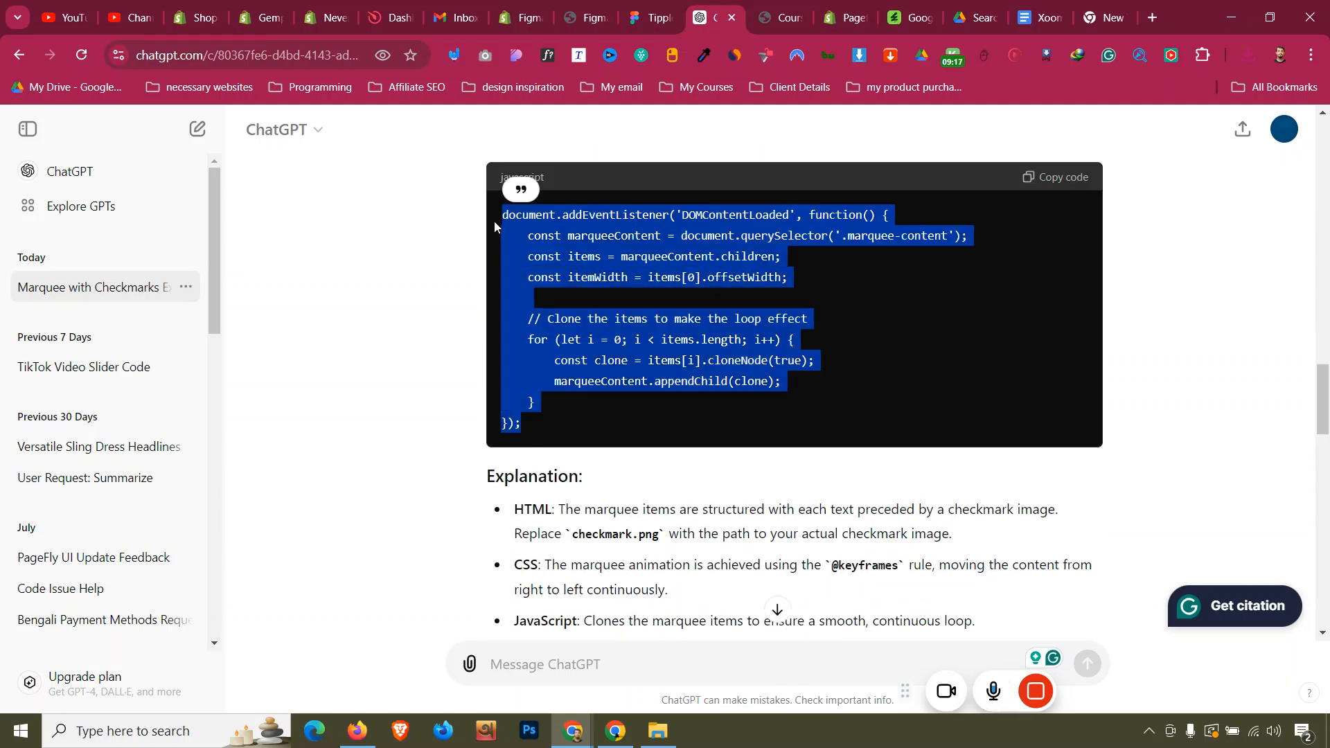
Replace PageFly's entire custom JavaScript with the copied marquee cloning script, then save and publish the page.
click(521, 5)
click(32, 656)
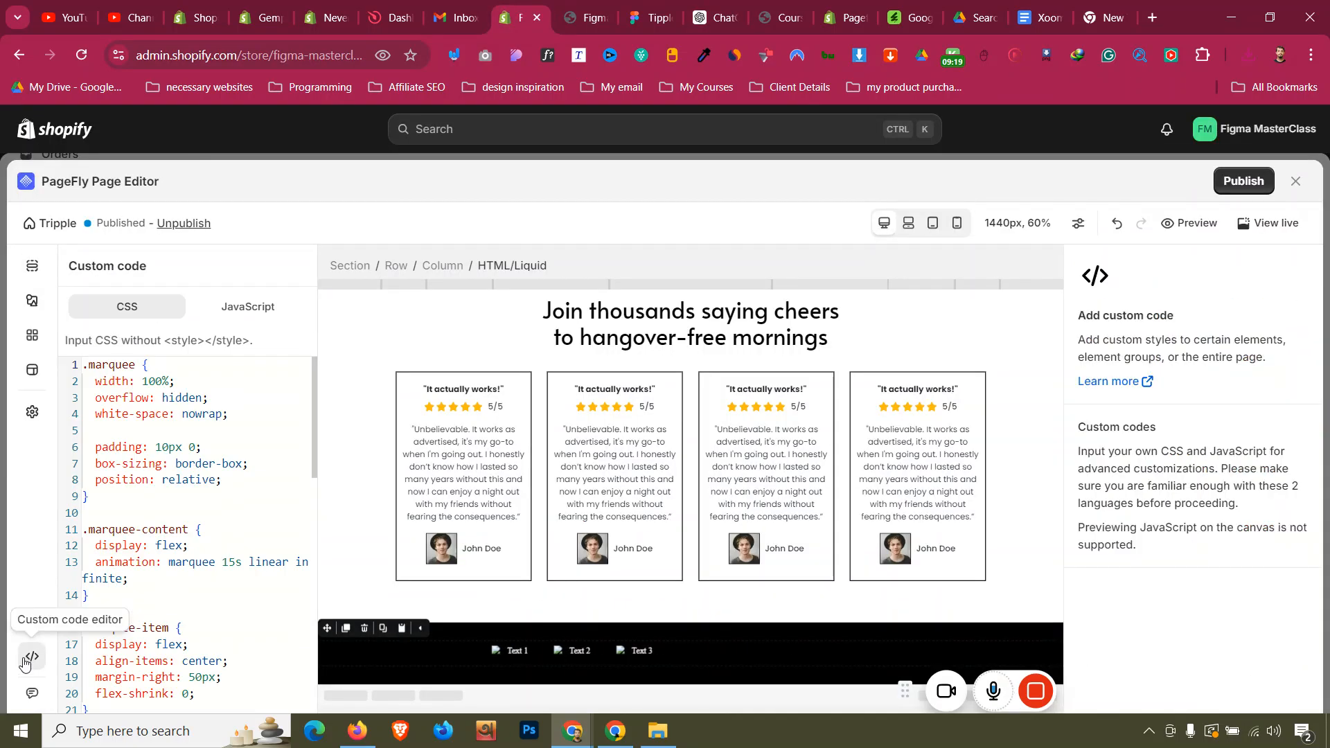
click(241, 318)
scroll(212, 452, down, 4)
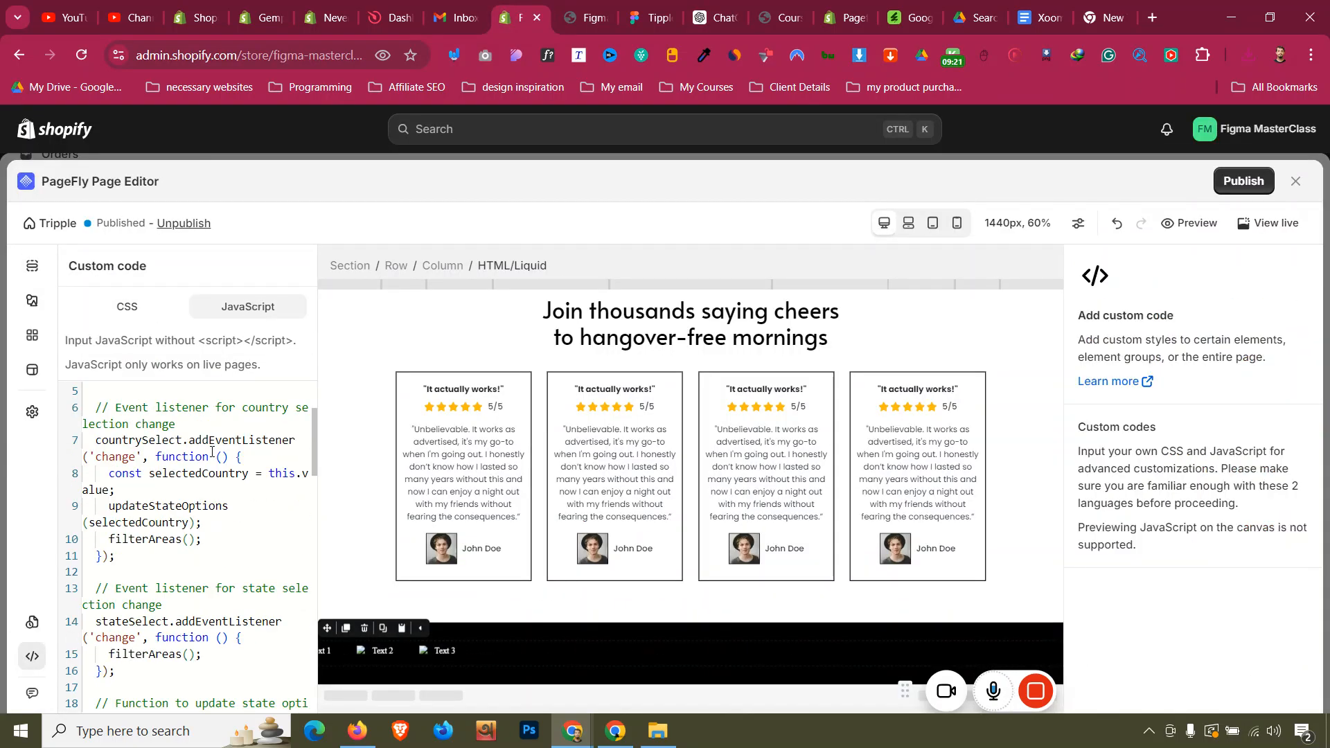
key(ctrl+a)
text(document.addEventListener('DOMContentLoaded', function () {   const marqueeContent = document.querySelector('.marquee-content');   const items = marqueeContent.children;   const itemWidth = items[0].offsetWidth;    // Clone the items to make the loop effect   for (let i = 0; i < items.length; i++) {     const clone = items[i].cloneNode(true);     marqueeContent.appendChild(clone);   } });)
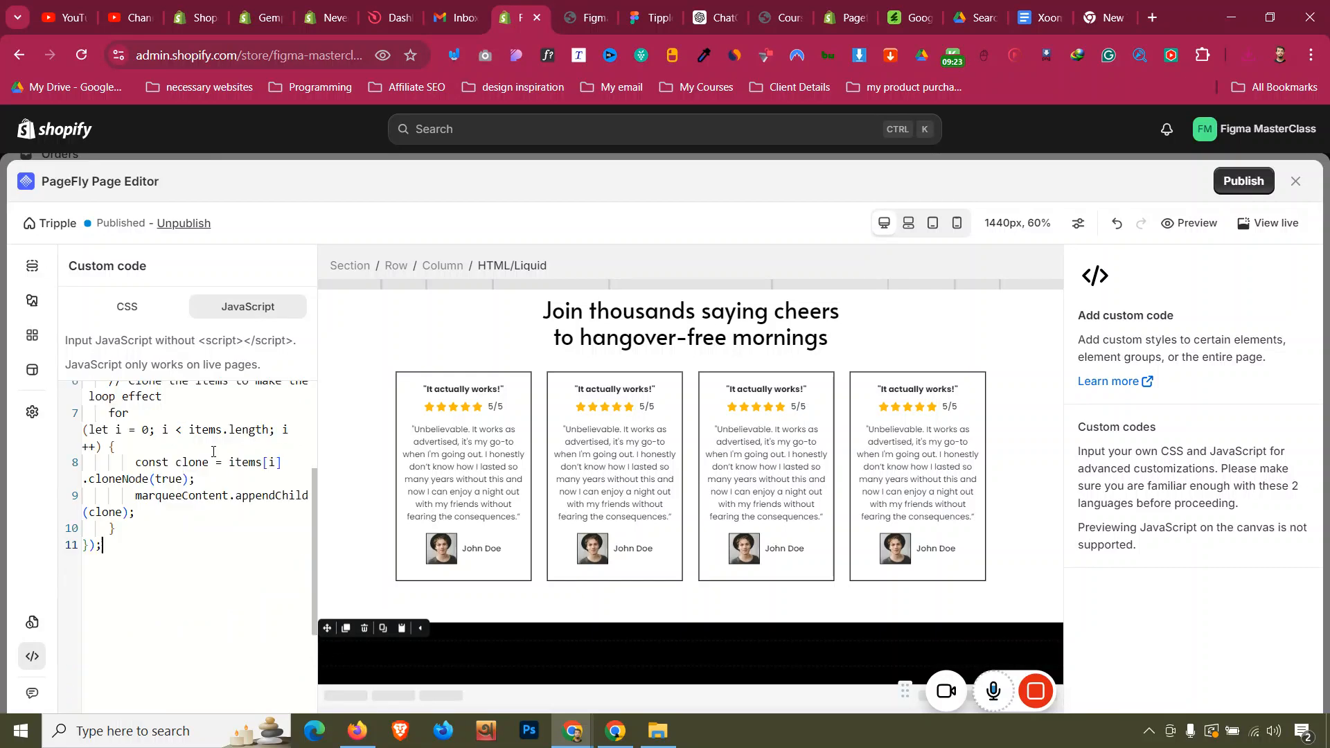
scroll(211, 474, up, 5)
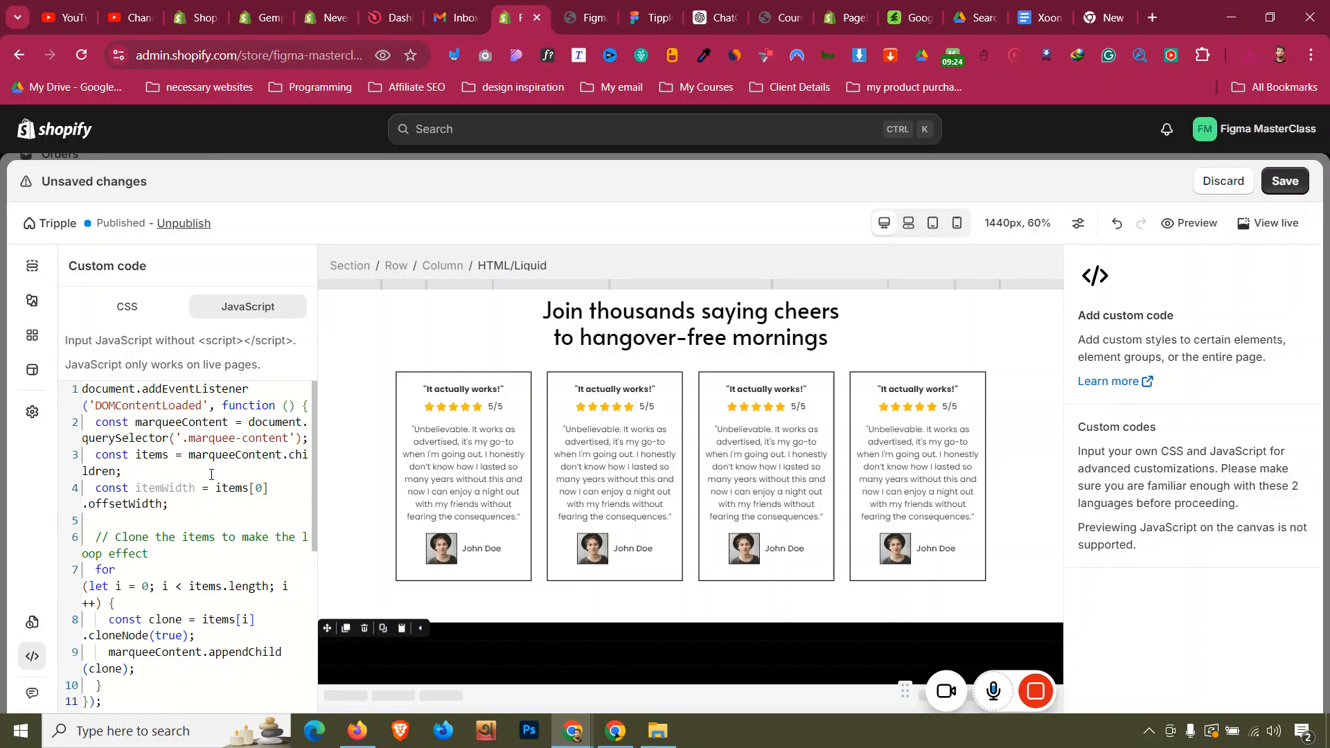
click(1287, 188)
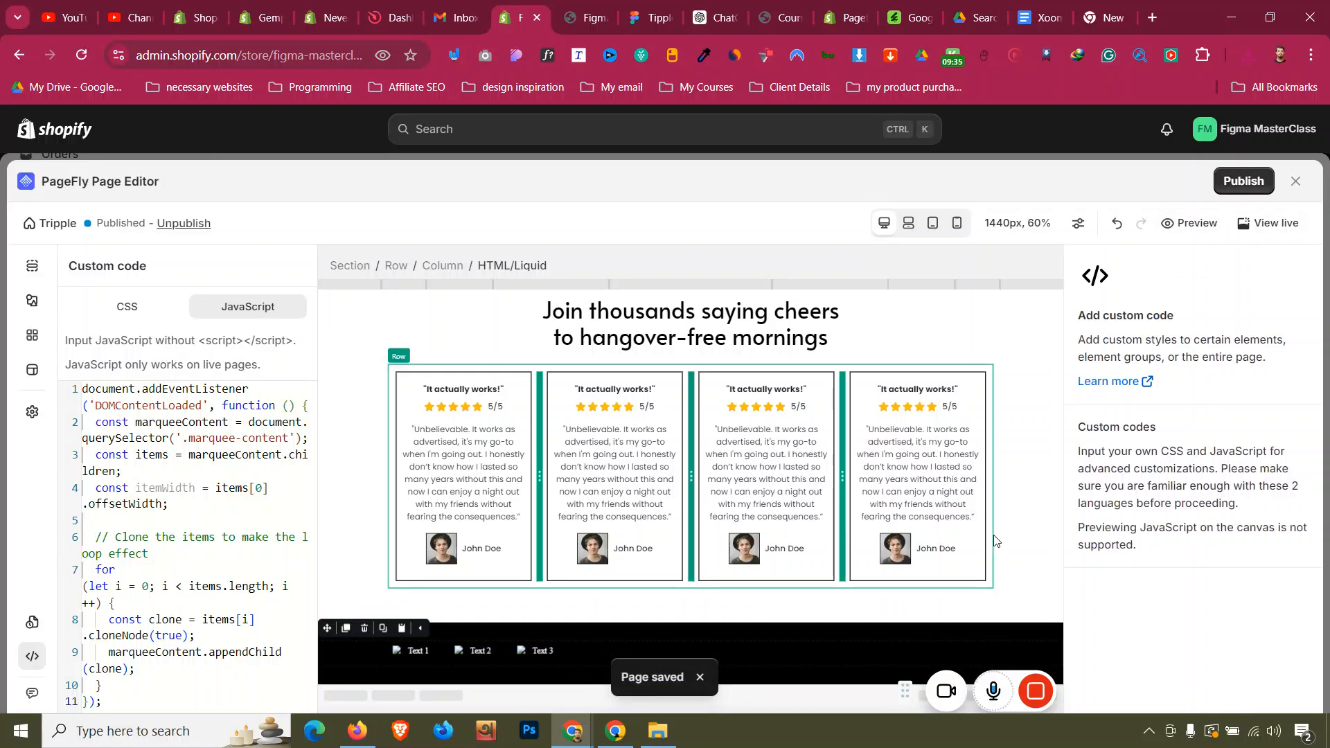
click(1238, 186)
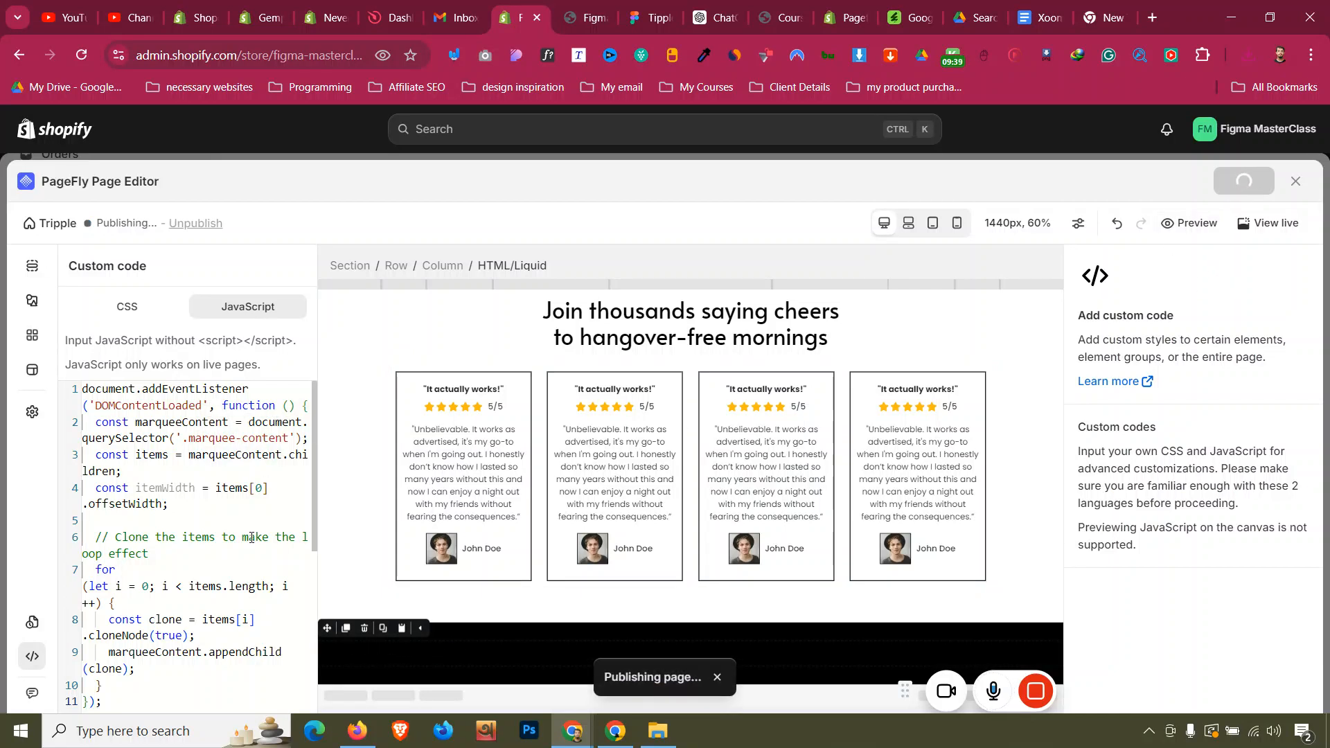
Open the live page and check how the marquee scrolls in the black section below the testimonials.
click(339, 651)
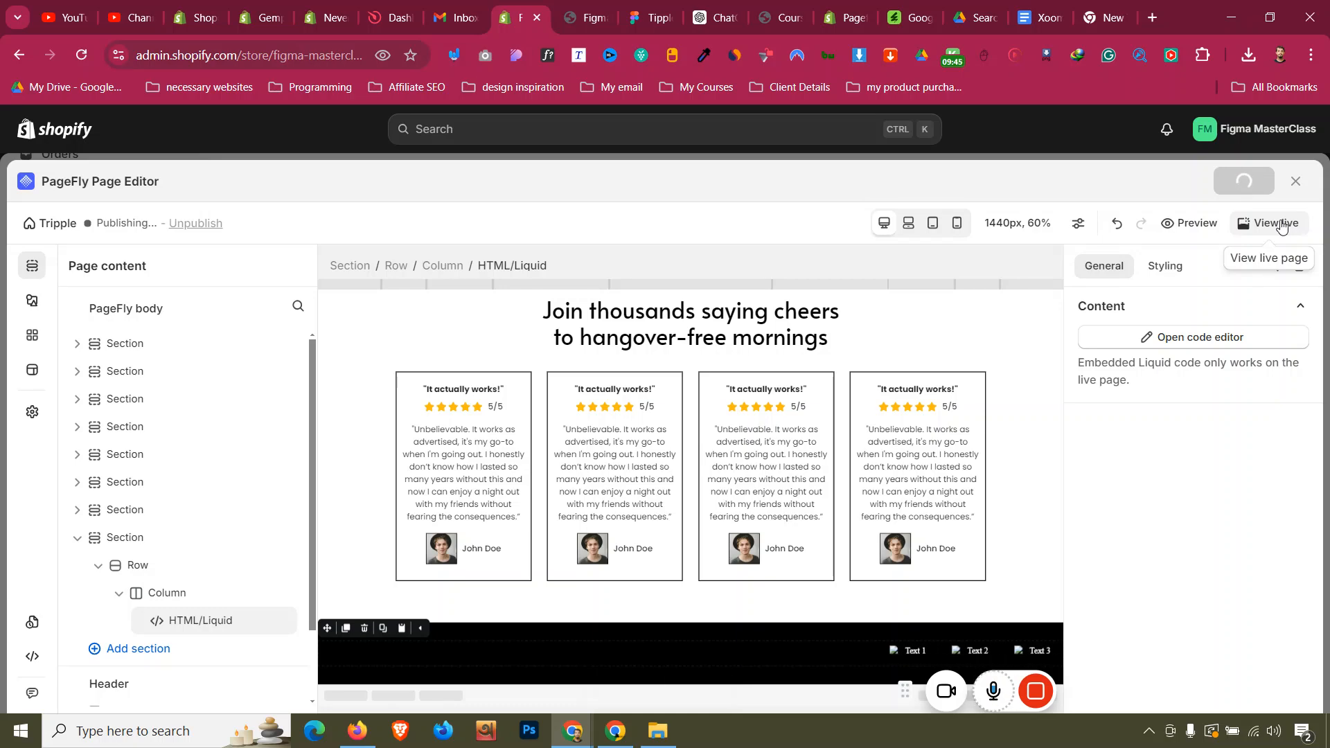
click(1281, 226)
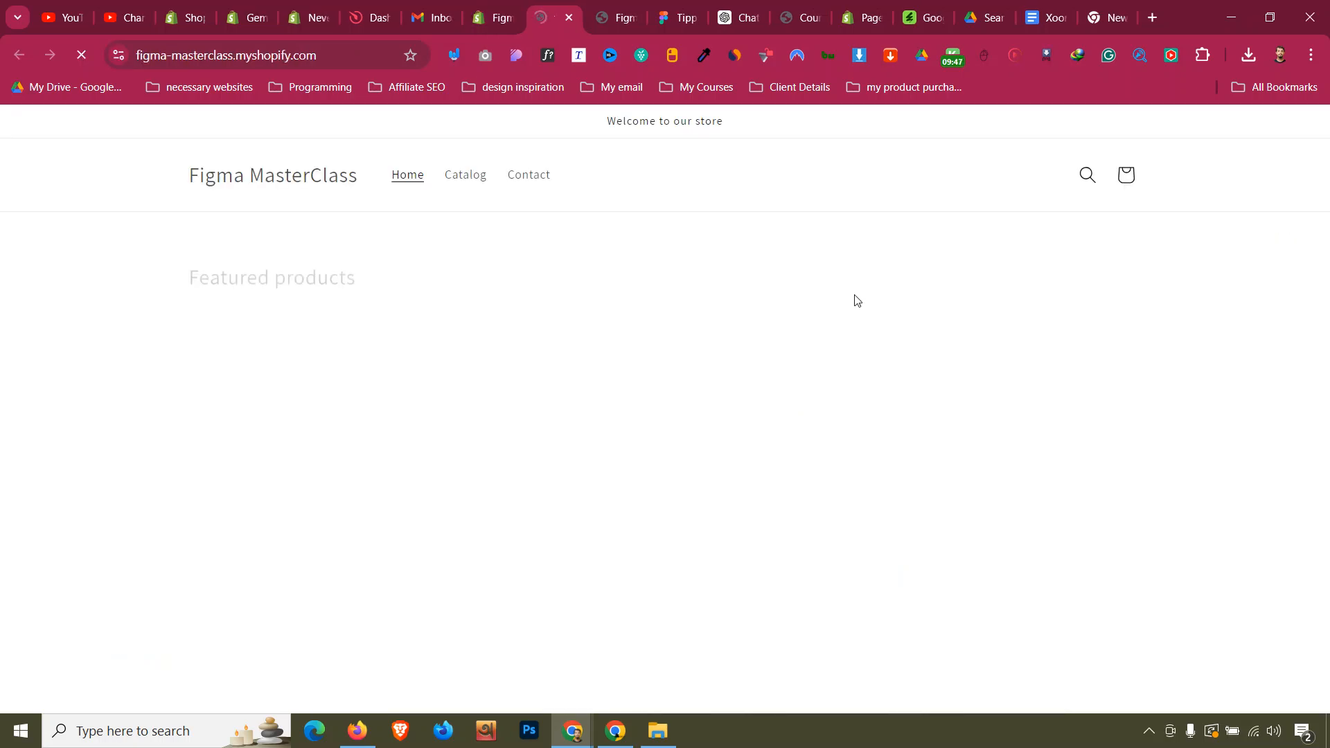
scroll(816, 309, down, 20)
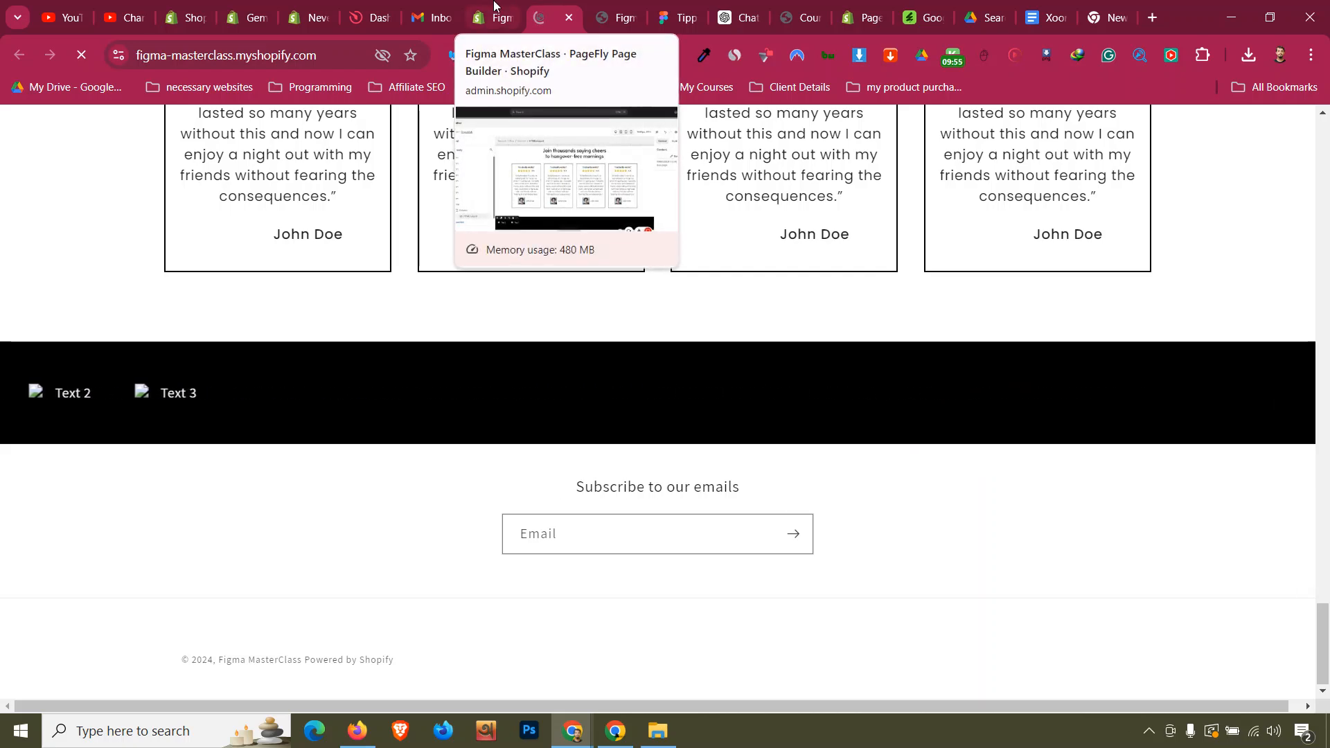
Return to PageFly, review the marquee element's HTML/Liquid code, and close the page editor.
click(493, 5)
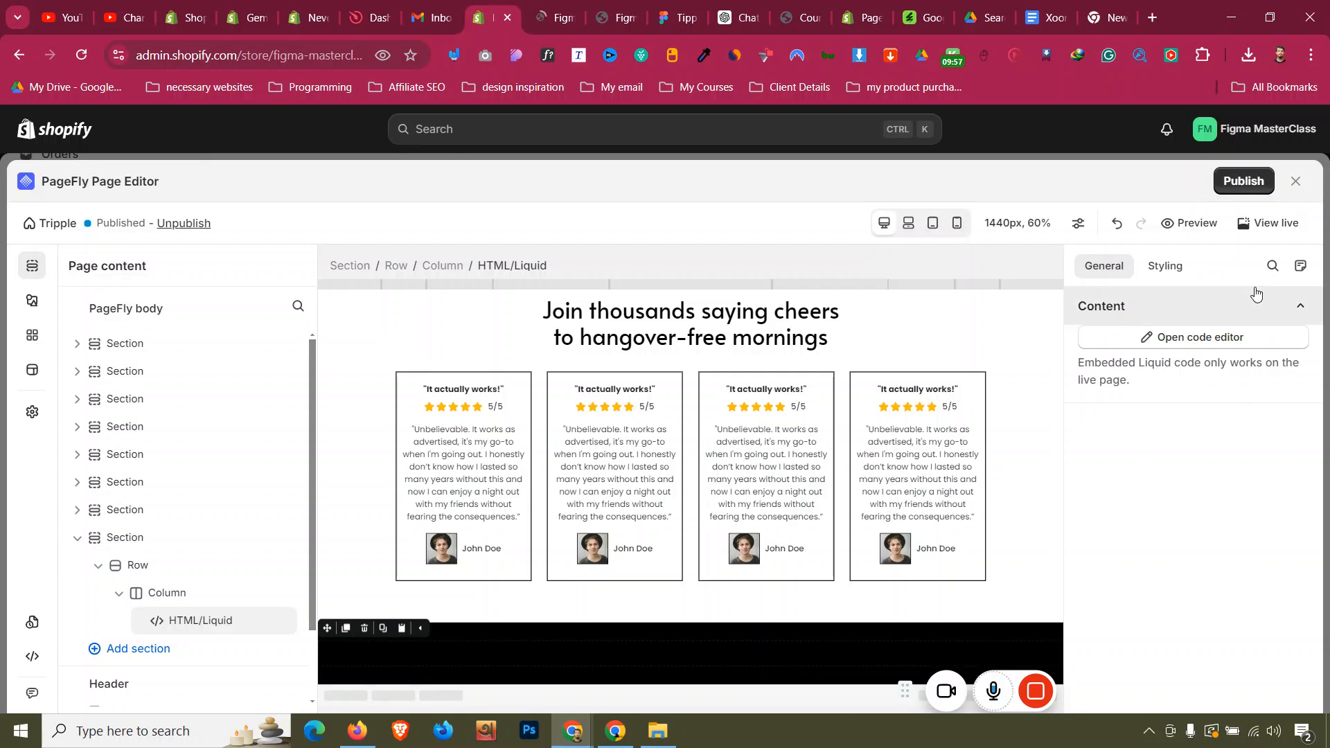
click(1238, 345)
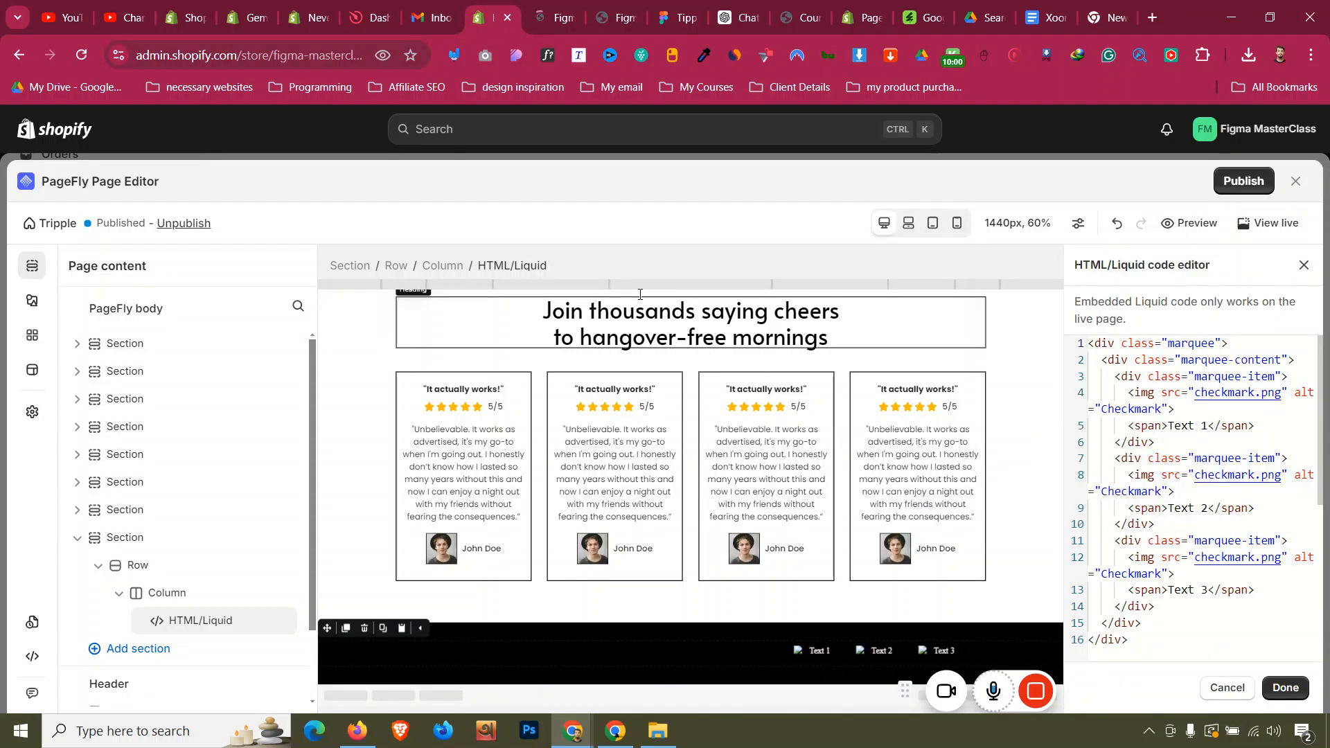
click(1295, 181)
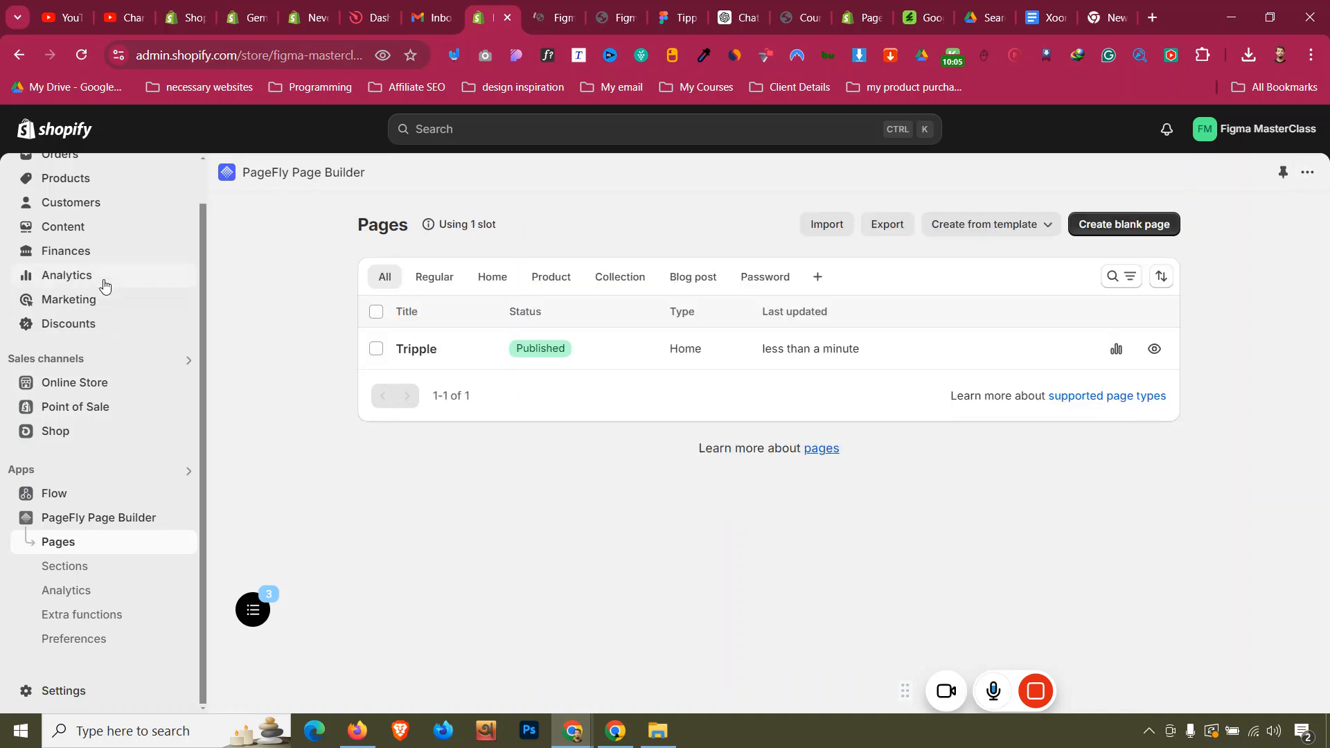
Upload Group 2607491.png from Downloads to Shopify's Files and copy the uploaded image's link.
click(119, 231)
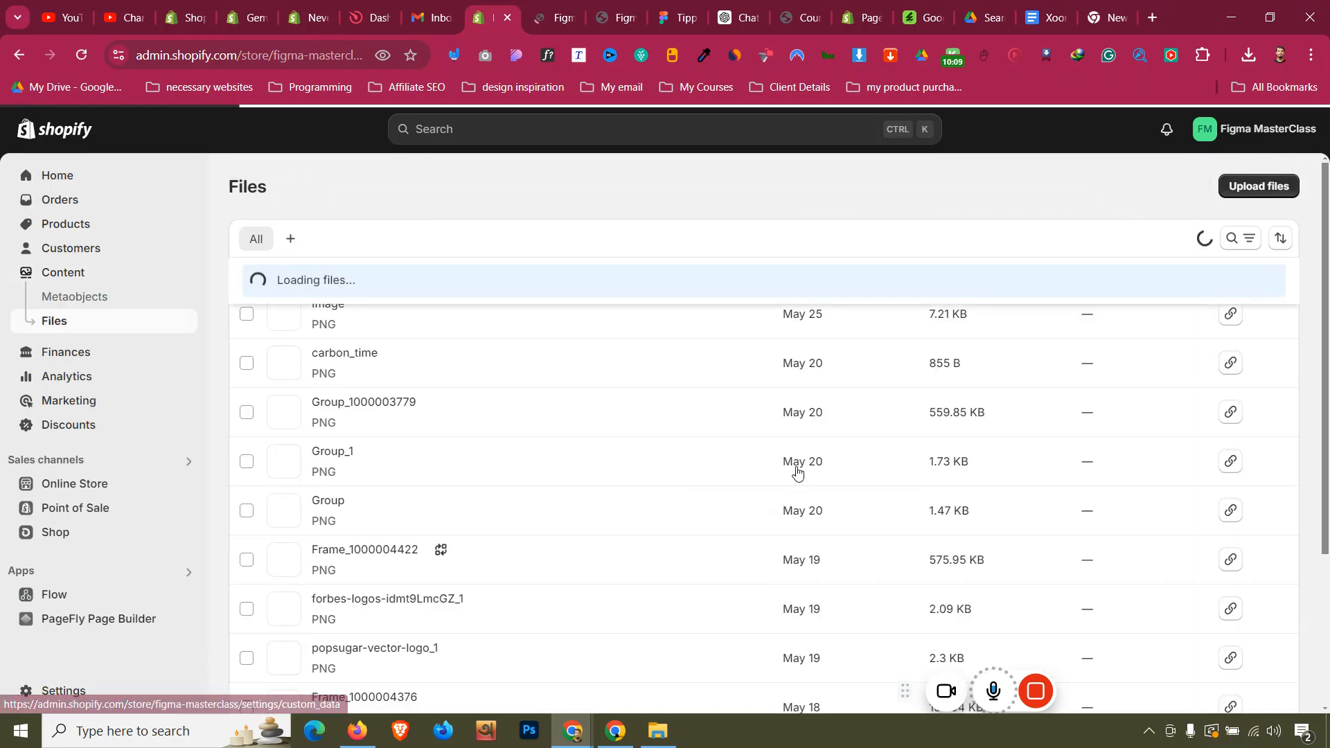
click(1259, 185)
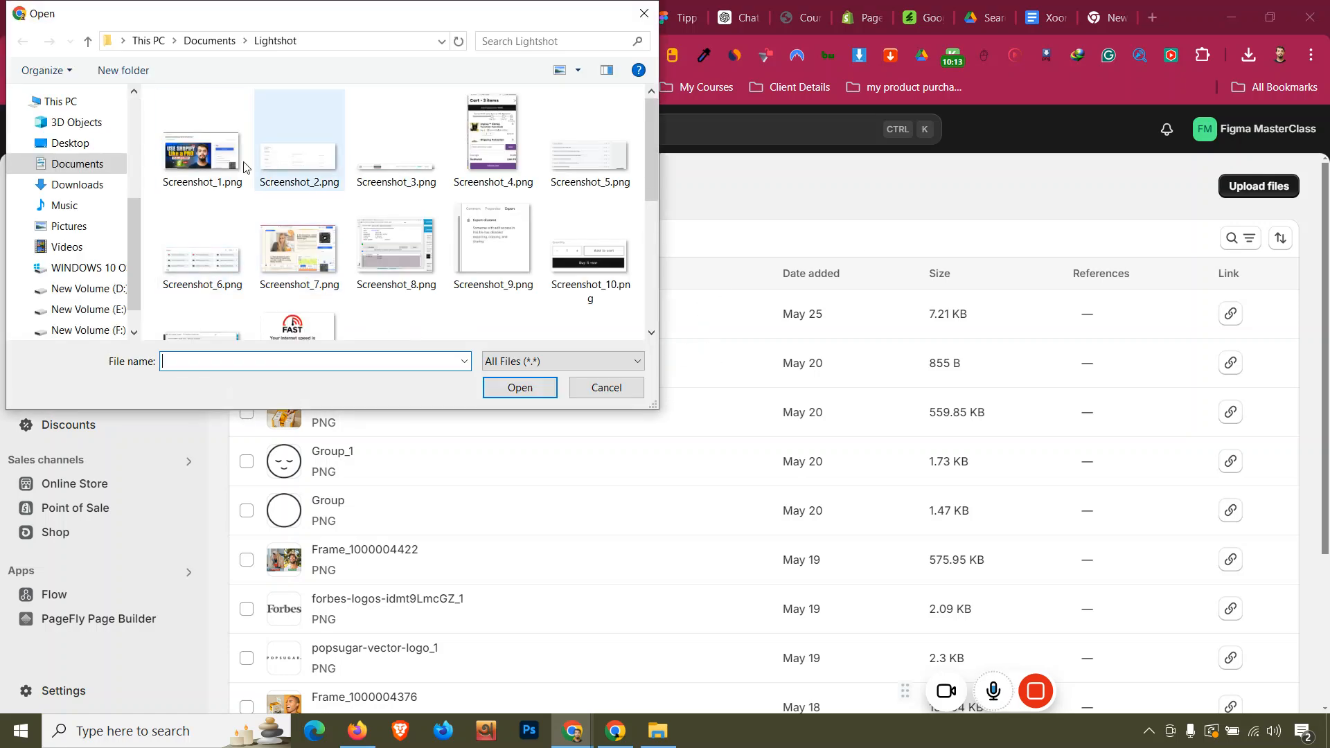
click(95, 185)
click(222, 161)
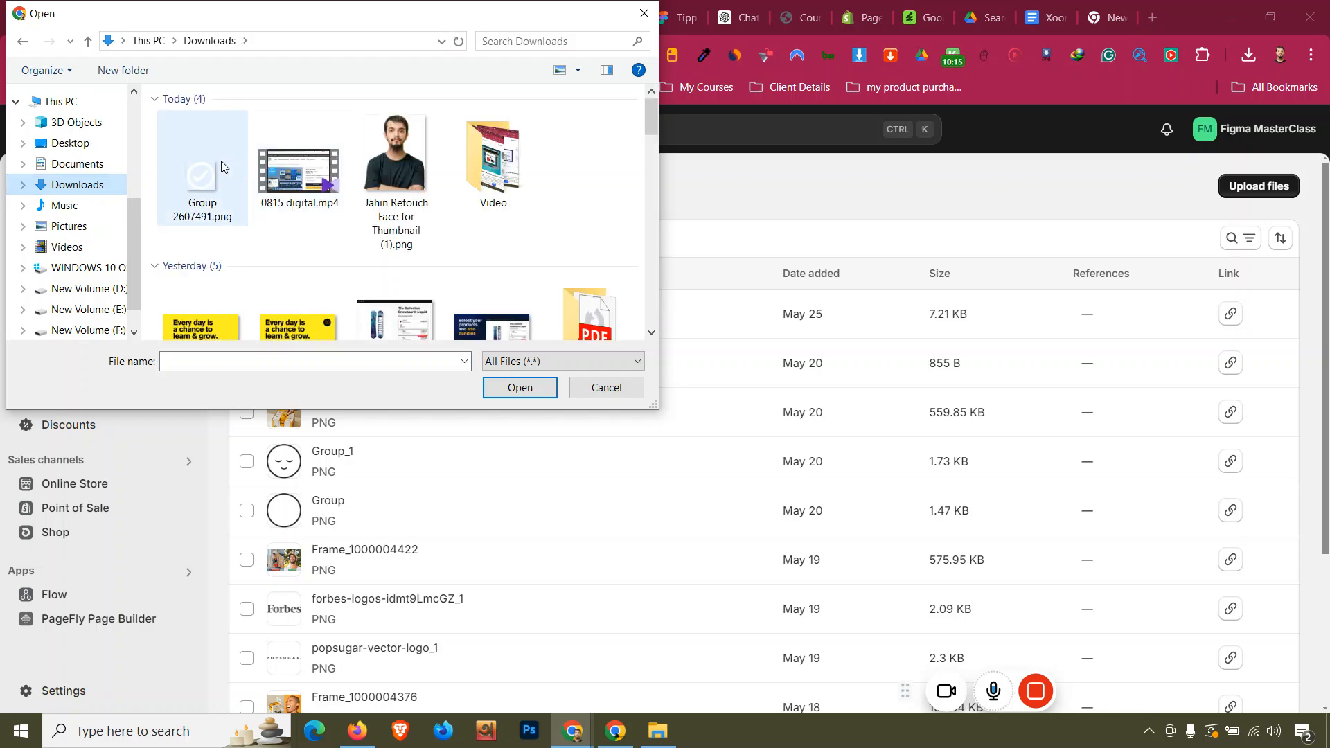
click(520, 387)
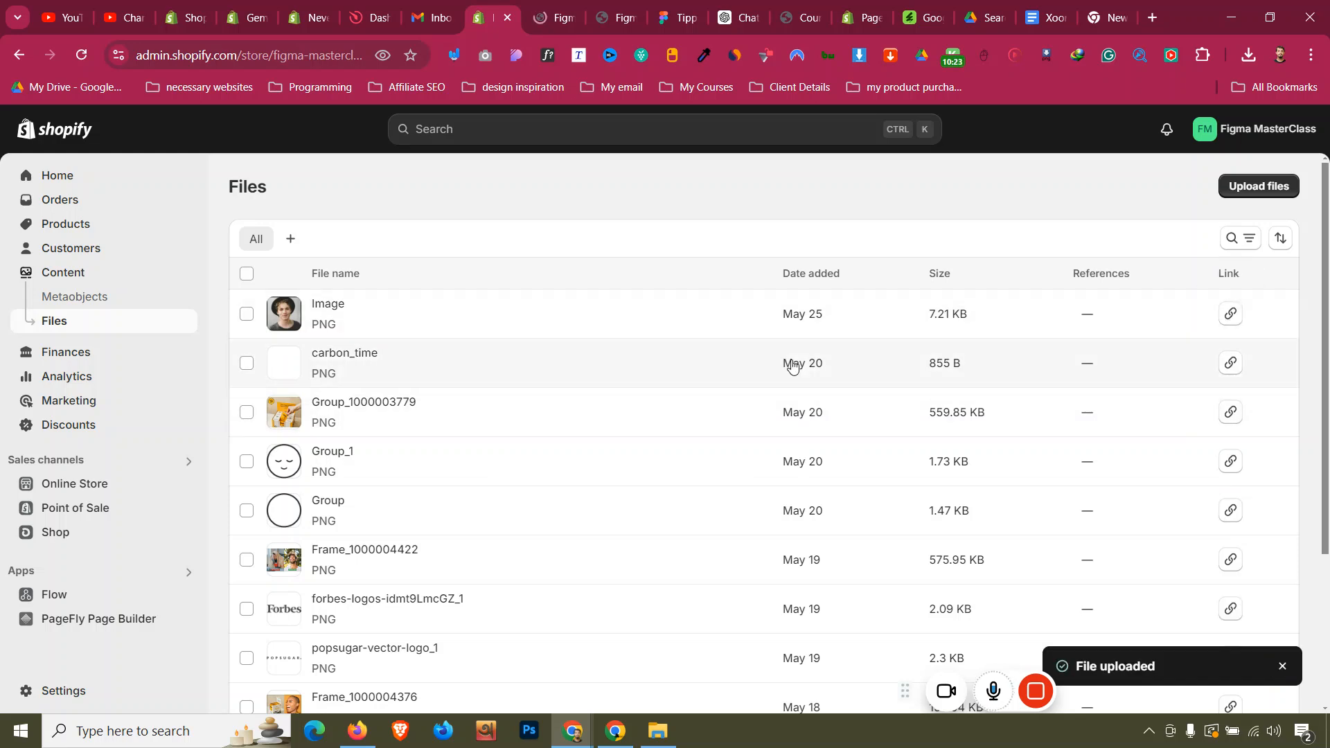
click(1237, 316)
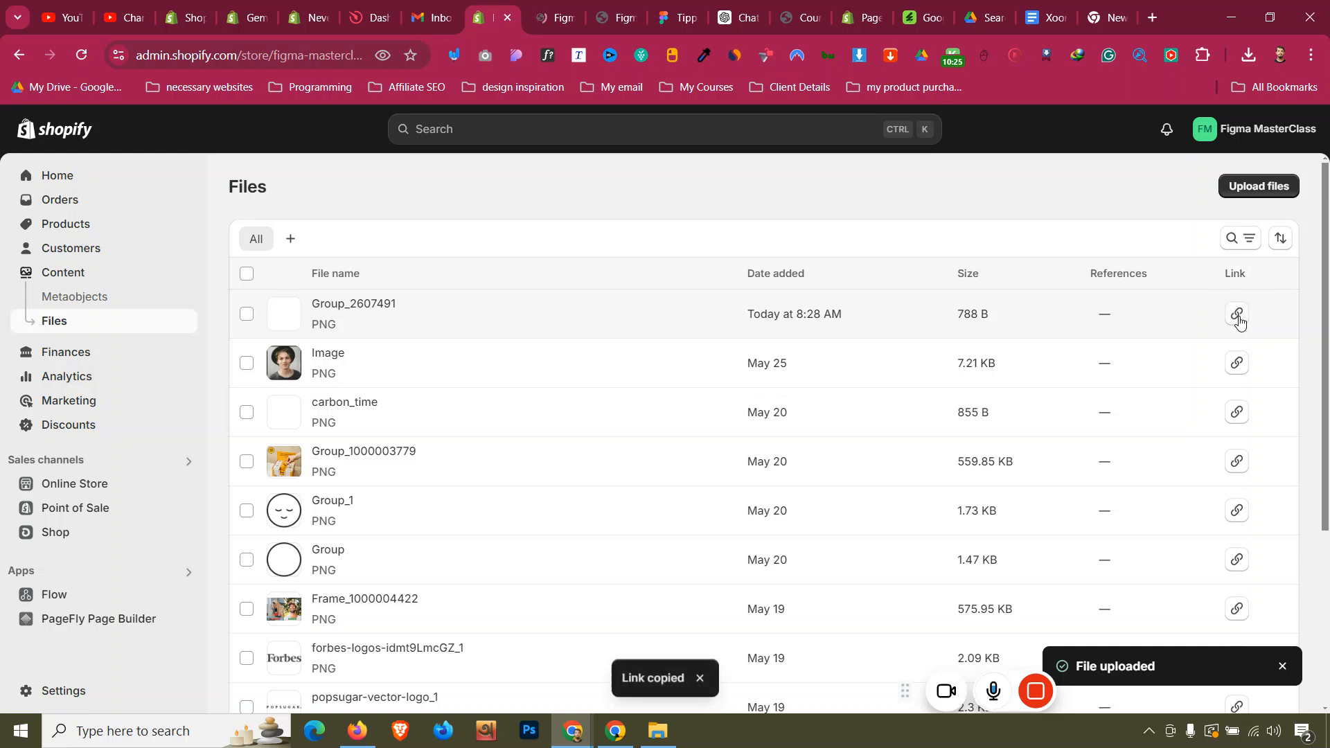
Open the PageFly Page Builder's Pages list in a separate browser tab.
click(158, 626)
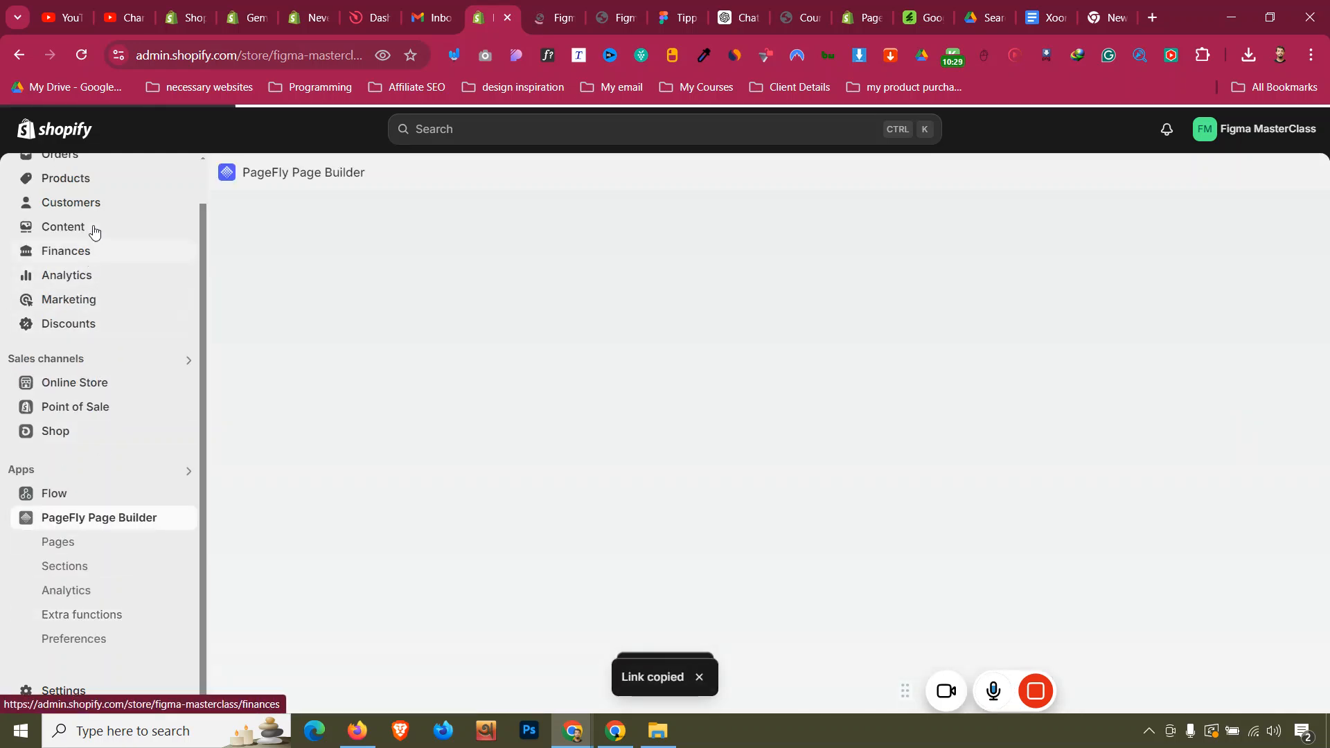
right_click(95, 187)
click(131, 201)
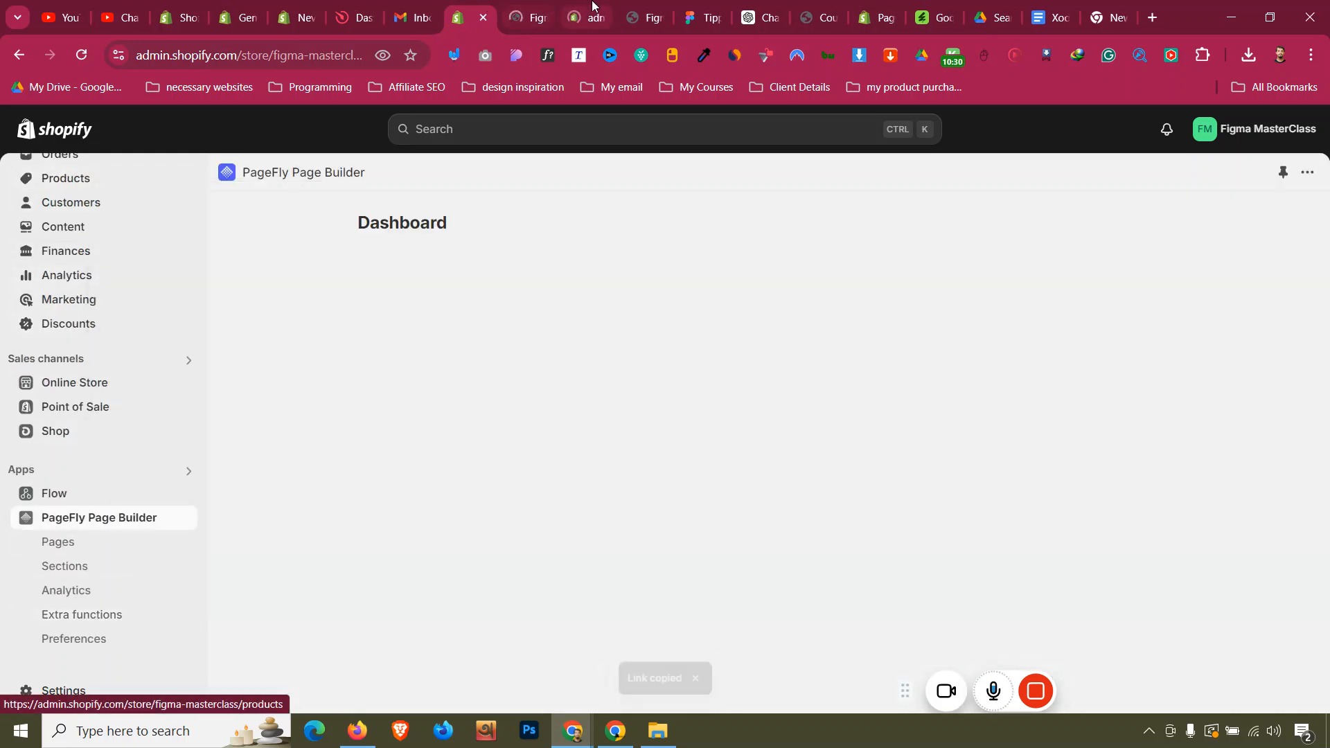
click(501, 7)
click(543, 5)
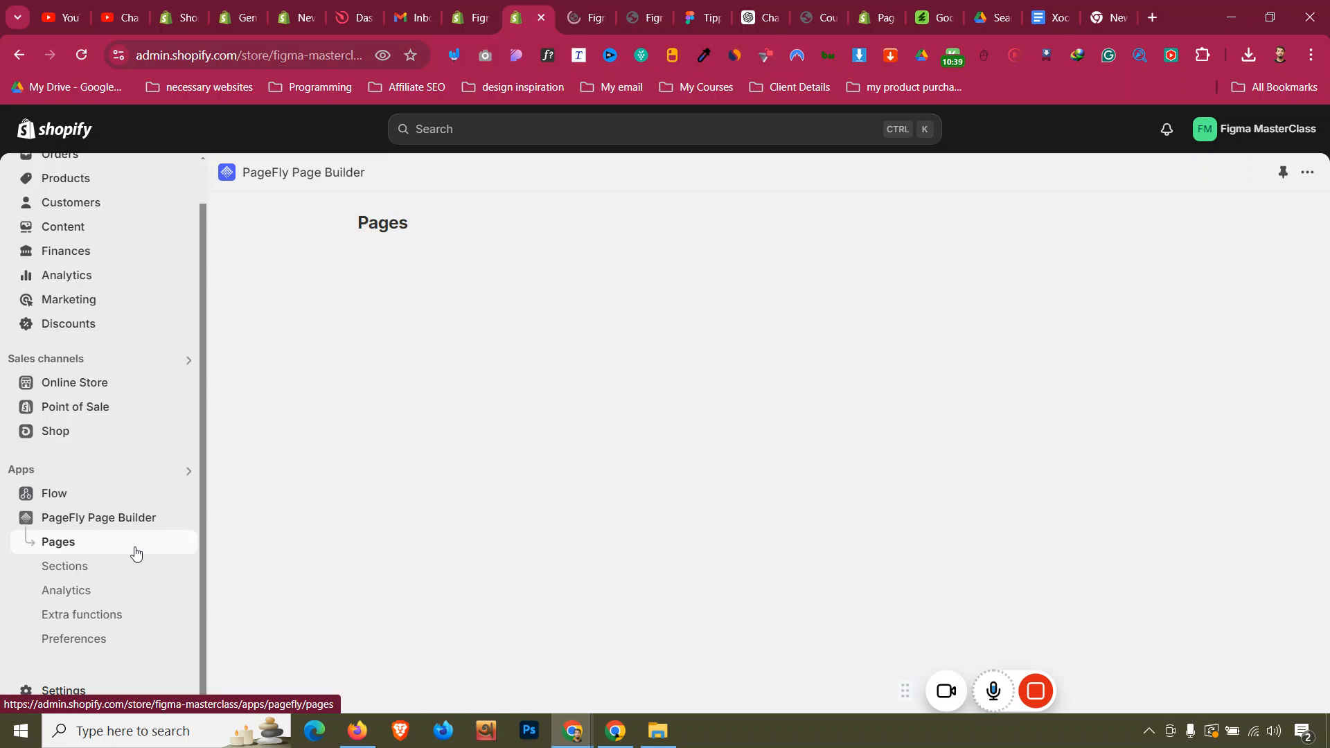
Look over the black marquee section on the live storefront, and return to PageFly's Pages list.
click(469, 5)
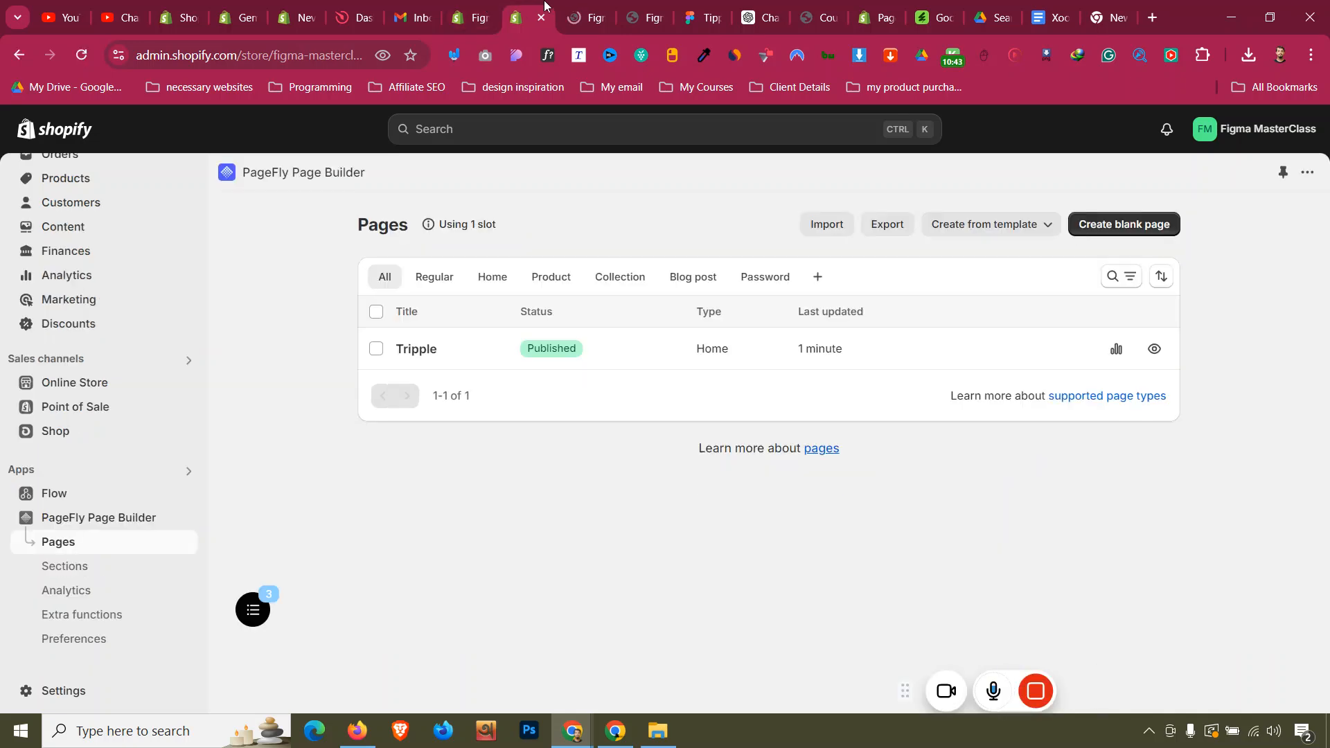
click(579, 6)
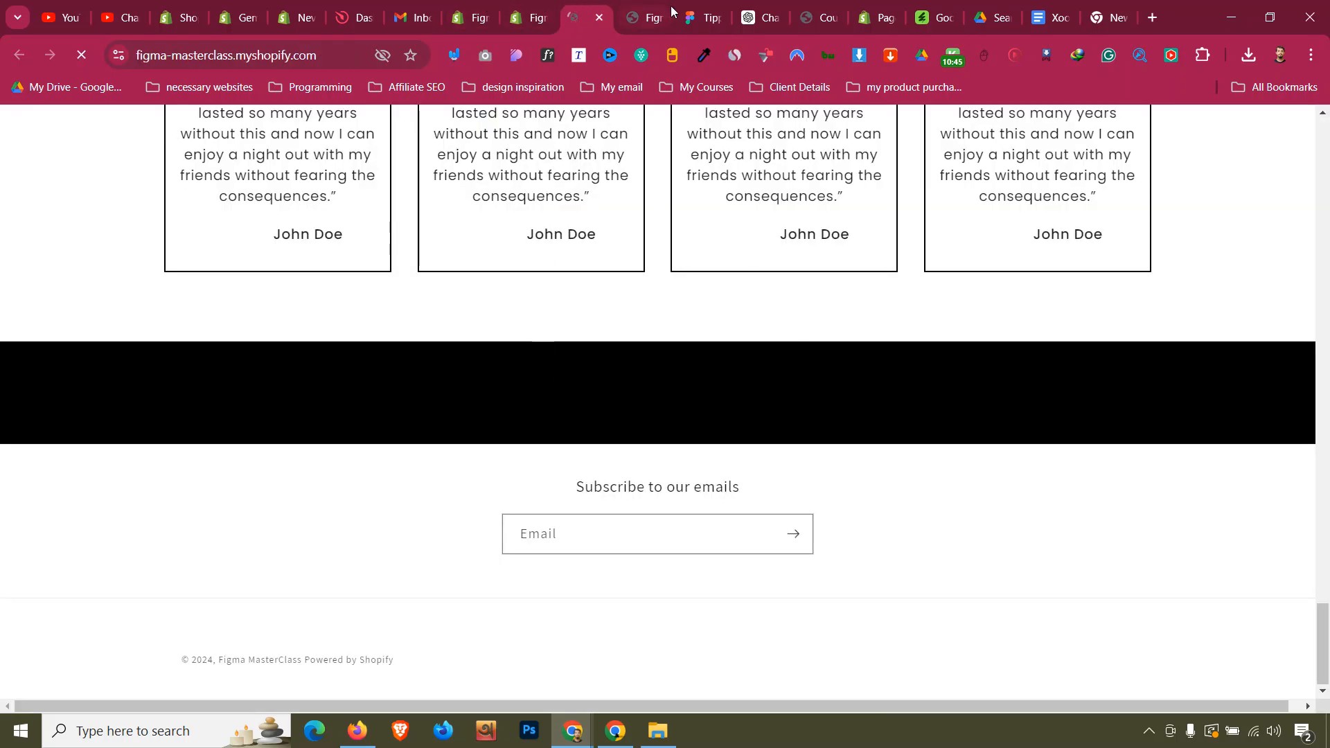
scroll(951, 393, up, 5)
scroll(951, 393, down, 5)
click(539, 7)
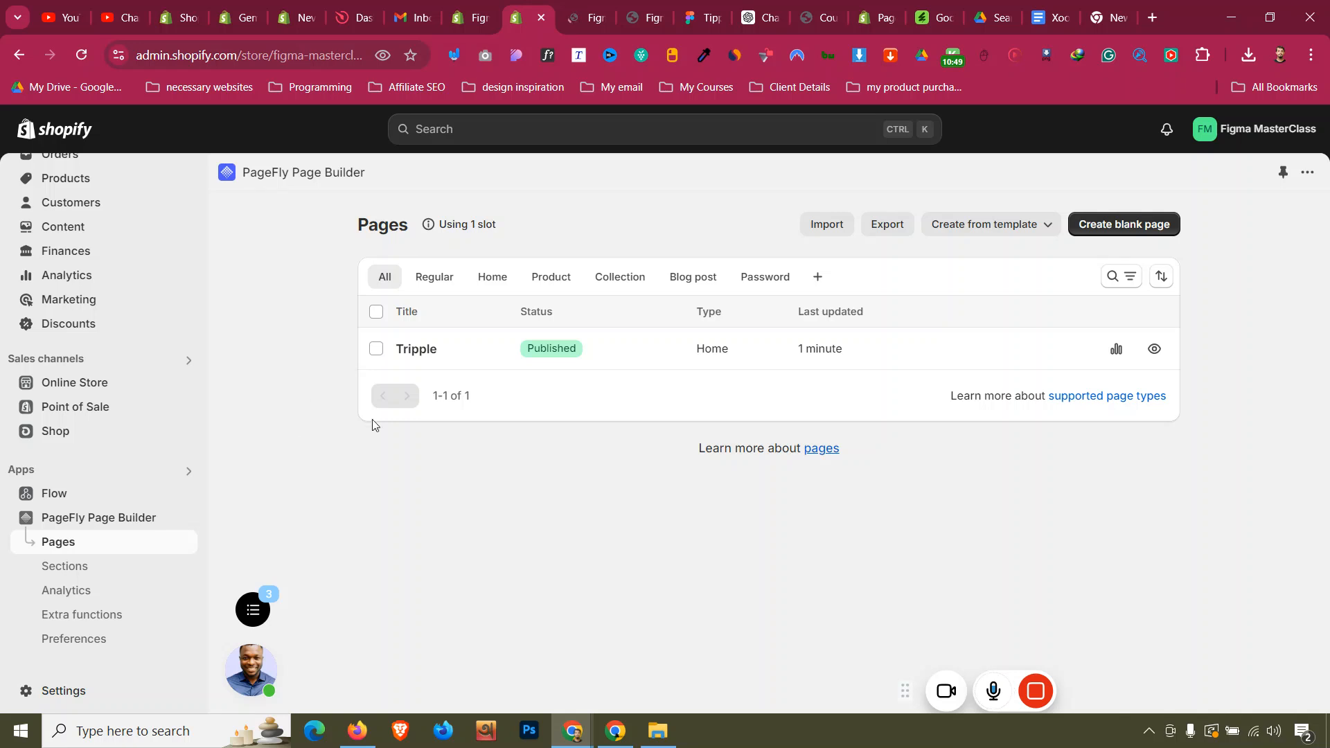
Open the Tripple page for editing and bring up the HTML/Liquid code of the marquee below the testimonials.
click(416, 349)
click(656, 18)
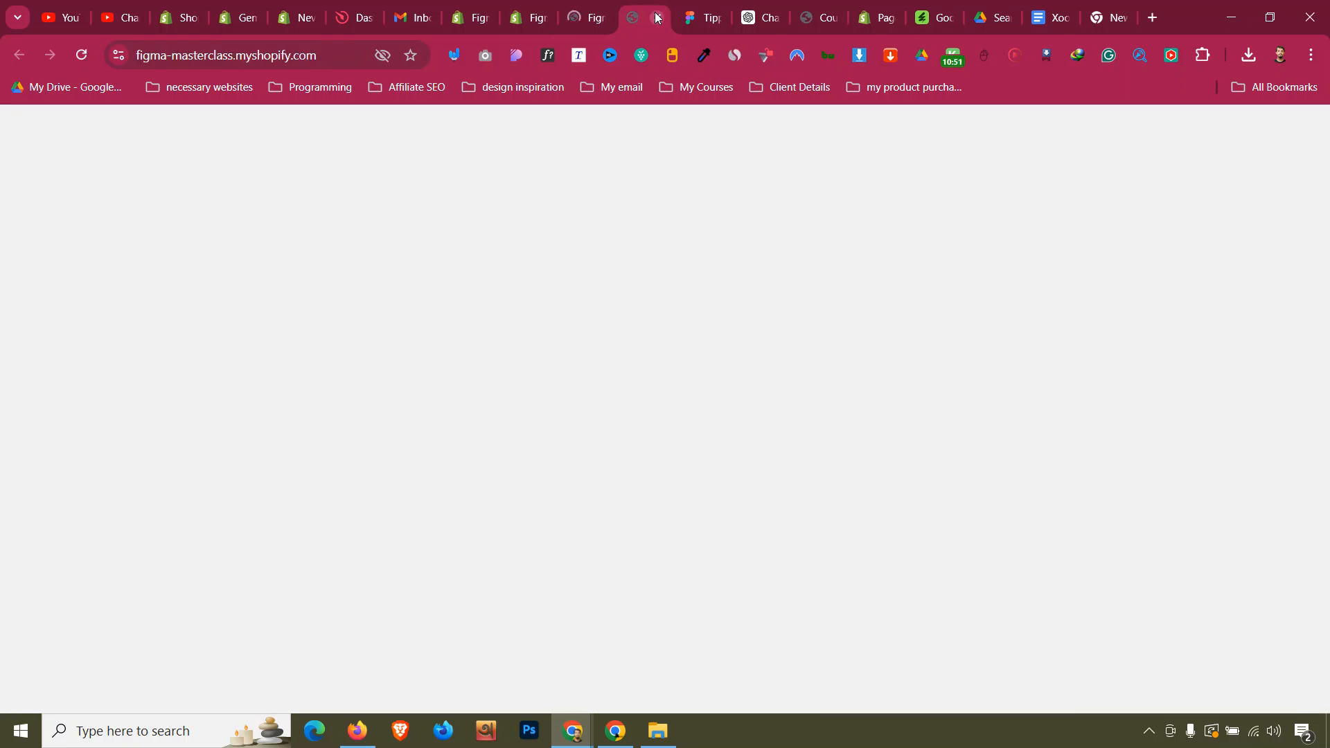
click(547, 9)
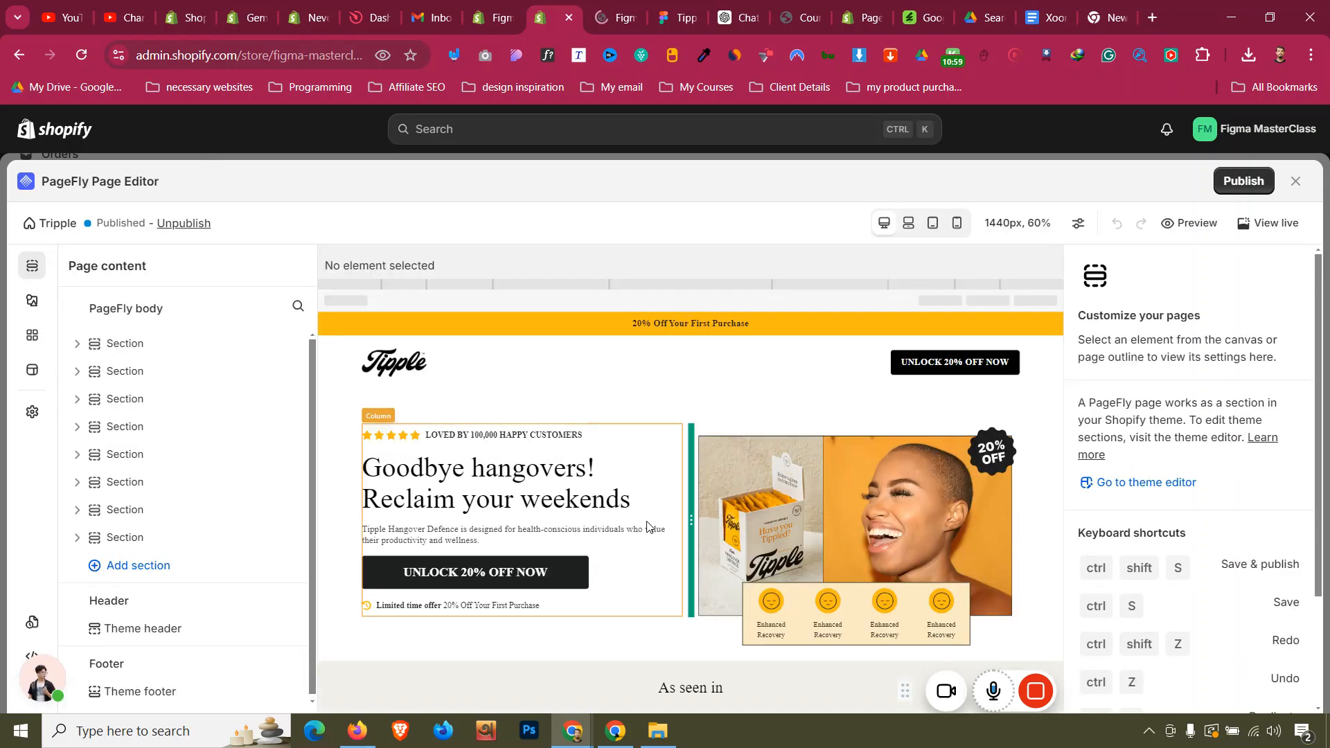
scroll(647, 520, down, 15)
scroll(646, 520, down, 3)
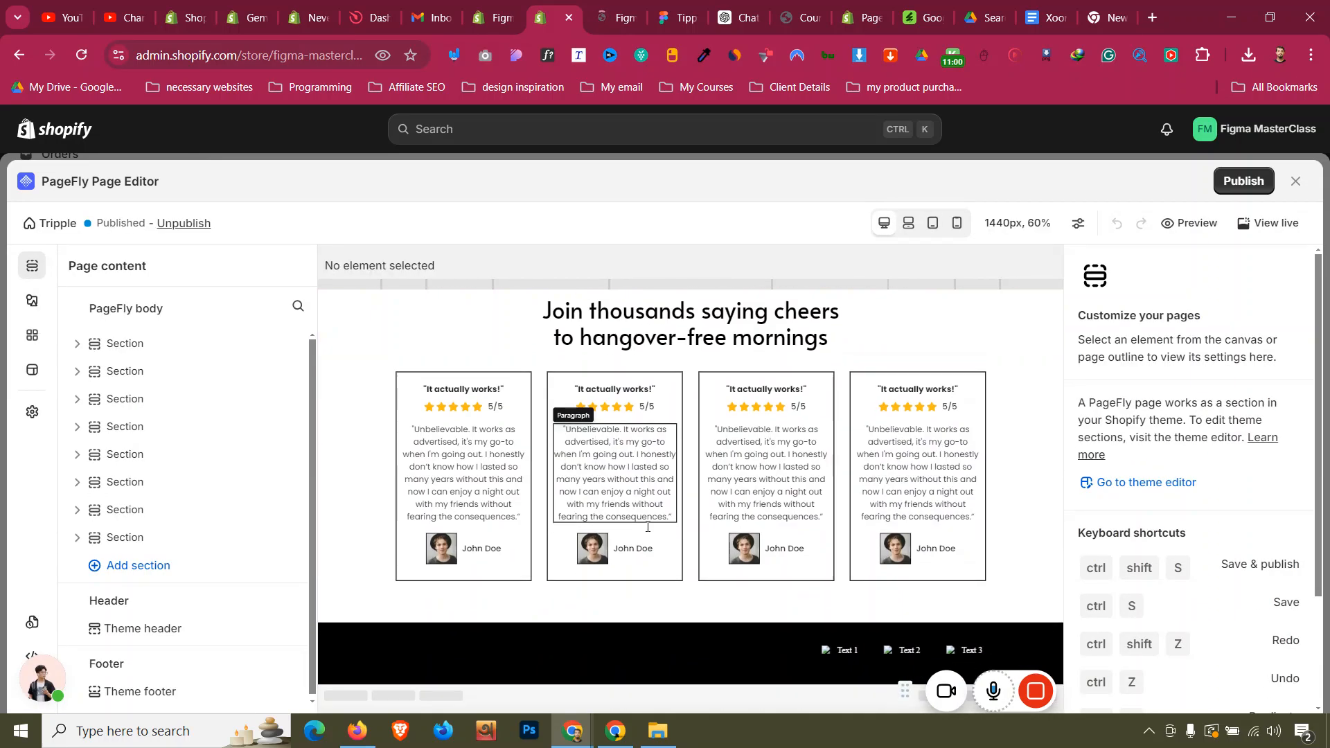
click(800, 655)
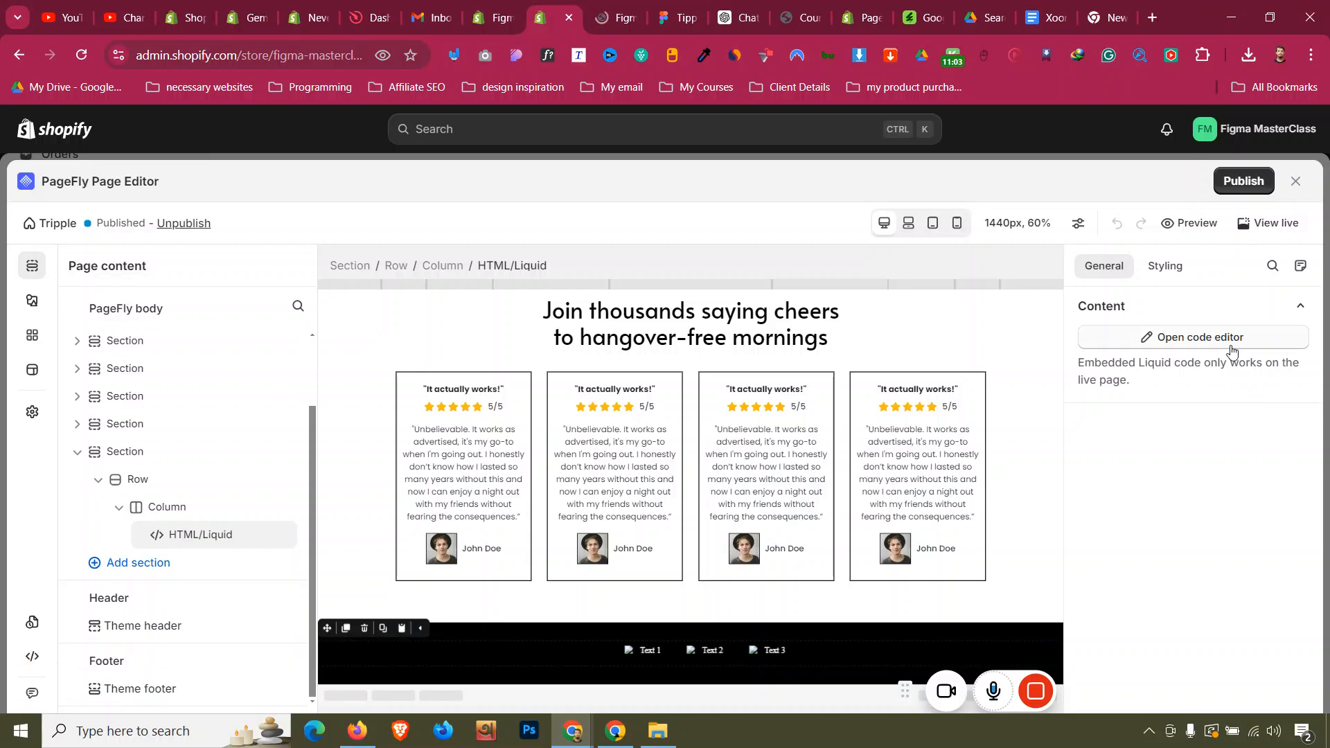
click(1205, 337)
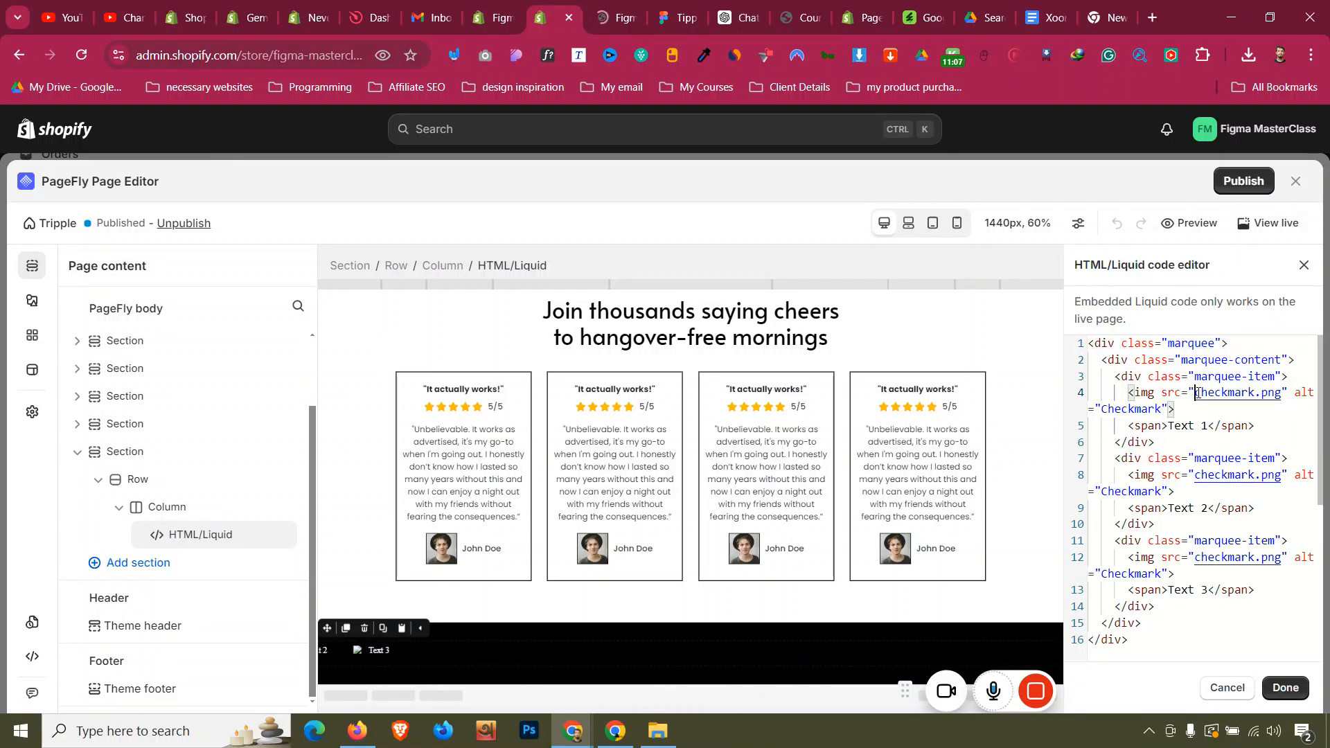
Replace checkmark.png in all three marquee image sources with the copied Group_2607491.png link and apply the code.
drag(1196, 394, 1275, 394)
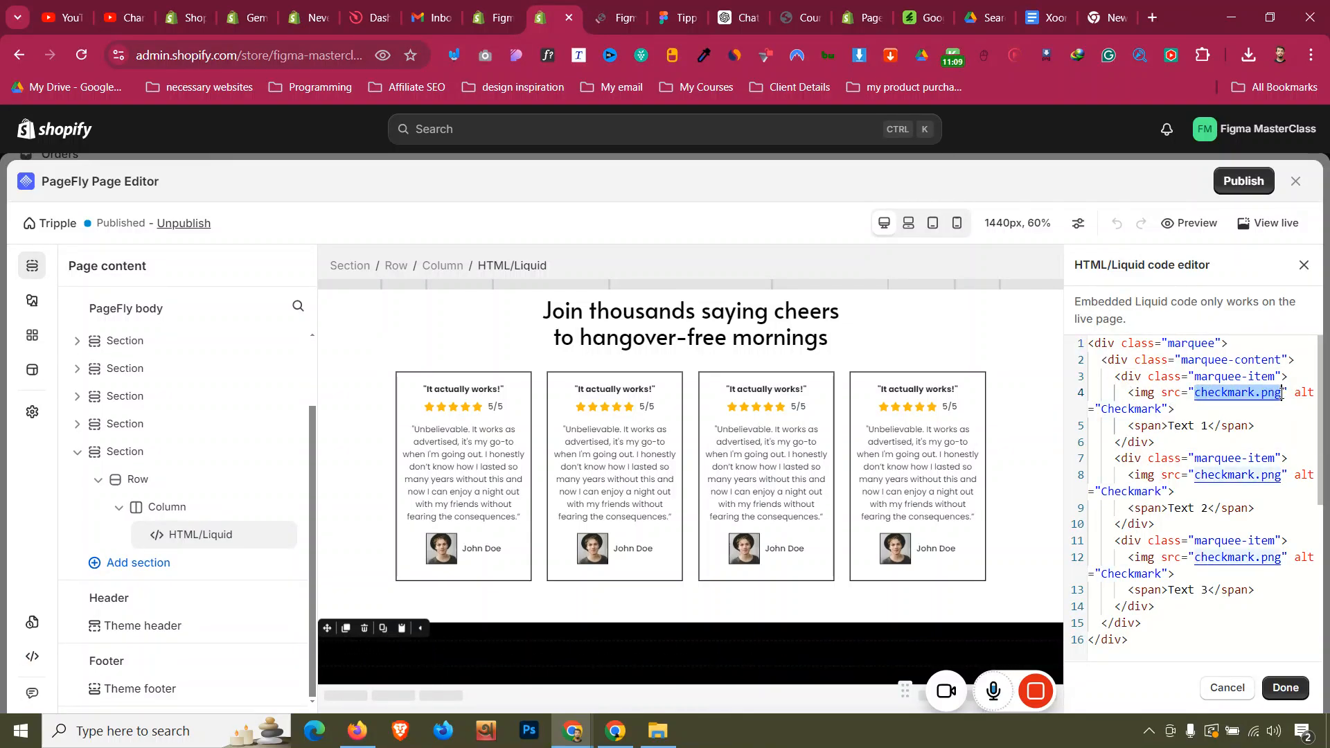
key(ctrl+v)
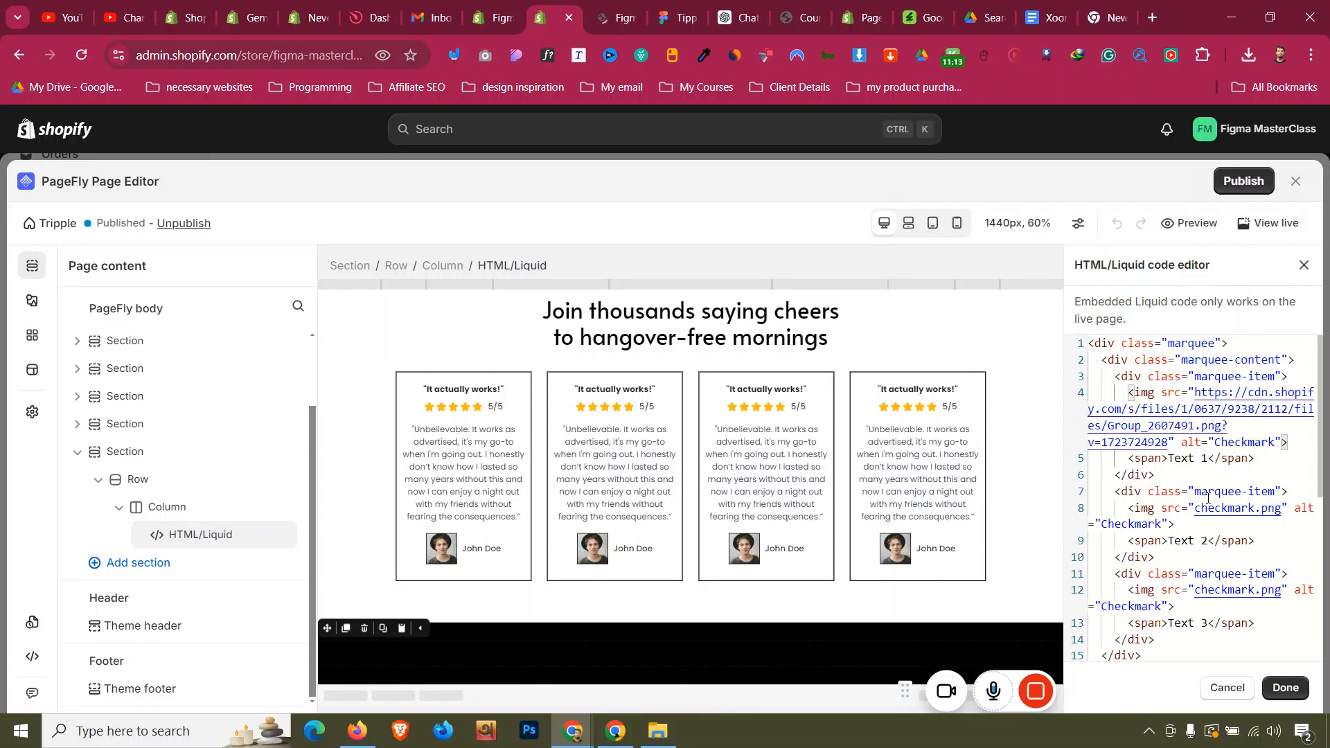
drag(1197, 509, 1280, 509)
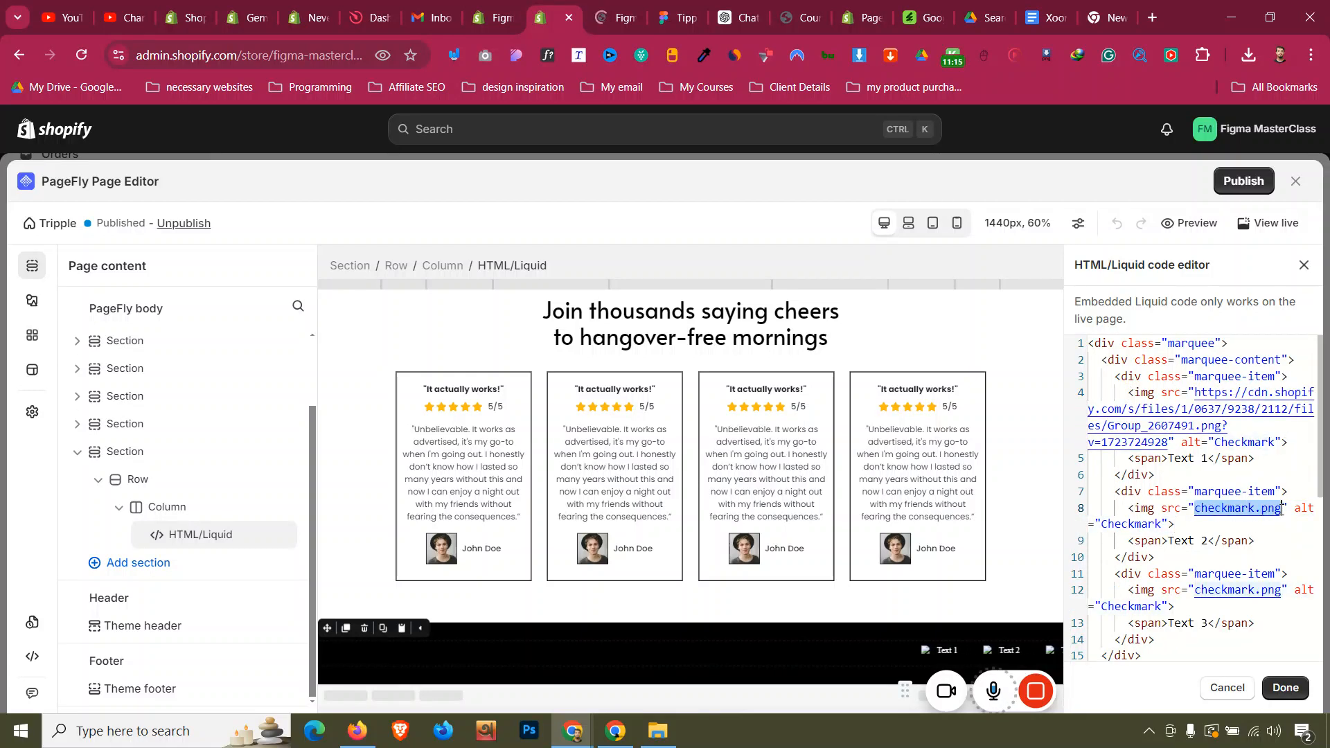
key(ctrl+v)
scroll(1223, 567, down, 1)
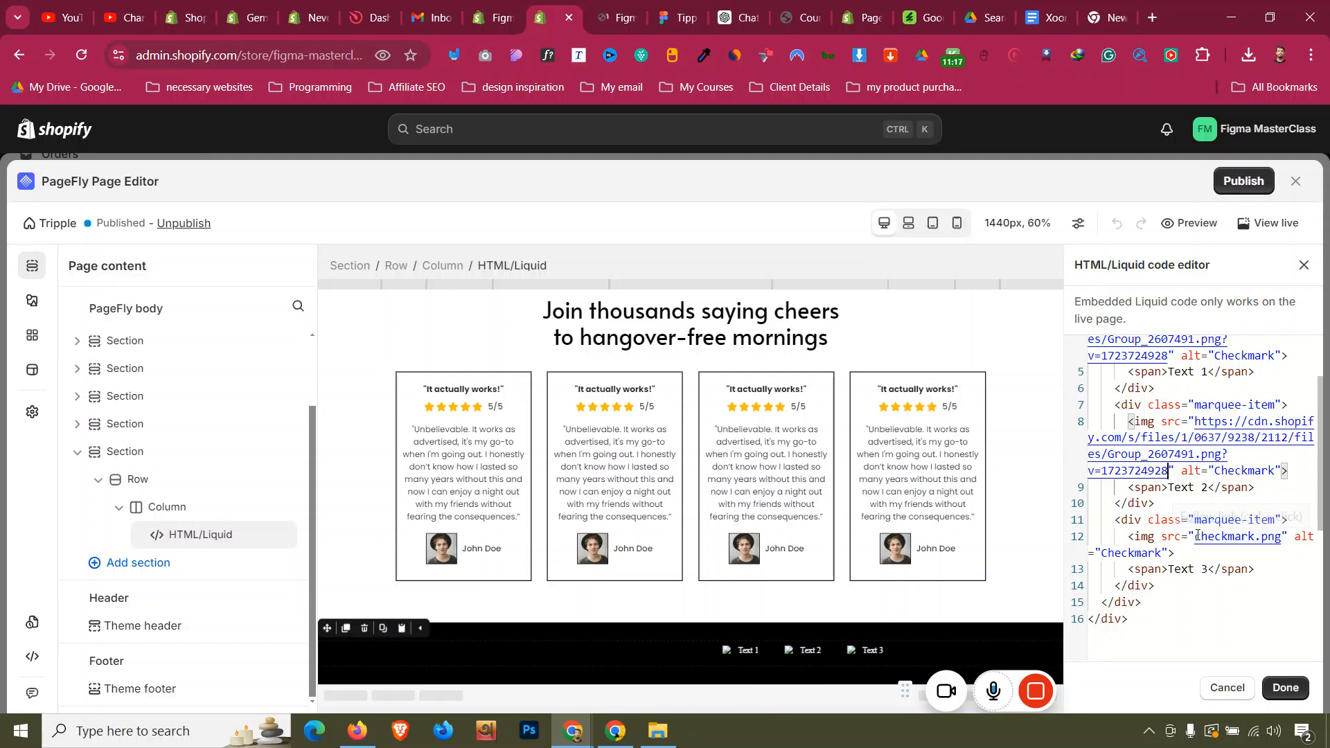
drag(1195, 537, 1277, 537)
key(ctrl+v)
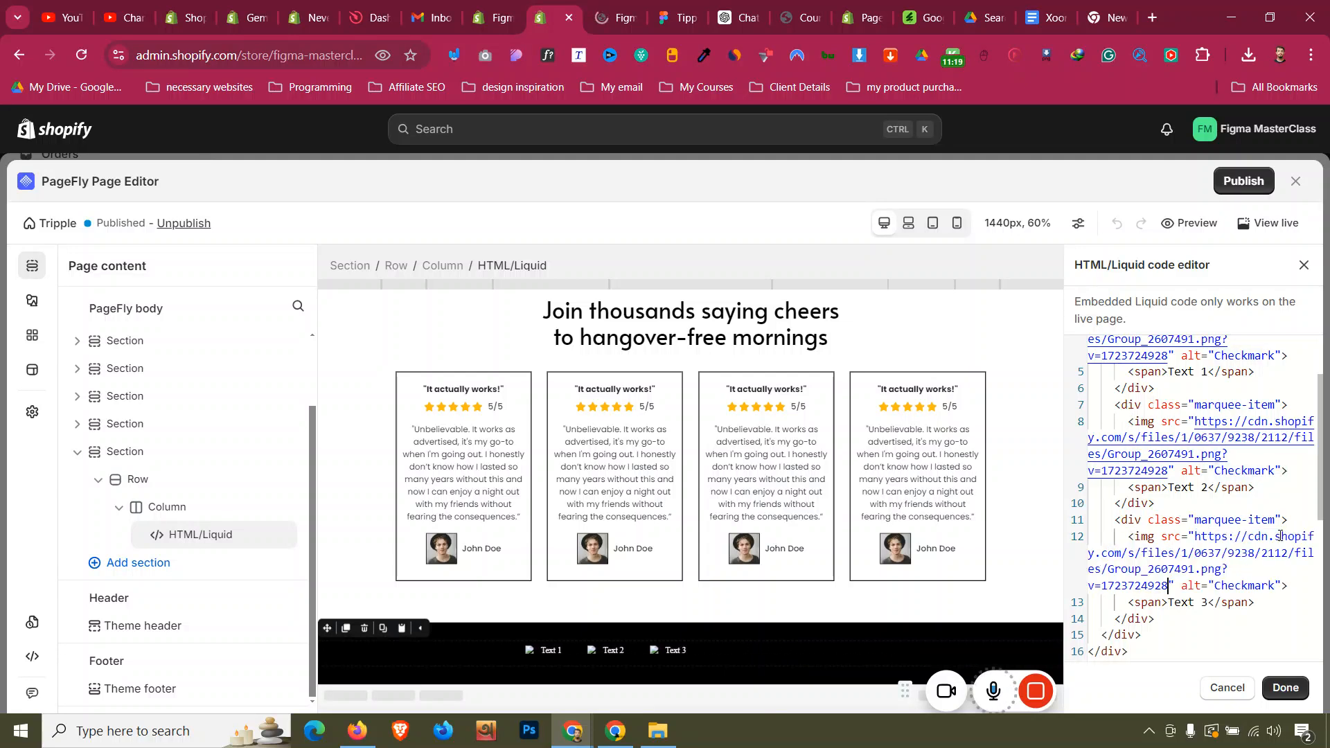
click(1286, 687)
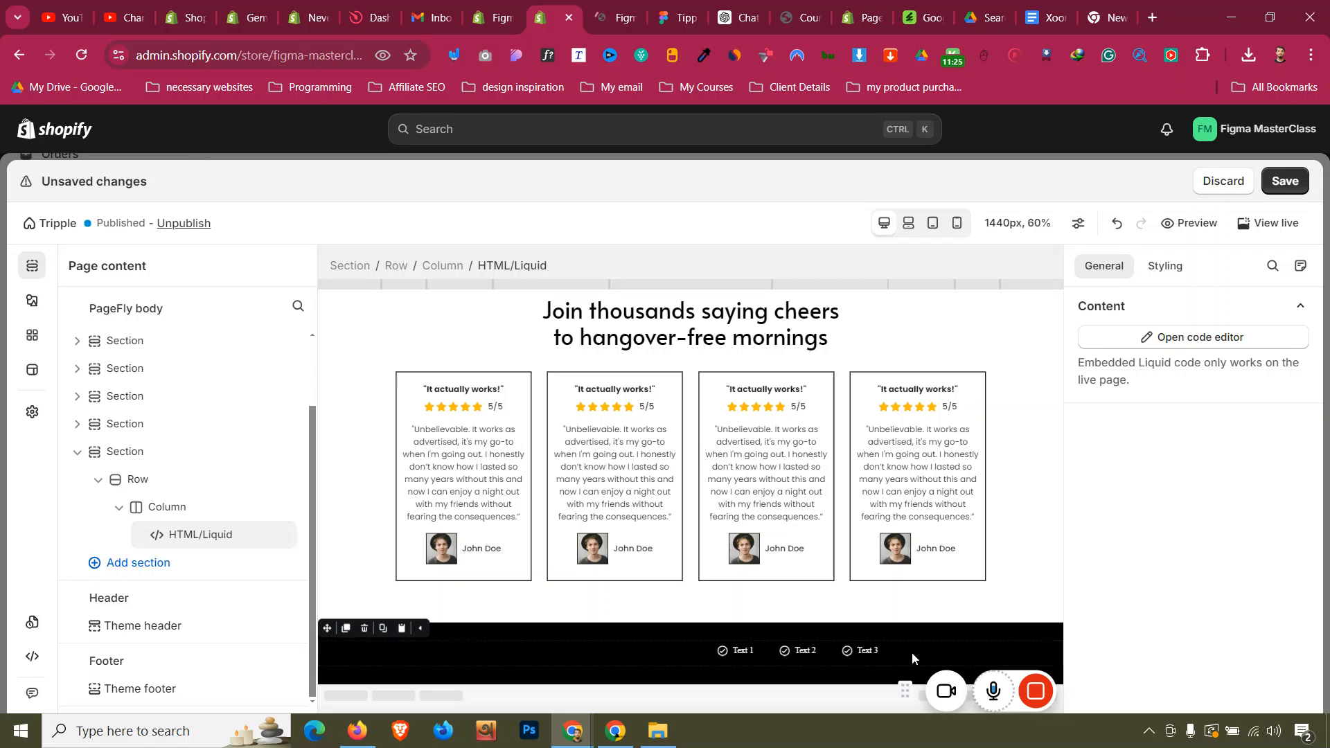
Reopen the marquee code and replace Text 1 with "Easy returns" copied from the Figma design's marquee row.
click(1200, 336)
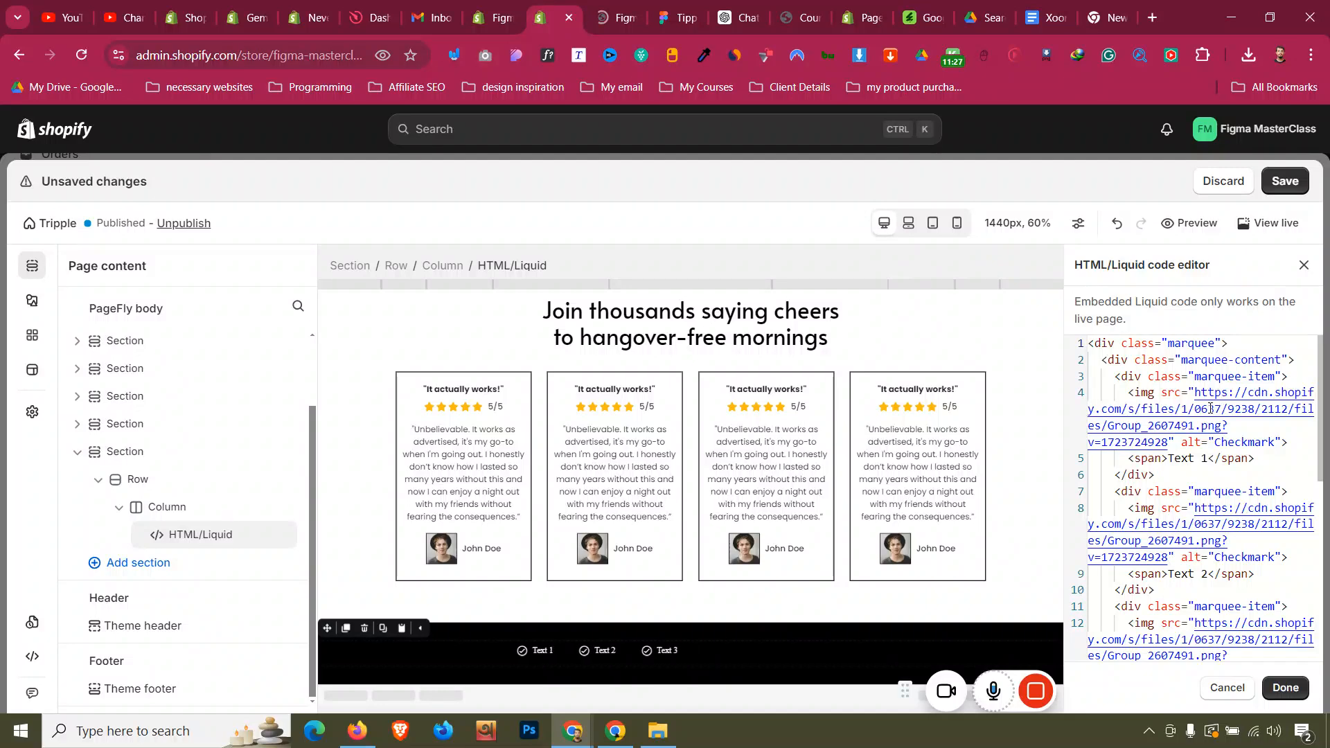
click(655, 5)
scroll(518, 436, up, 5)
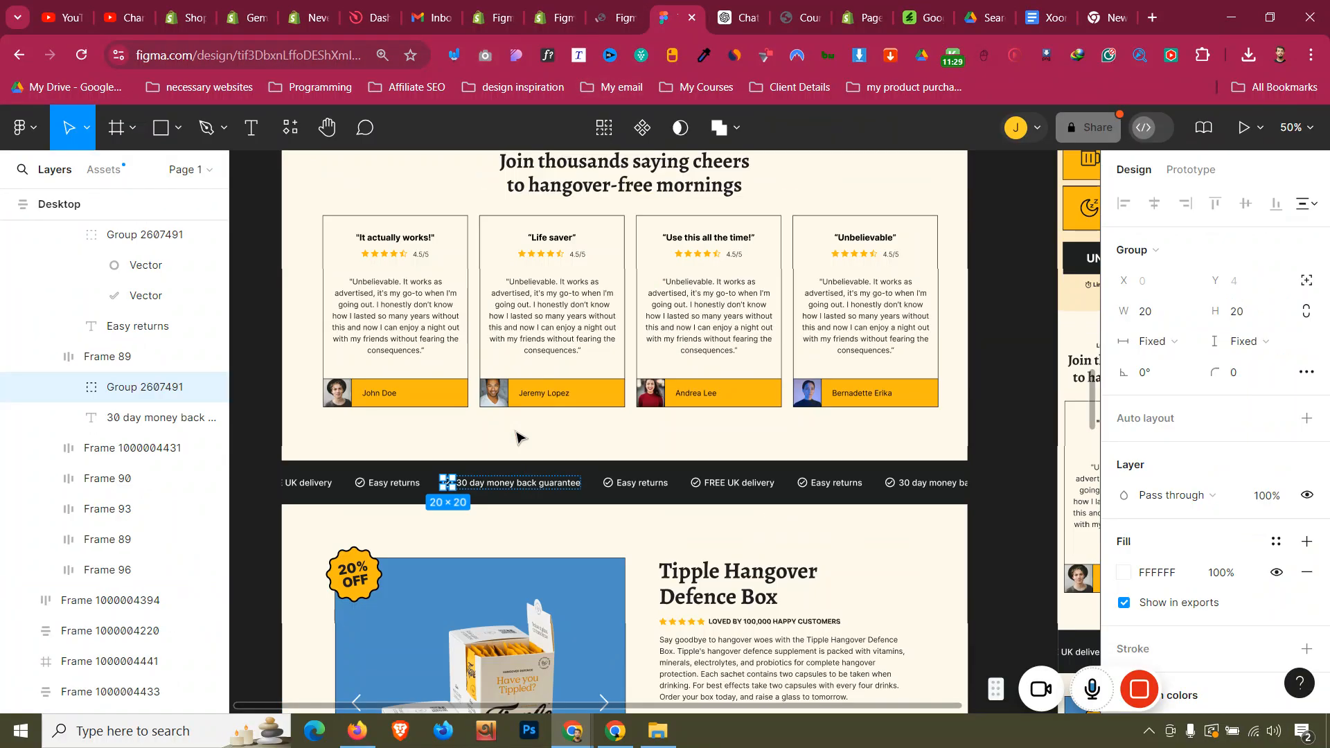
scroll(408, 485, up, 3)
scroll(409, 492, down, 3)
click(401, 485)
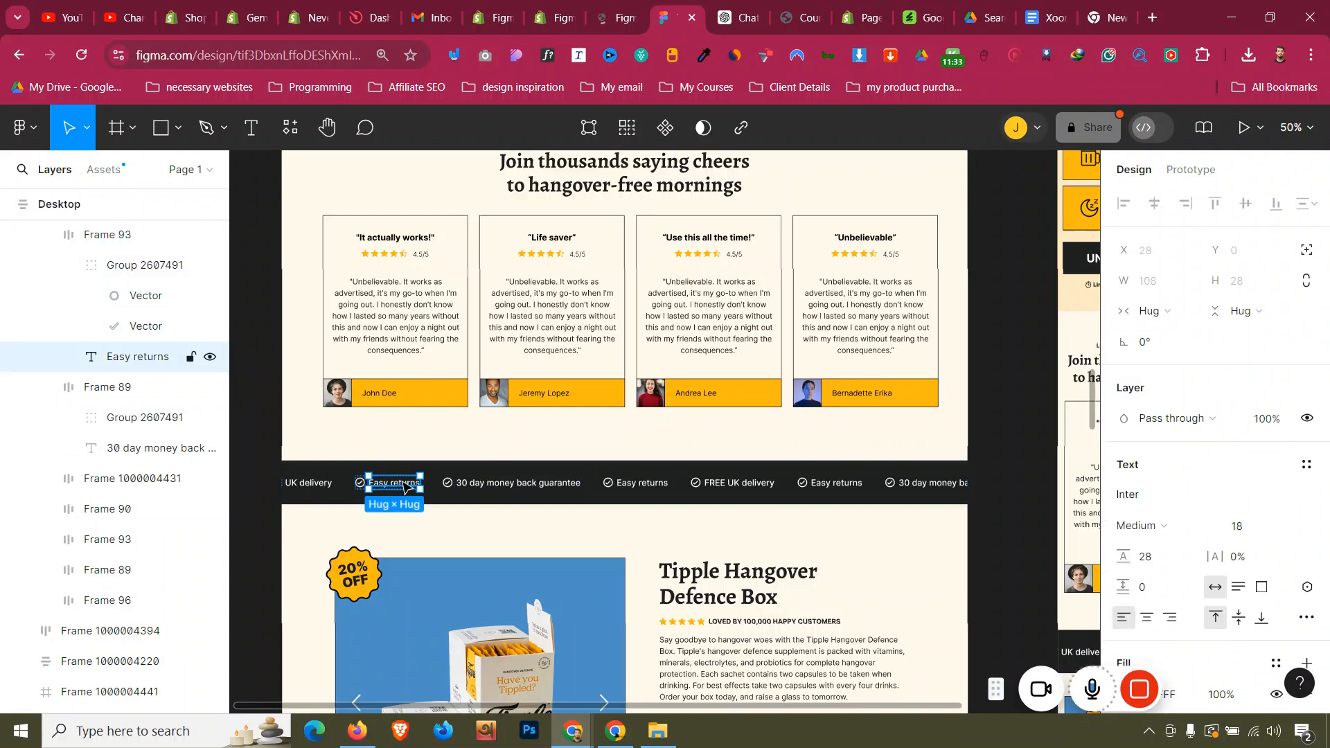
double_click(402, 483)
key(ctrl+c)
click(552, 15)
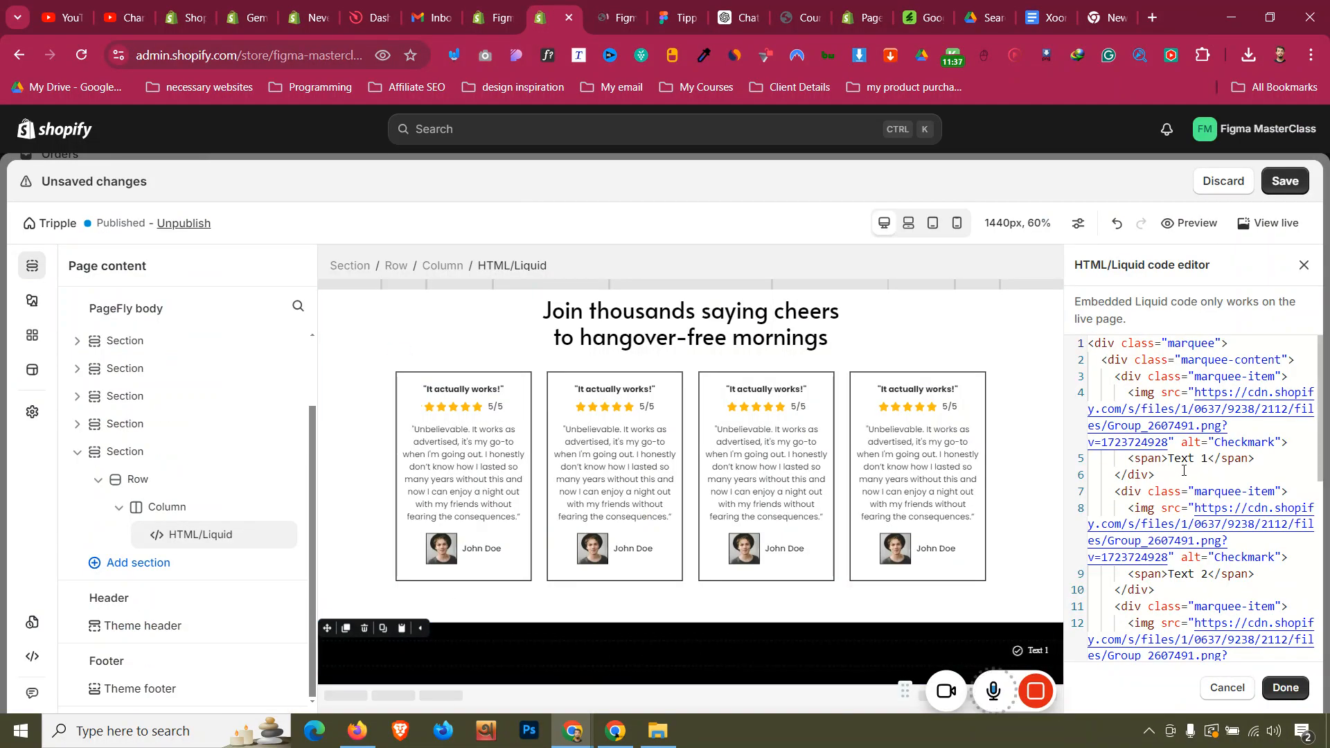
drag(1168, 460, 1209, 459)
key(ctrl+v)
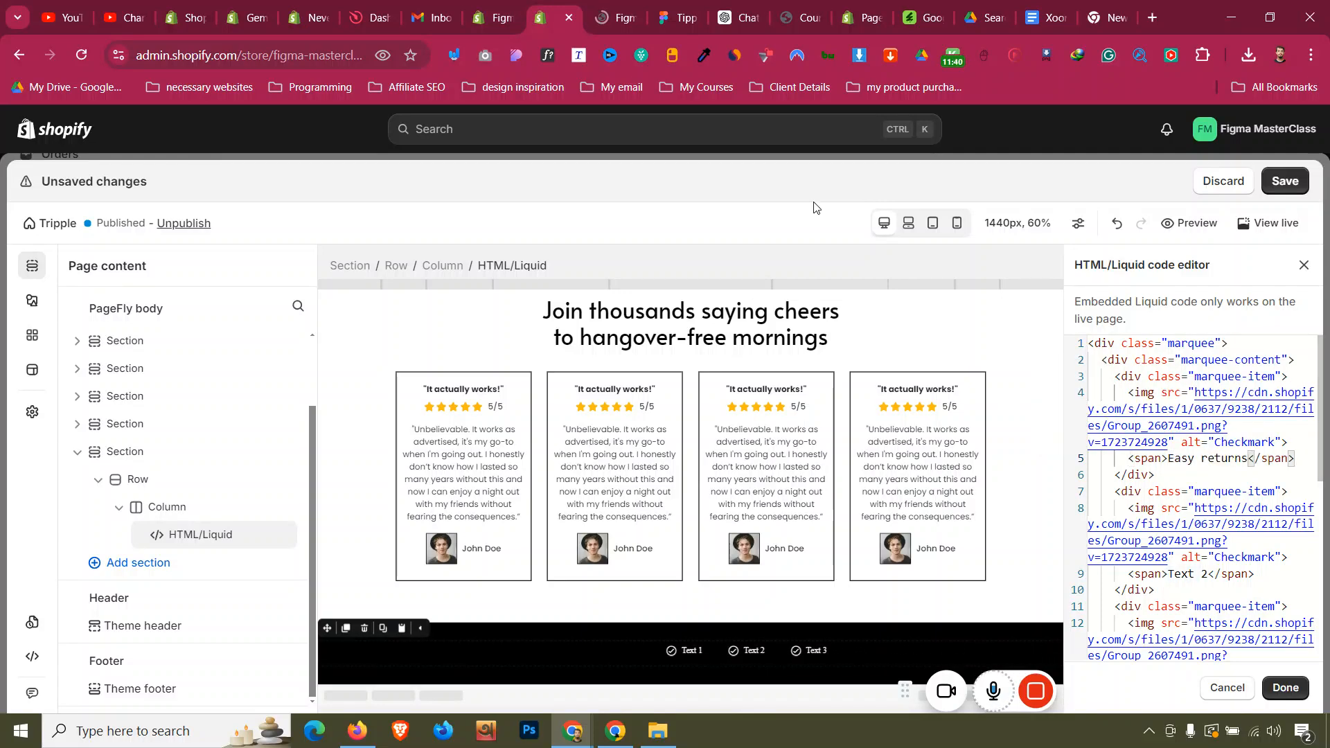
Copy "30 day money back guarantee" from the Figma marquee row and put it in place of Text 2 in the code.
click(665, 9)
click(515, 484)
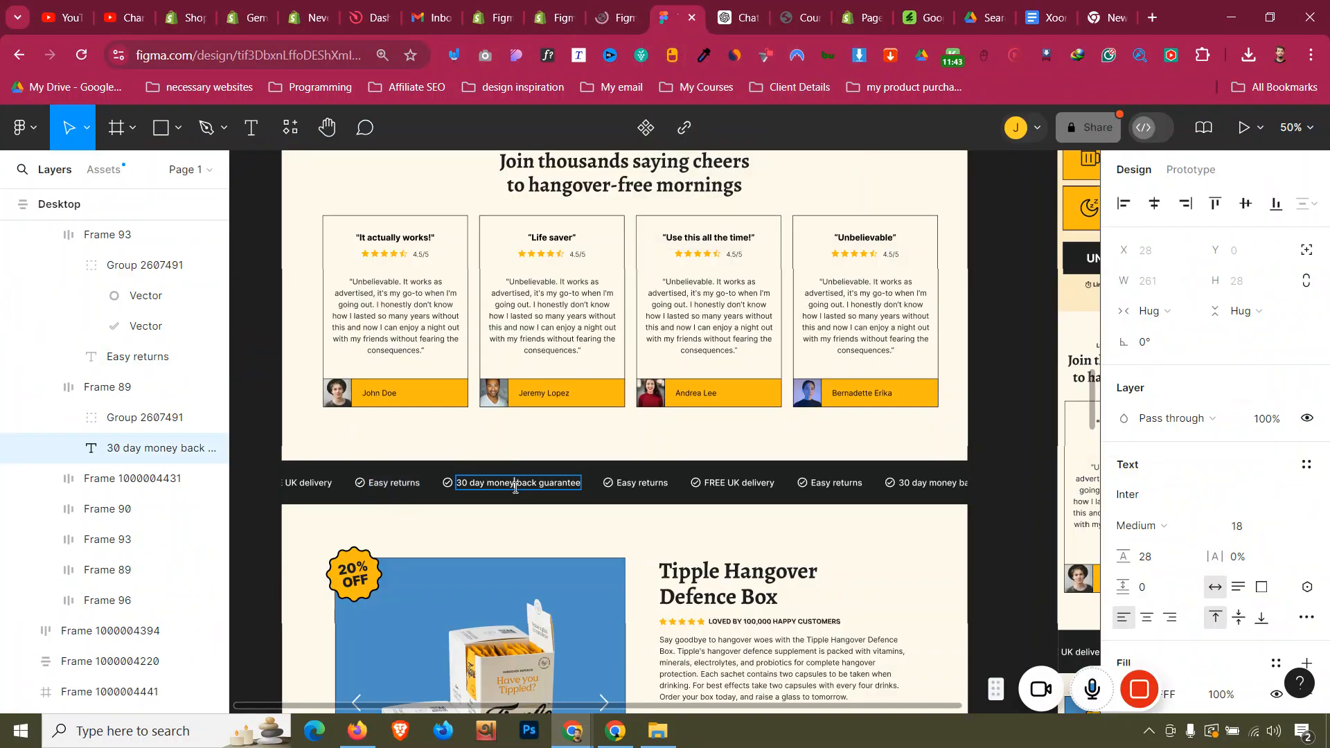
click(546, 7)
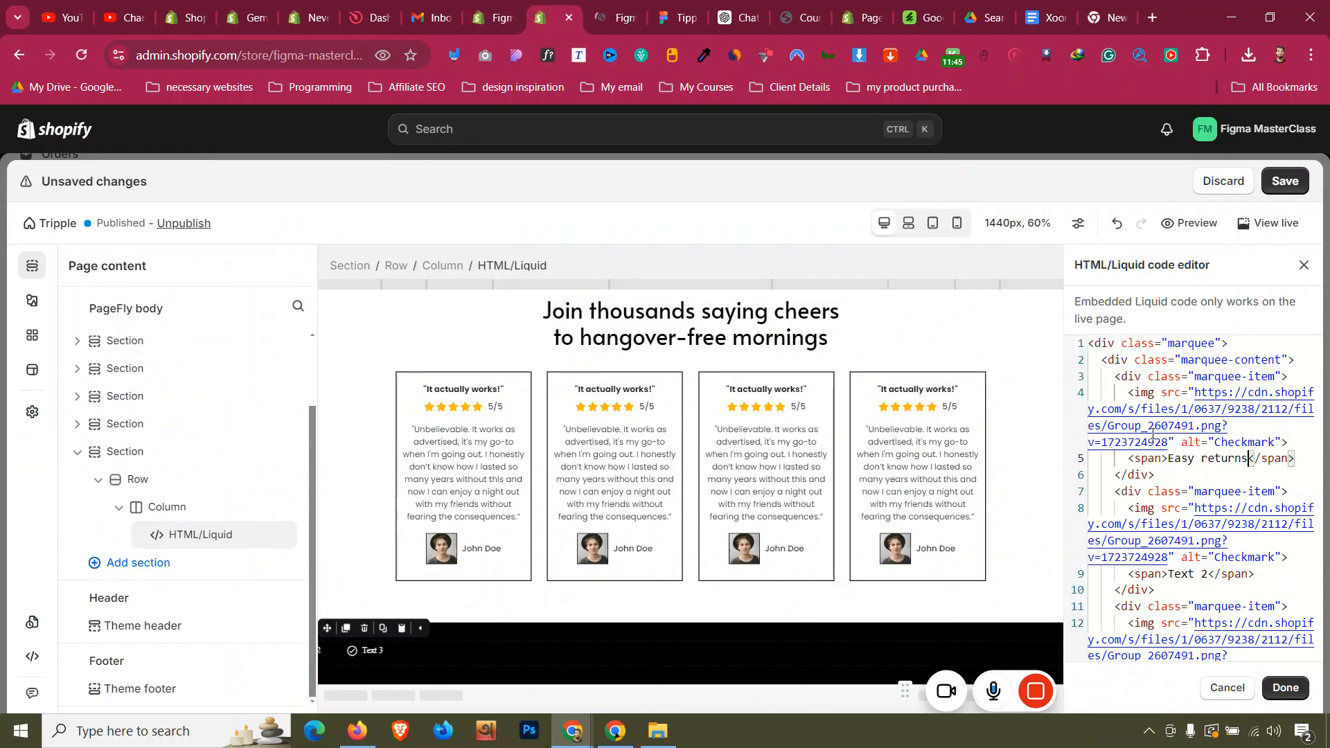
scroll(1217, 491, down, 1)
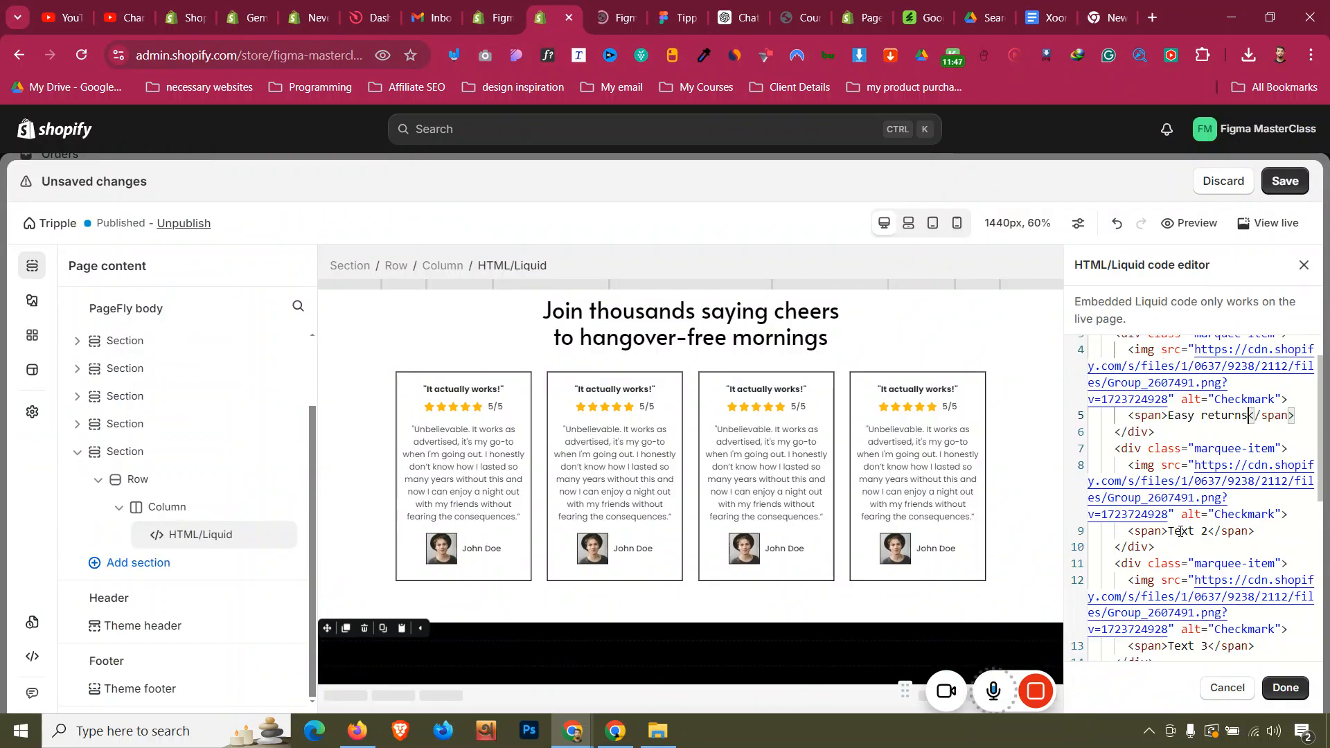
text(30 day money back guarantee)
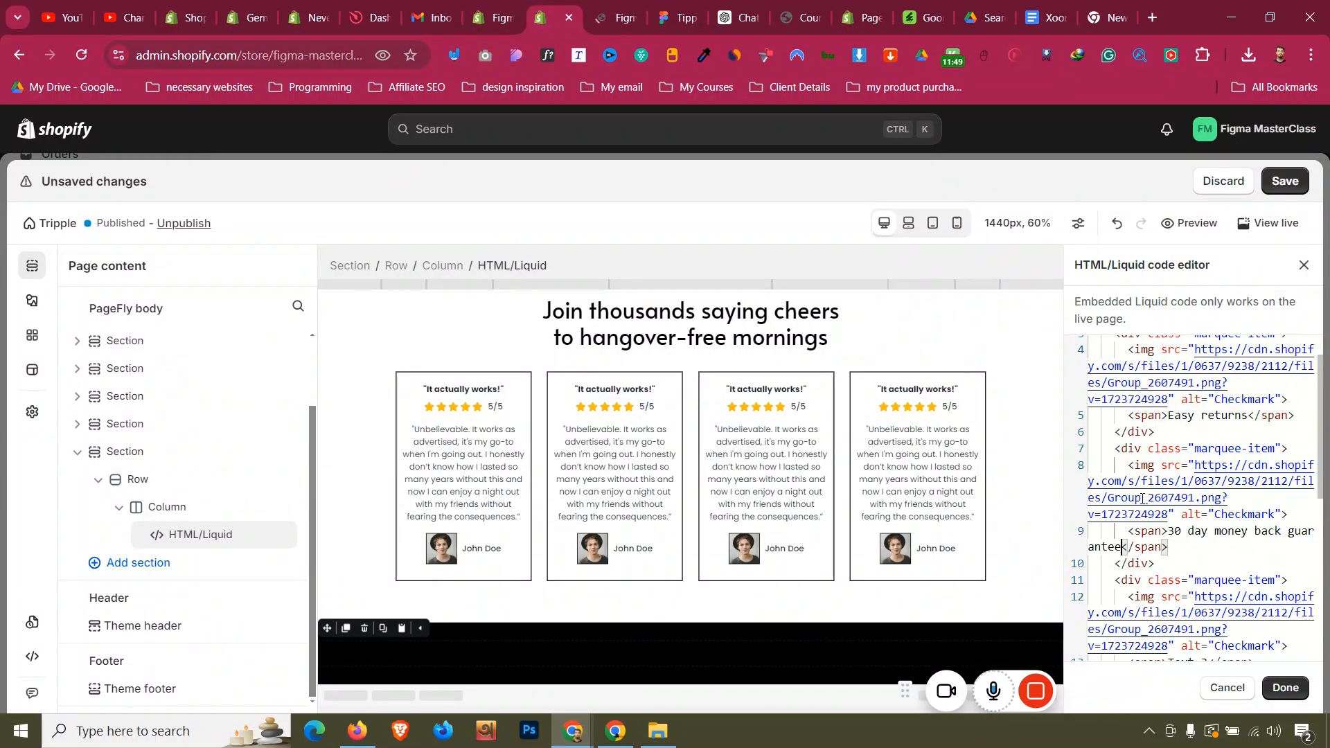
Copy the second "Easy returns" text from the Figma marquee row and put it in place of Text 3 in the code.
click(677, 17)
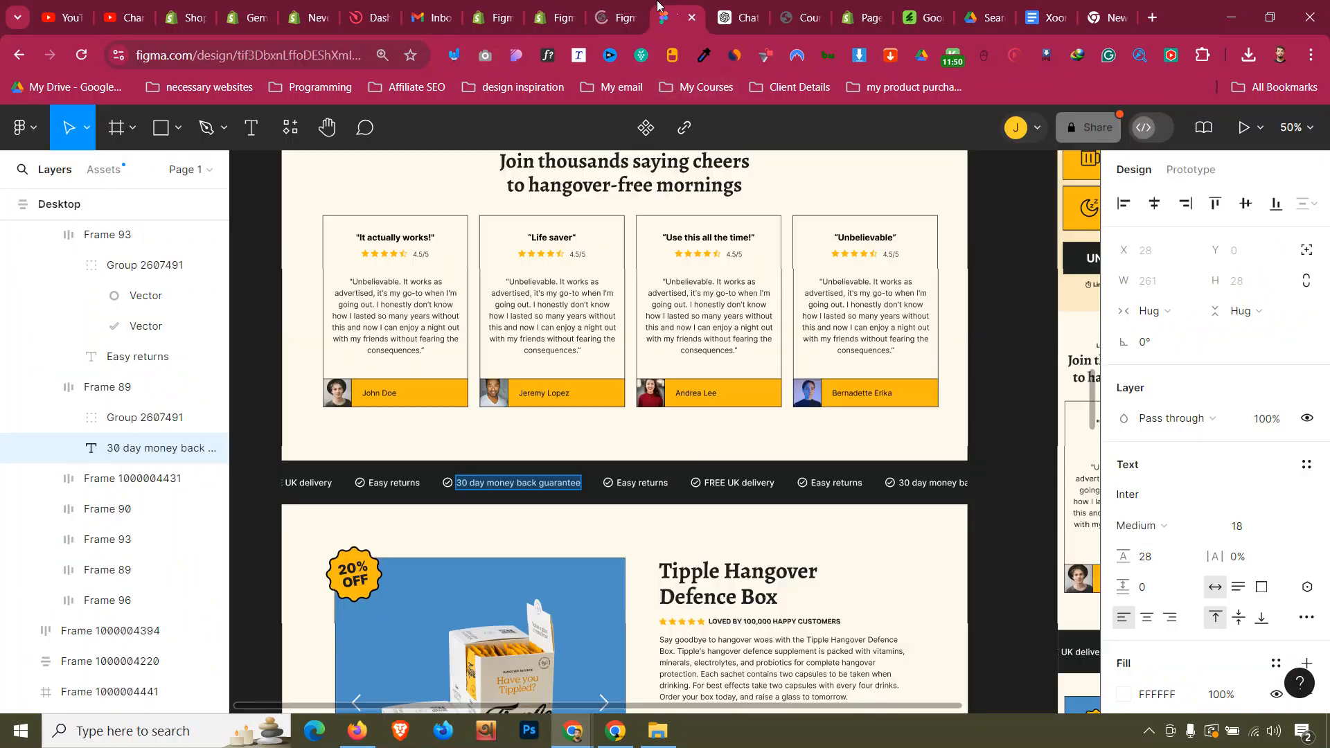
click(632, 484)
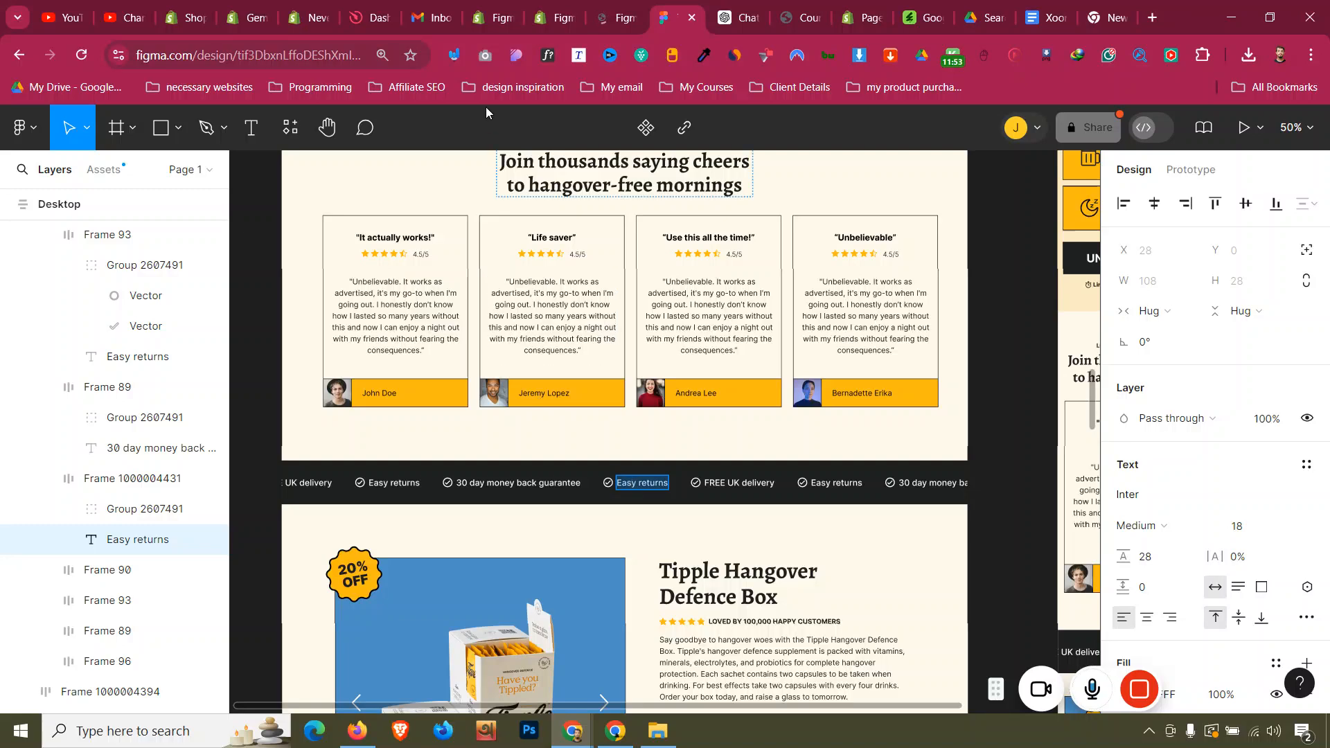
click(551, 17)
scroll(1194, 640, down, 2)
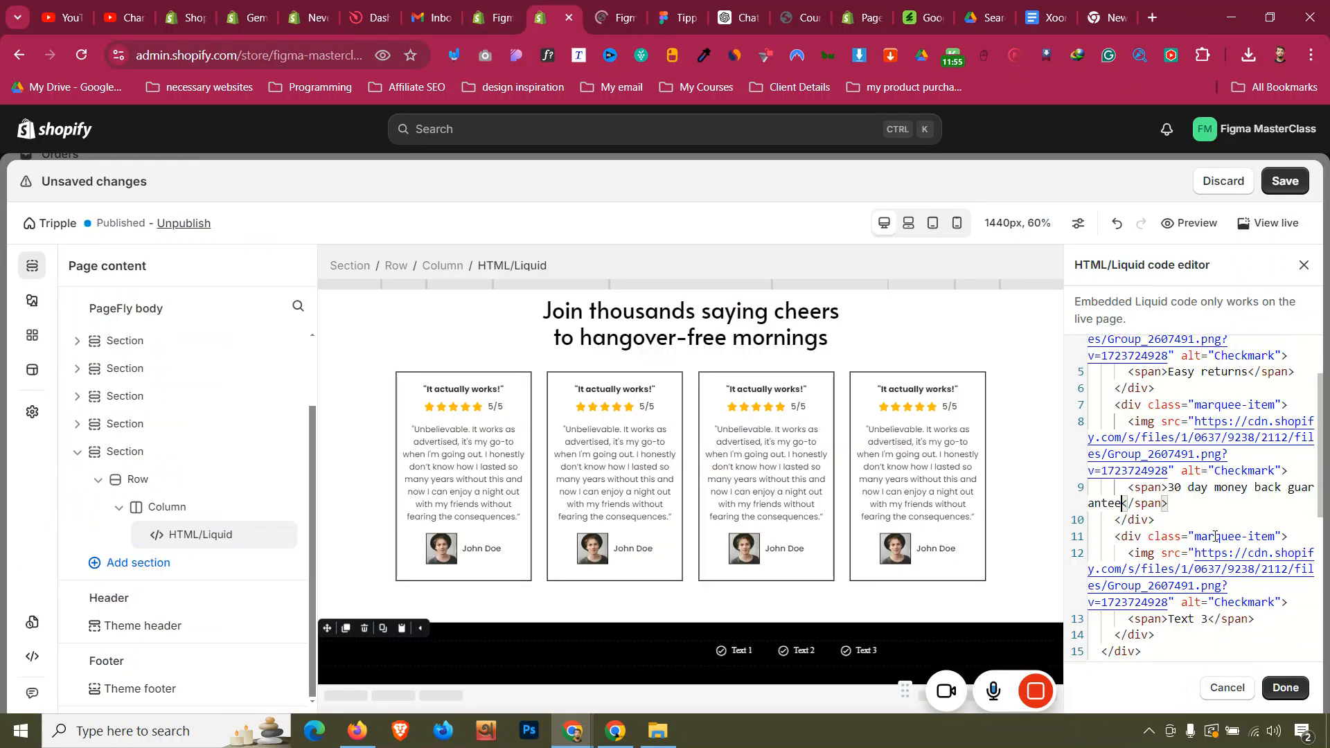
drag(1167, 618, 1209, 619)
key(ctrl+v)
Duplicate the third marquee-item block directly below itself in the HTML/Liquid code to add a fourth item.
click(1170, 634)
drag(1170, 634, 1113, 544)
key(ctrl+c)
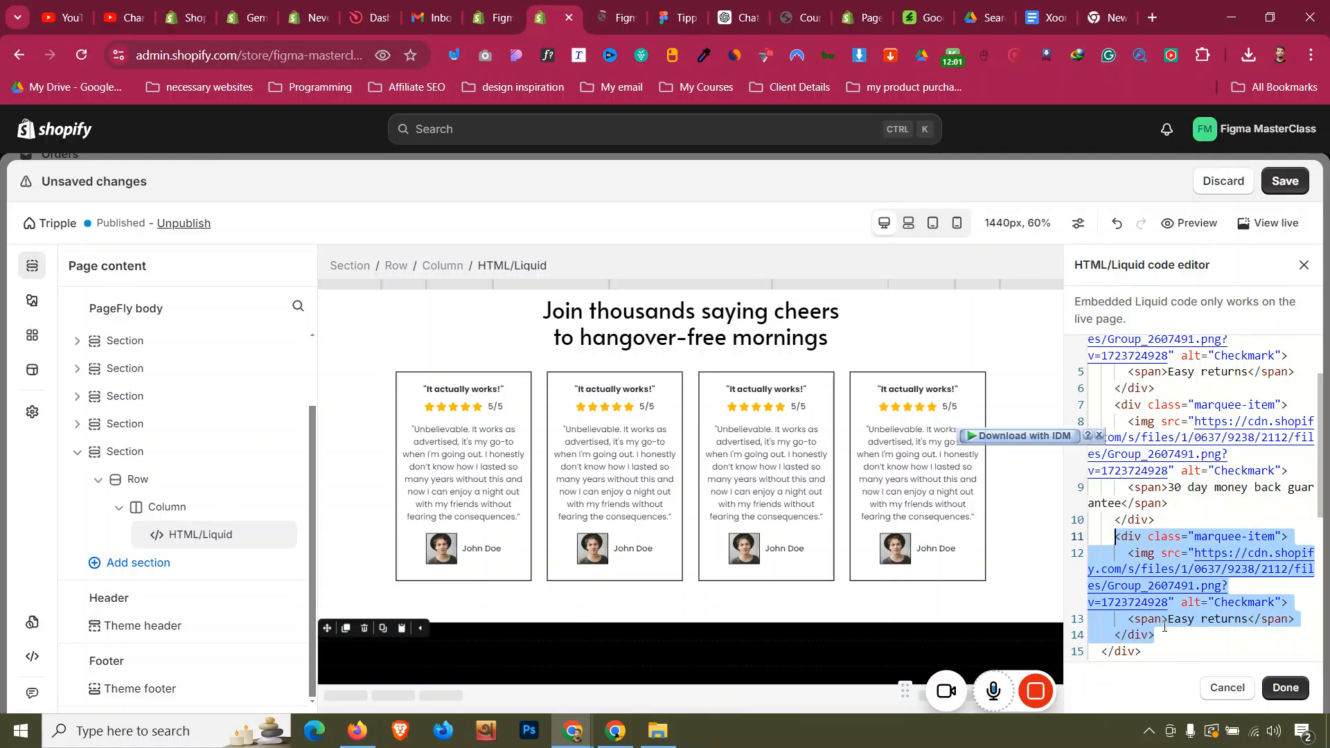
click(1169, 630)
key(Return)
key(ctrl+v)
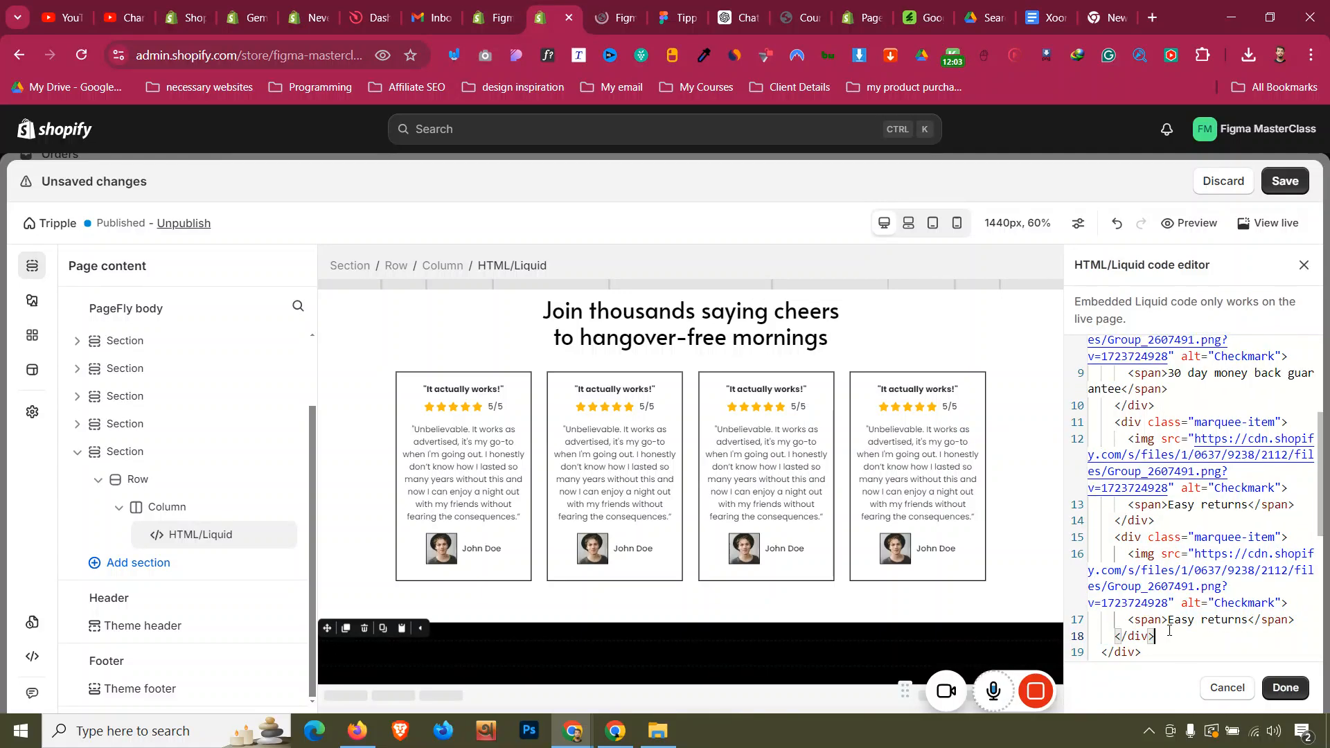
Copy "FREE UK delivery" from the Figma marquee row and use it as the fourth marquee item's text in the PageFly code.
click(686, 13)
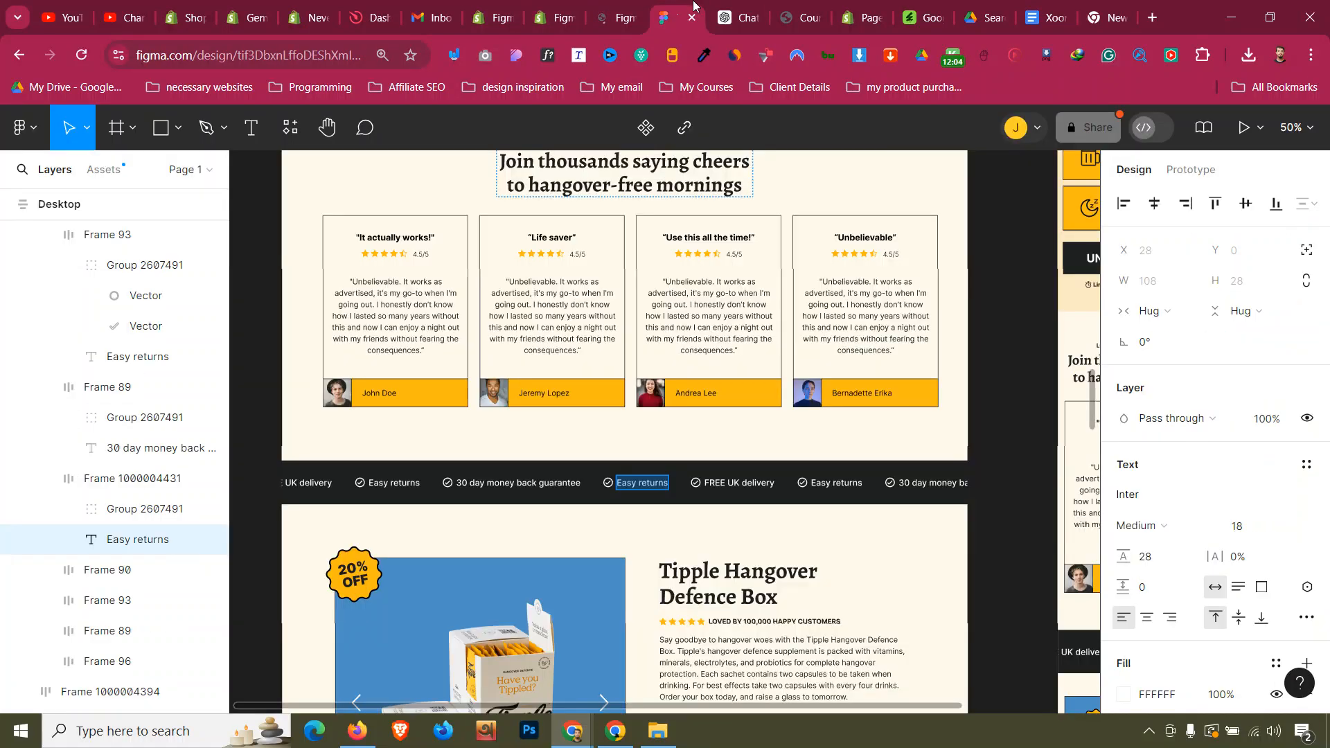
click(732, 485)
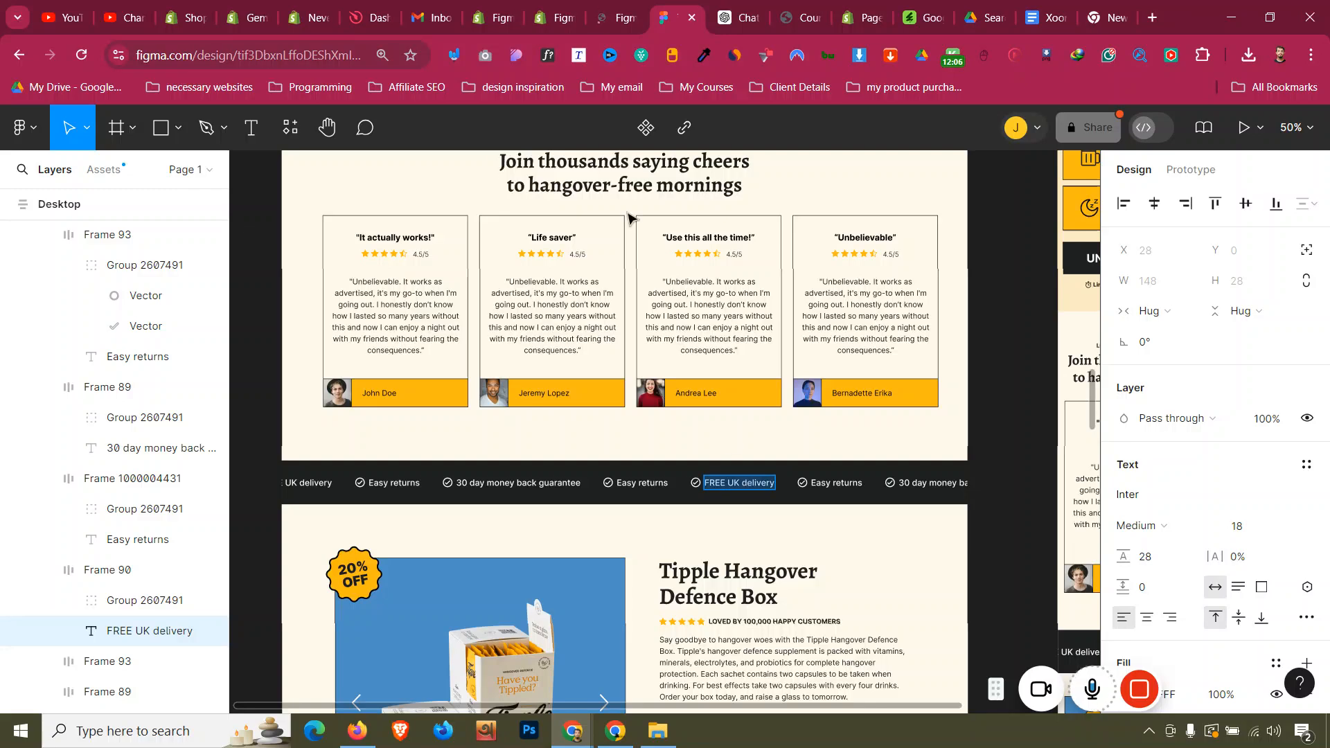
click(543, 18)
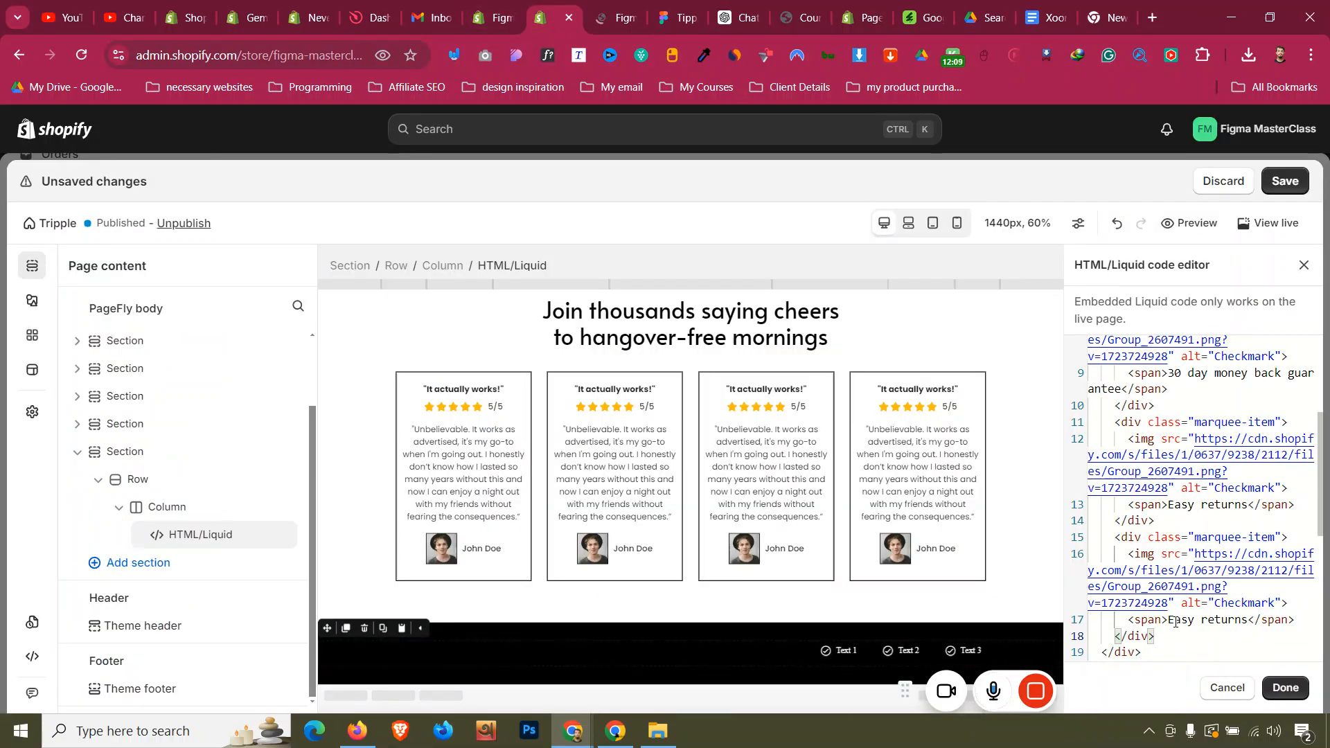
drag(1168, 621, 1242, 623)
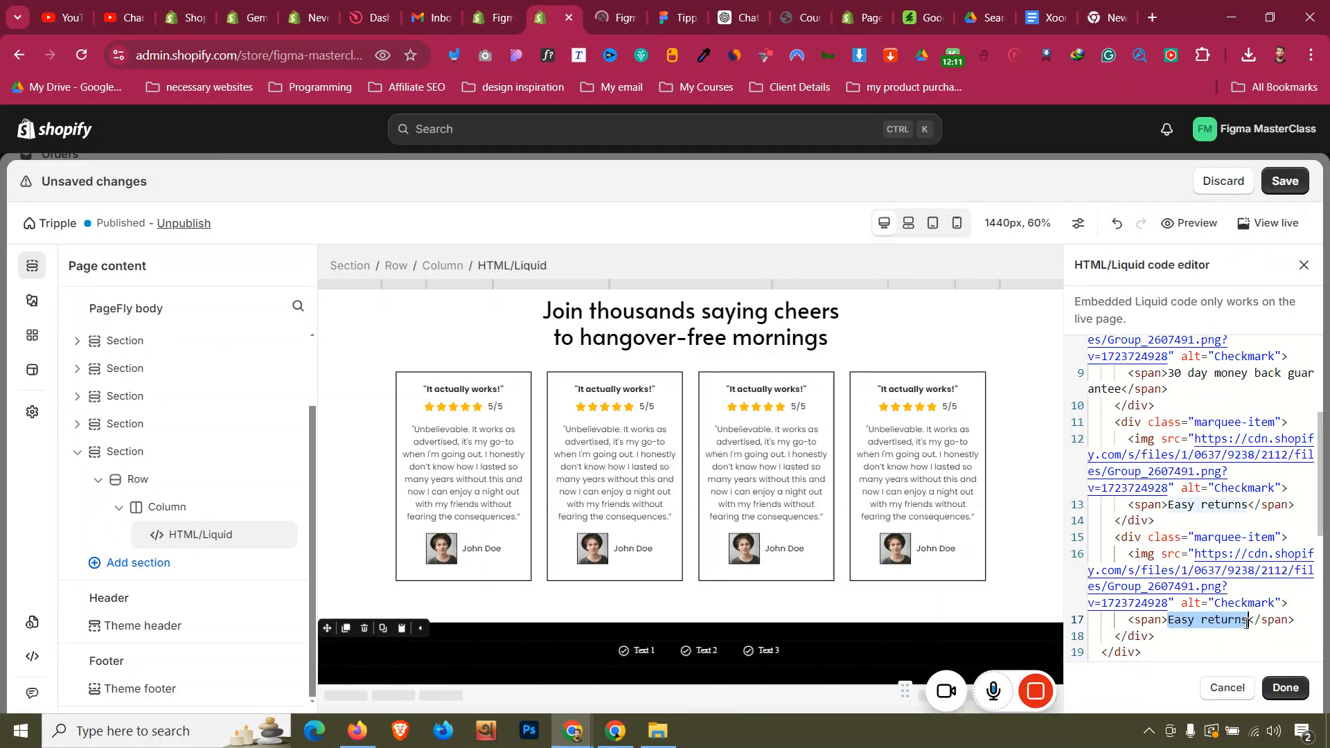
text(FREE UK delivery)
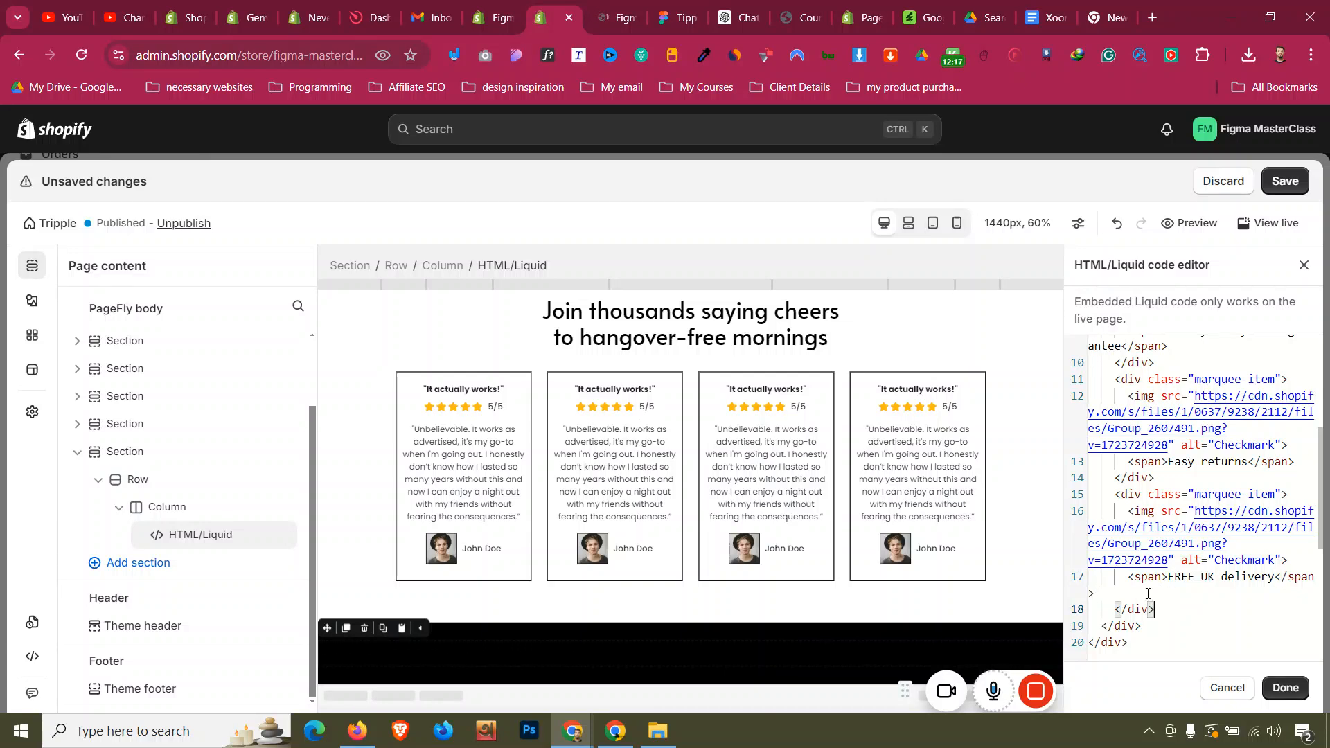
Copy all four marquee-item blocks, add them as a second set inside the marquee-content div, and apply the code.
drag(1158, 609, 1116, 376)
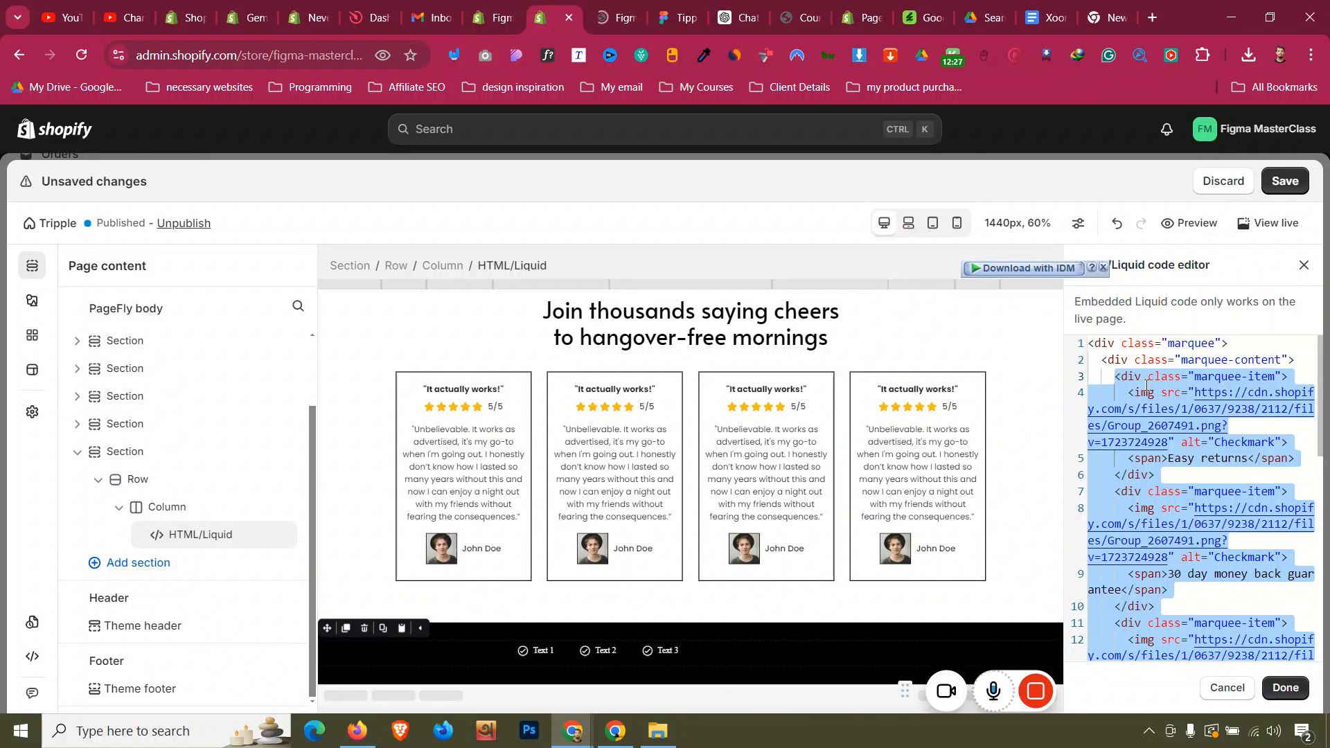
right_click(1141, 382)
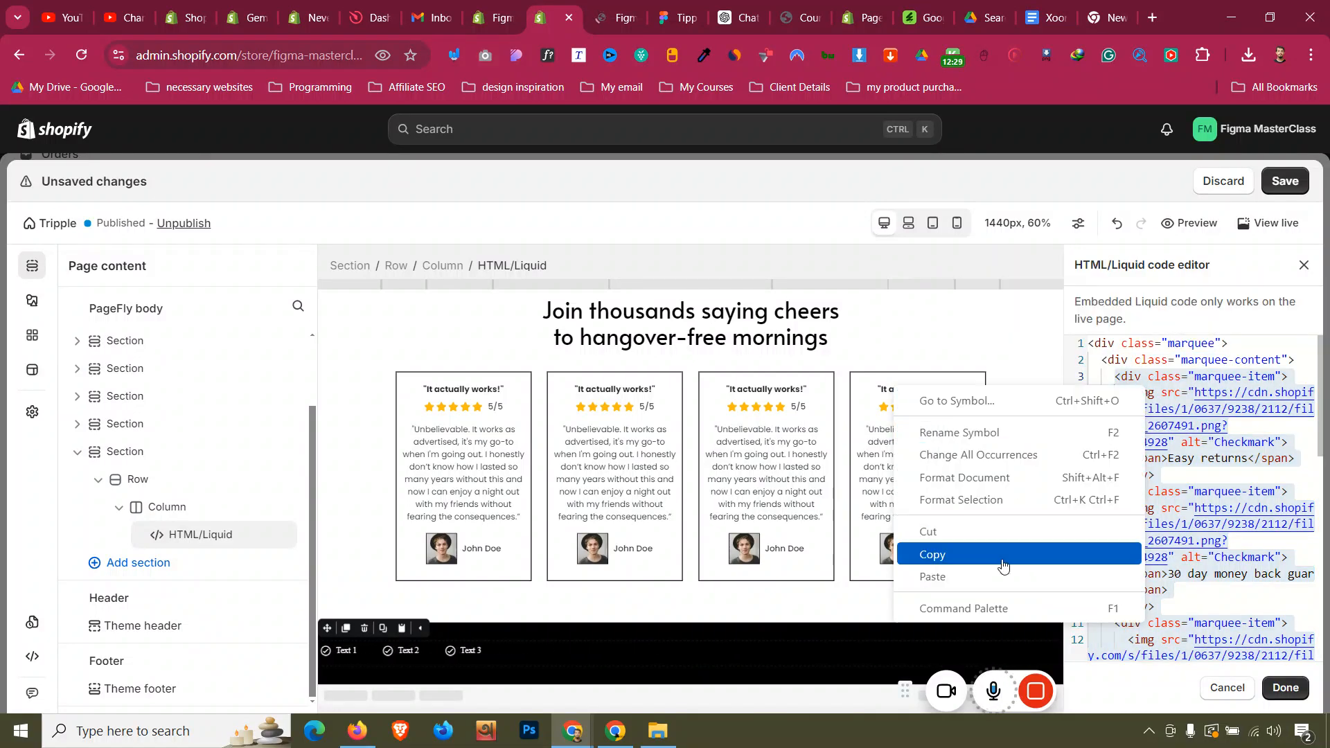
click(933, 554)
scroll(1212, 483, down, 5)
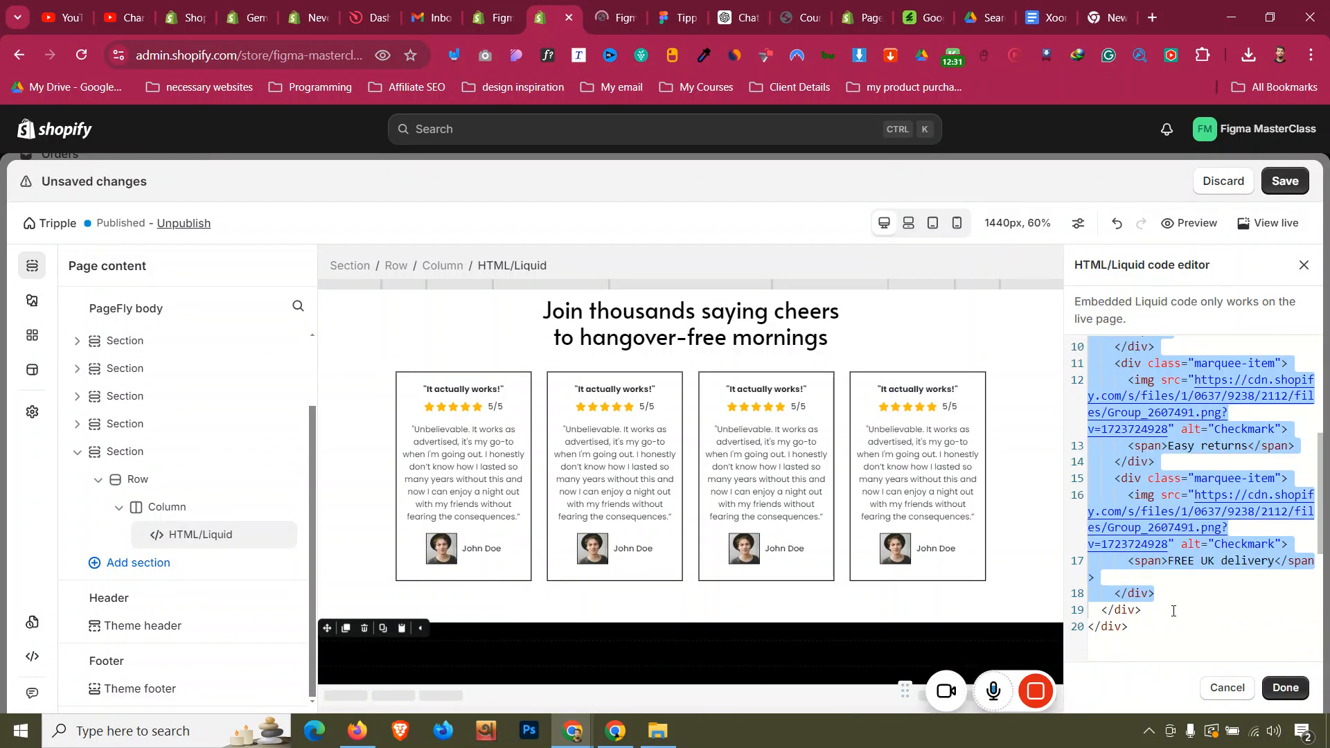
click(1176, 597)
key(Return)
key(Return)
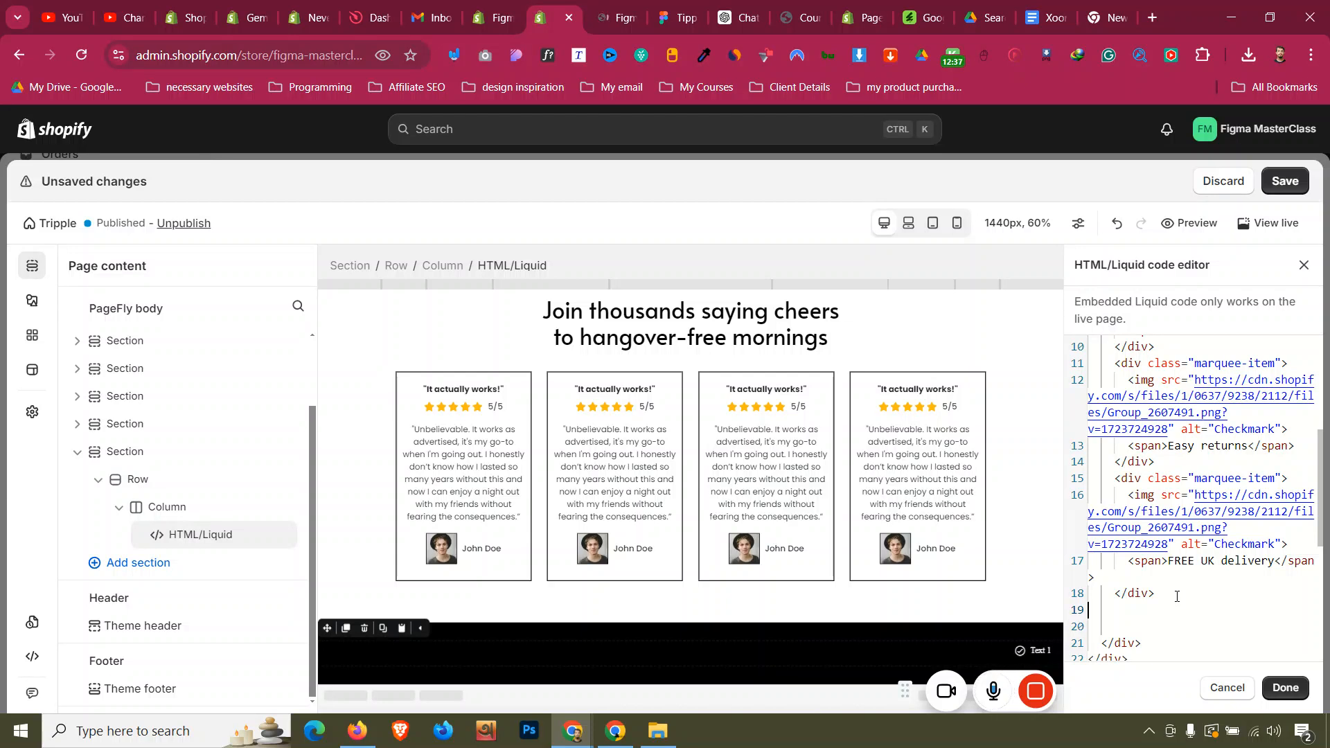
key(ctrl+v)
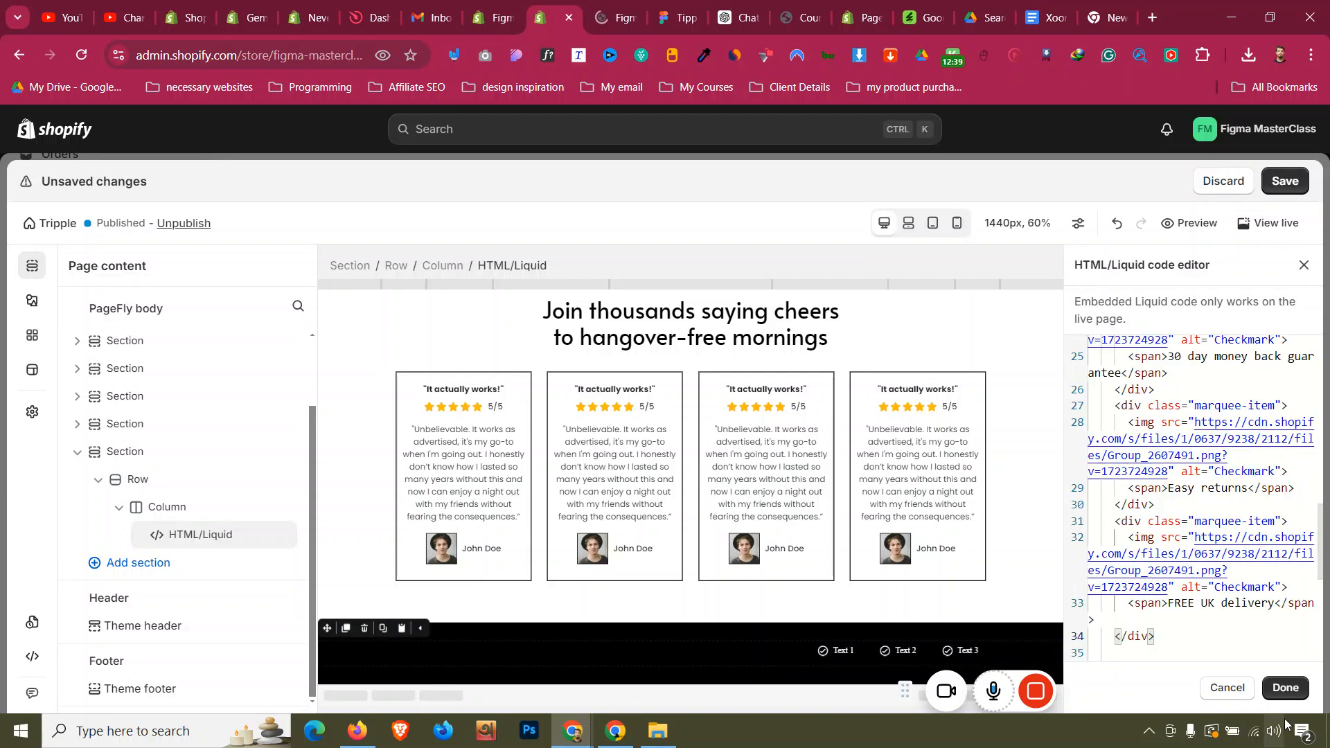
click(1286, 688)
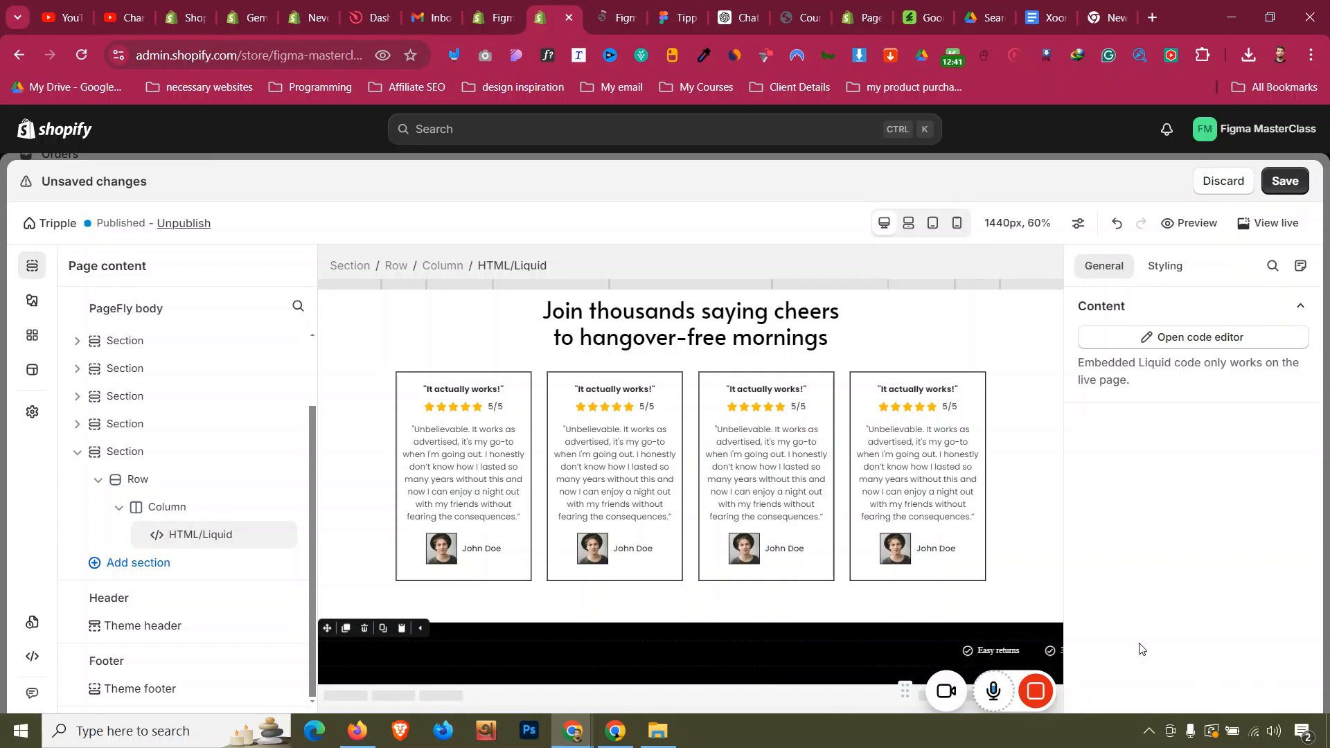
Delete all of the page's custom JavaScript code.
click(32, 656)
click(248, 307)
click(196, 438)
key(ctrl+a)
key(BackSpace)
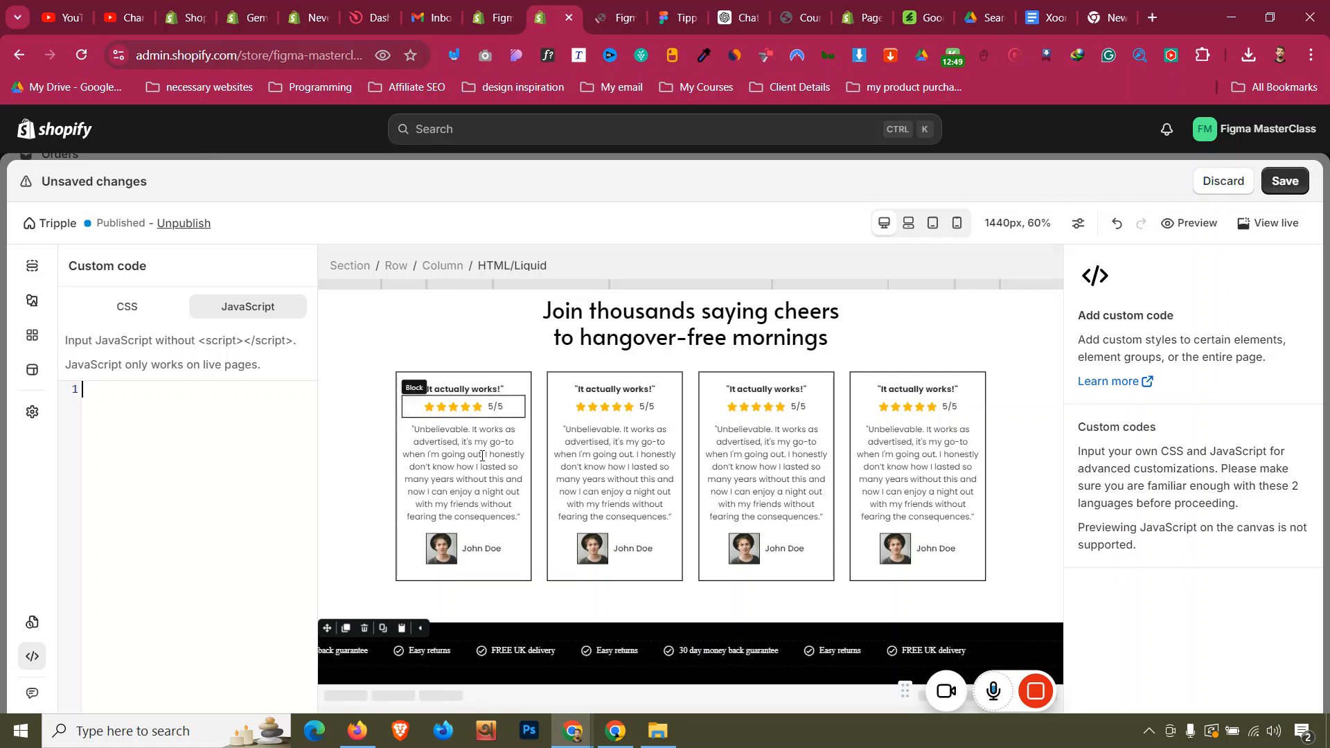
Save the page with the marquee section and open its live view, replacing the old live store tab.
click(547, 633)
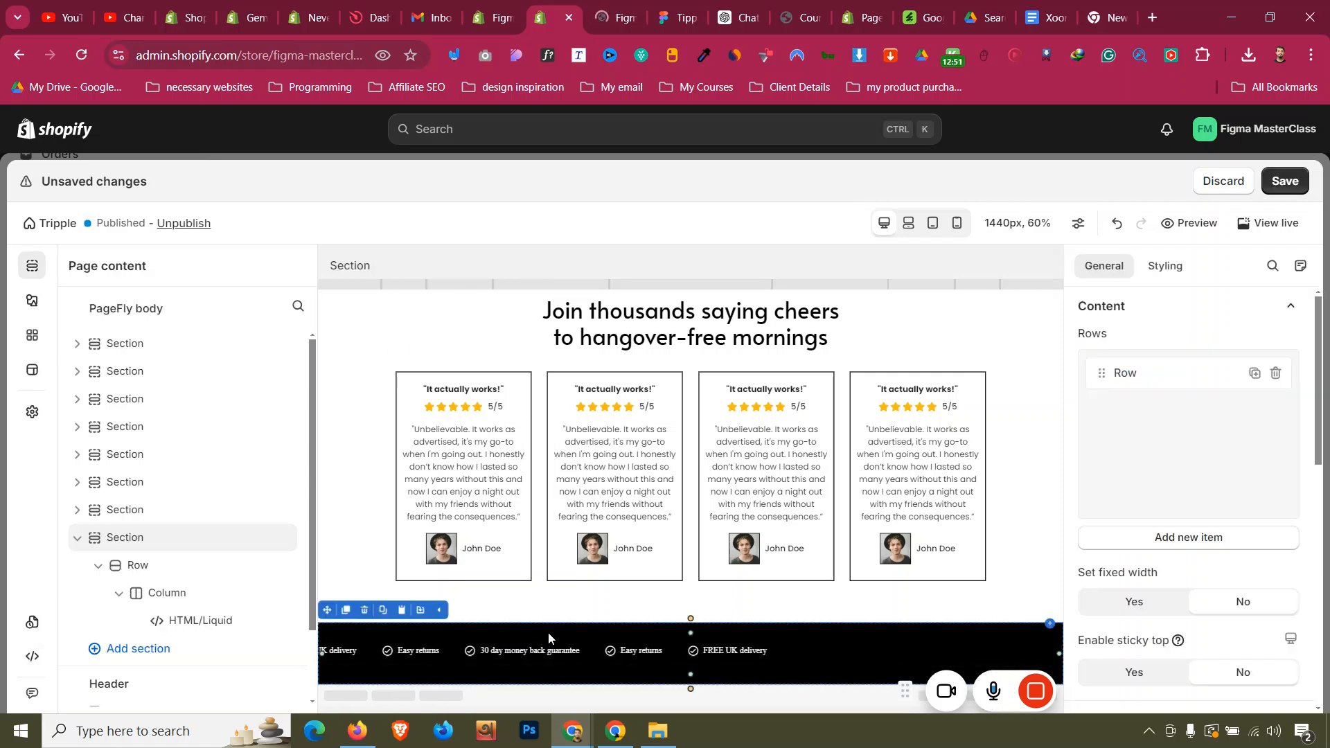
key(ctrl+s)
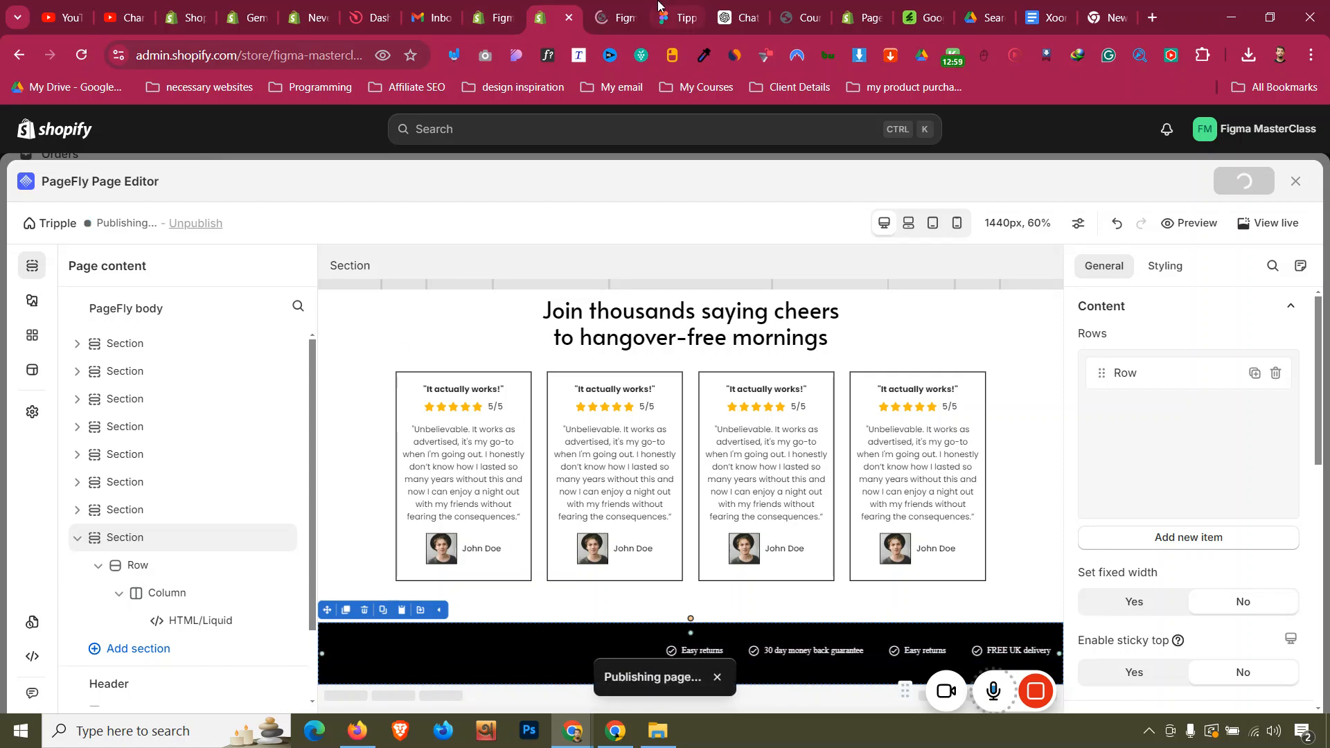
click(647, 7)
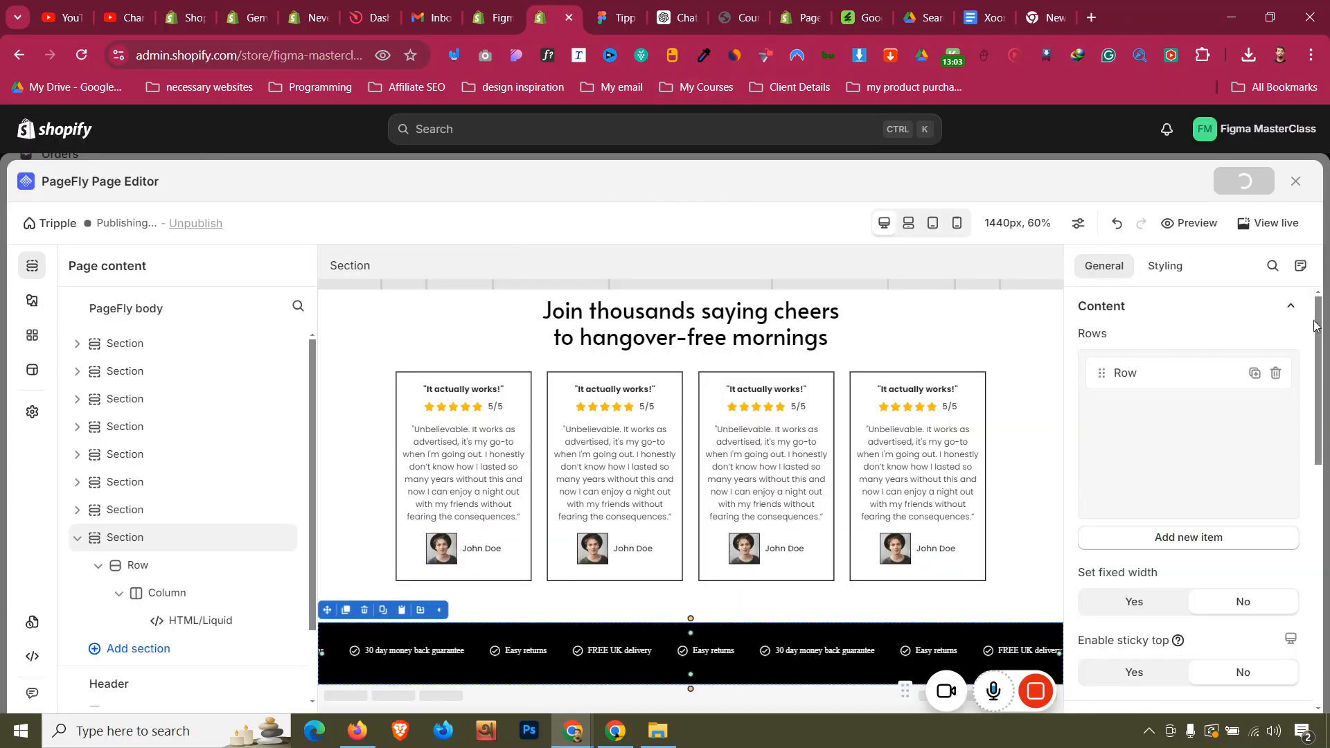
click(1267, 223)
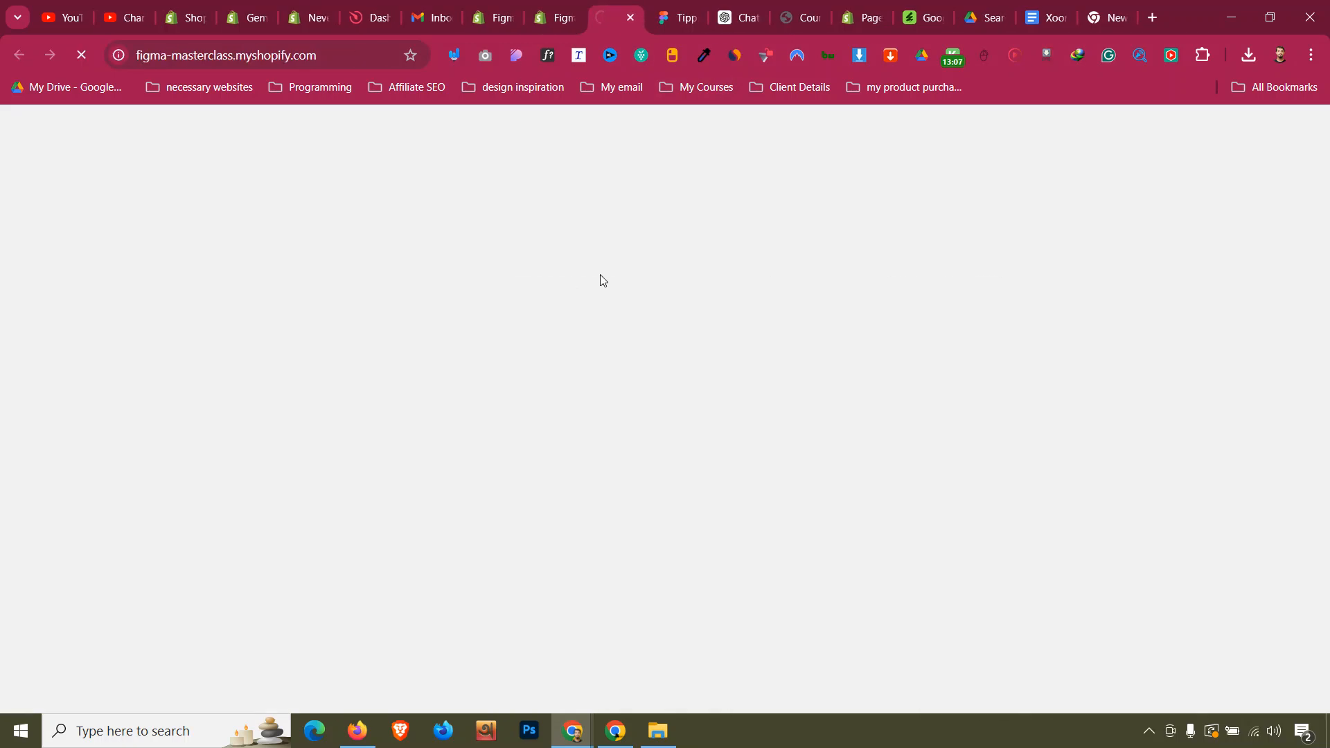